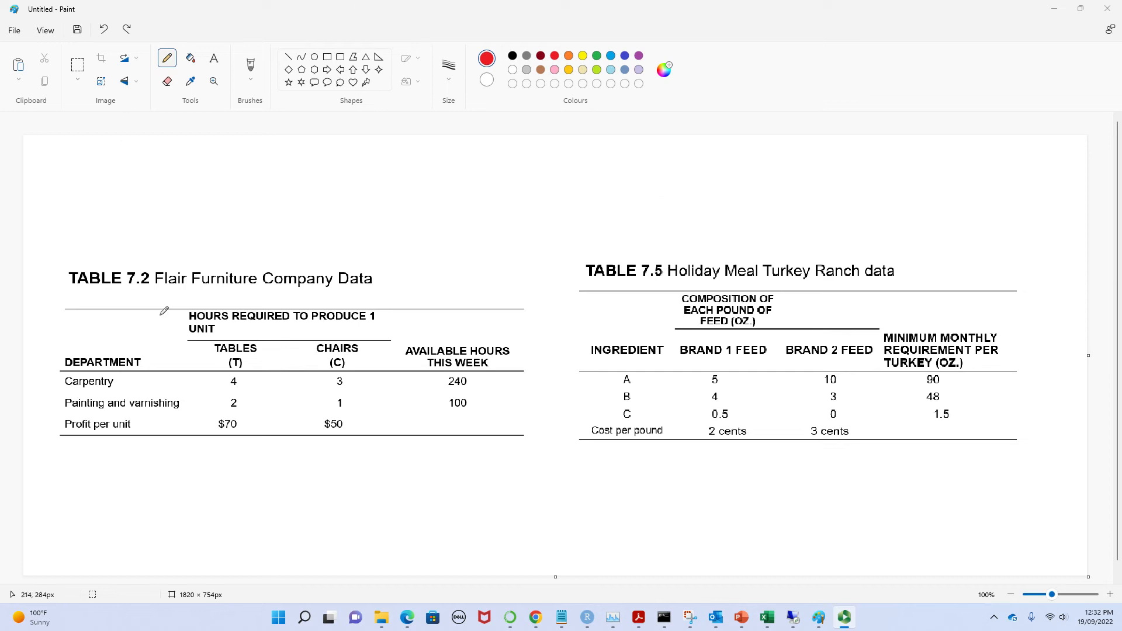
- Handwrite "Max" in red above Table 7.2 and "Min" in red above Table 7.5
{"action": "left_click", "coordinate": [94, 192]}
{"action": "mouse_move", "coordinate": [109, 191]}
{"action": "left_mouse_down"}
{"action": "mouse_move", "coordinate": [134, 203]}
{"action": "mouse_move", "coordinate": [138, 239]}
{"action": "mouse_move", "coordinate": [166, 209]}
{"action": "mouse_move", "coordinate": [187, 231]}
{"action": "left_mouse_up"}
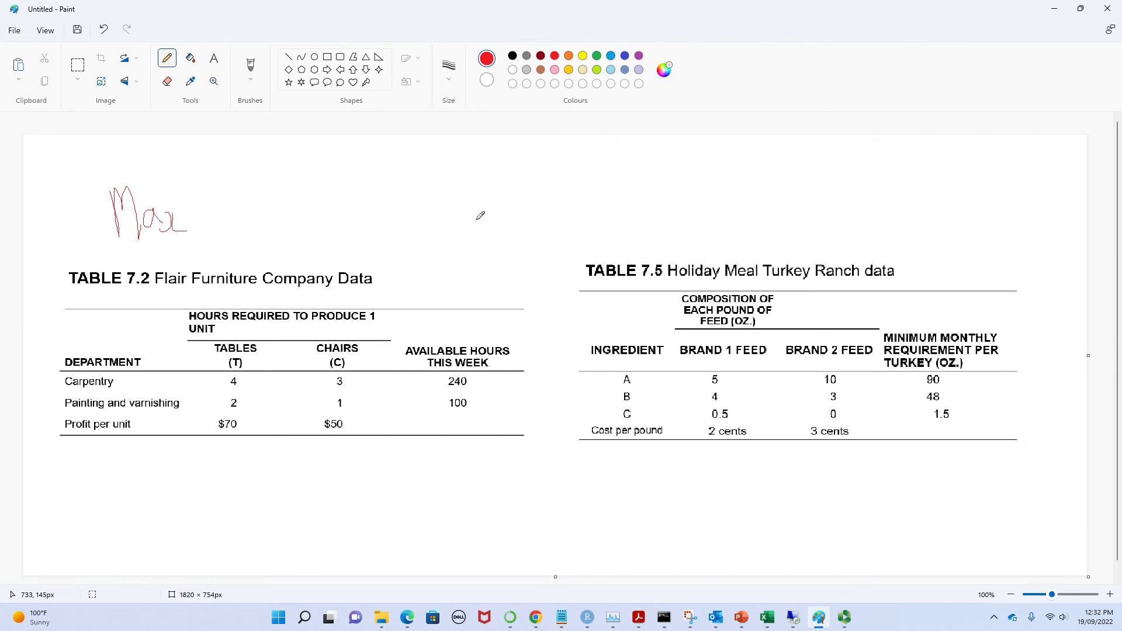
{"action": "mouse_move", "coordinate": [685, 229]}
{"action": "left_mouse_down"}
{"action": "mouse_move", "coordinate": [683, 187]}
{"action": "mouse_move", "coordinate": [709, 174]}
{"action": "mouse_move", "coordinate": [729, 221]}
{"action": "mouse_move", "coordinate": [749, 205]}
{"action": "mouse_move", "coordinate": [752, 219]}
{"action": "left_mouse_up"}
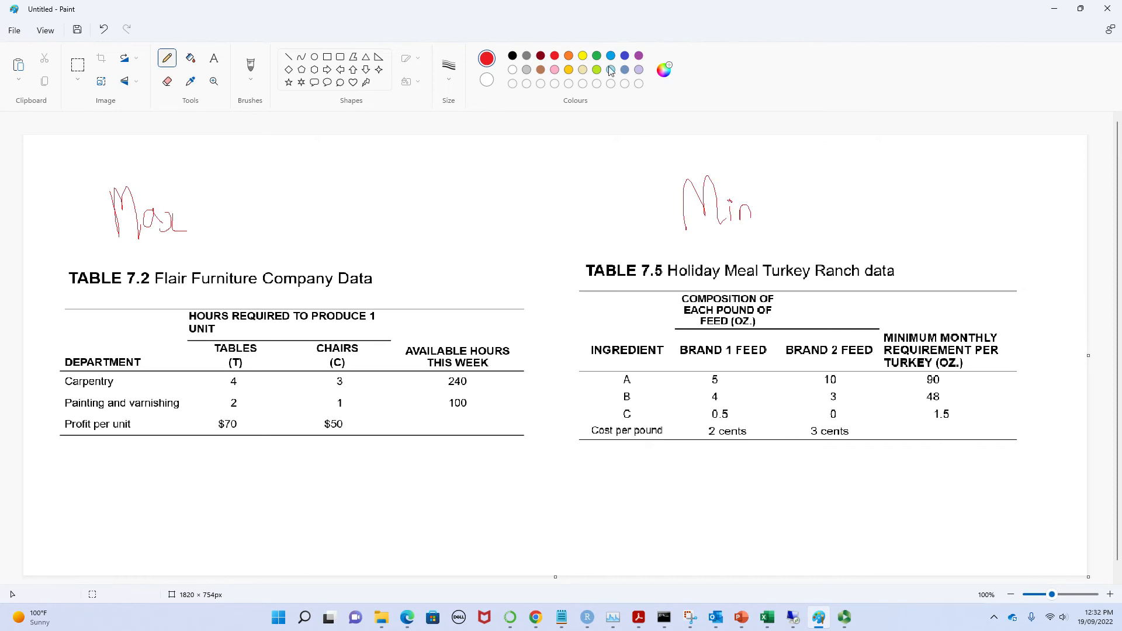
- In black, circle the two departments and the Tables and Chairs headings, and label the profit row "Objective" with an arrow
{"action": "left_click", "coordinate": [512, 56]}
{"action": "mouse_move", "coordinate": [69, 375]}
{"action": "left_mouse_down"}
{"action": "mouse_move", "coordinate": [49, 394]}
{"action": "mouse_move", "coordinate": [68, 412]}
{"action": "mouse_move", "coordinate": [189, 409]}
{"action": "mouse_move", "coordinate": [180, 384]}
{"action": "mouse_move", "coordinate": [58, 377]}
{"action": "left_mouse_up"}
{"action": "mouse_move", "coordinate": [246, 329]}
{"action": "left_mouse_down"}
{"action": "mouse_move", "coordinate": [208, 354]}
{"action": "mouse_move", "coordinate": [284, 366]}
{"action": "mouse_move", "coordinate": [376, 350]}
{"action": "mouse_move", "coordinate": [292, 329]}
{"action": "mouse_move", "coordinate": [242, 331]}
{"action": "left_mouse_up"}
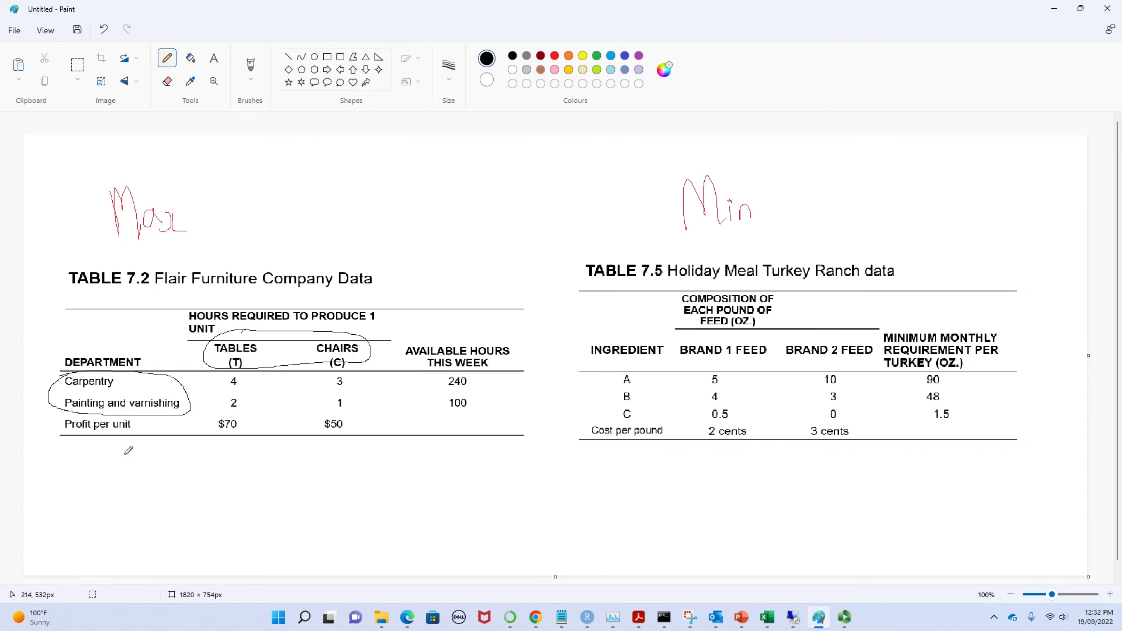
{"action": "mouse_move", "coordinate": [82, 435]}
{"action": "left_mouse_down"}
{"action": "mouse_move", "coordinate": [84, 487]}
{"action": "mouse_move", "coordinate": [92, 474]}
{"action": "mouse_move", "coordinate": [50, 502]}
{"action": "mouse_move", "coordinate": [113, 514]}
{"action": "mouse_move", "coordinate": [102, 521]}
{"action": "mouse_move", "coordinate": [162, 500]}
{"action": "mouse_move", "coordinate": [196, 510]}
{"action": "left_mouse_up"}
{"action": "left_click", "coordinate": [161, 489]}
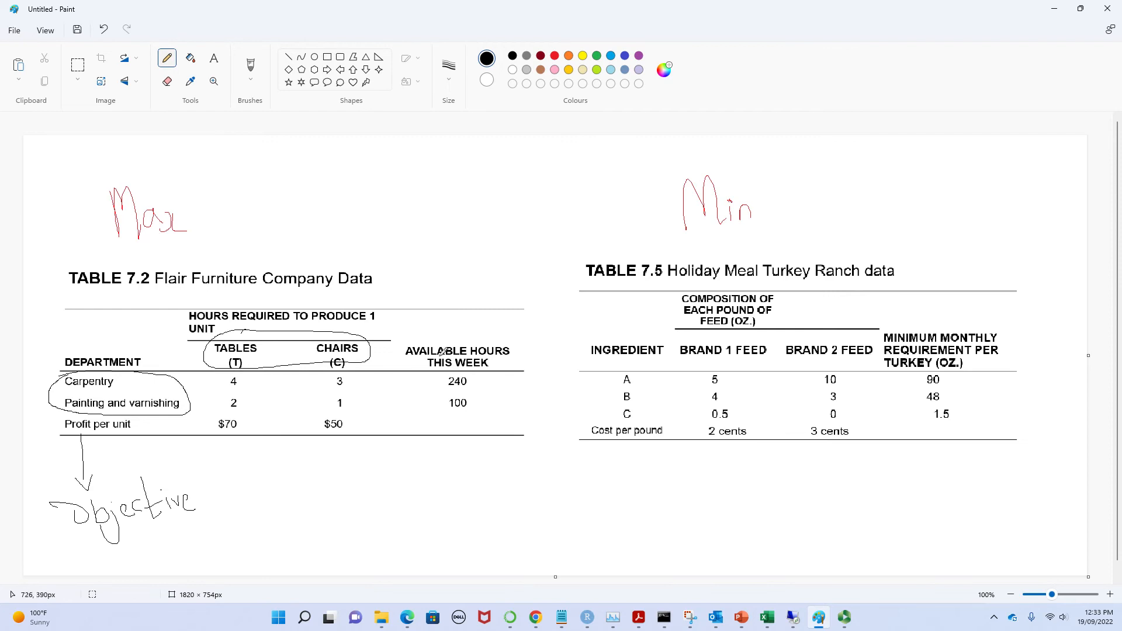
- Switch to the render_qam13e_ppt_07 presentation in PowerPoint, reduce its window and move it aside, and return to Paint
{"action": "mouse_move", "coordinate": [741, 621]}
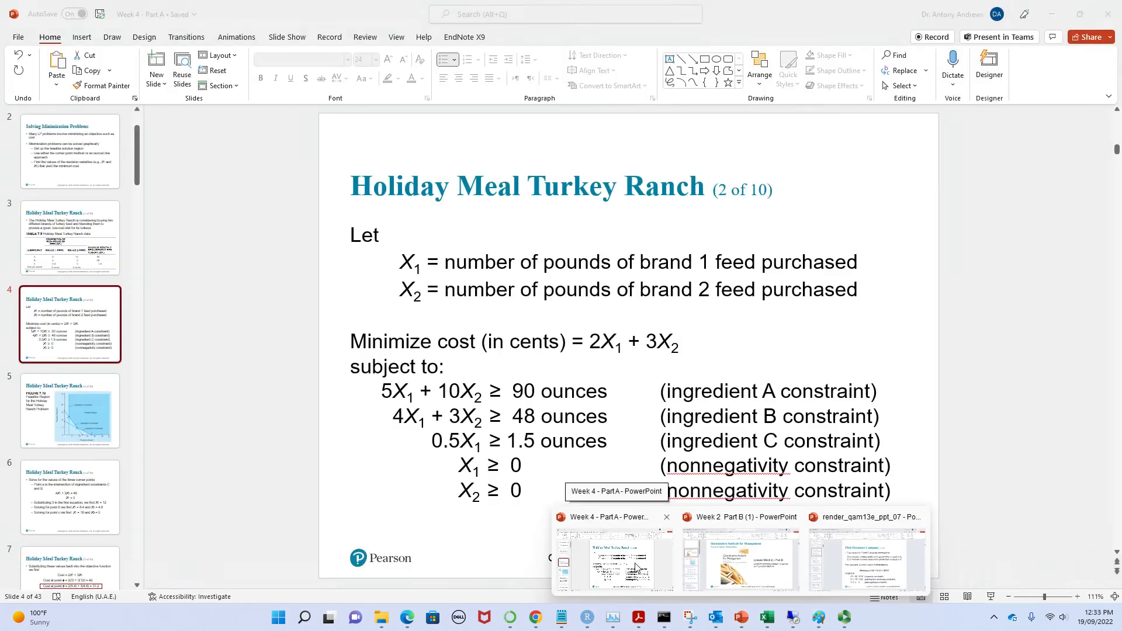
{"action": "left_click", "coordinate": [635, 567]}
{"action": "mouse_move", "coordinate": [741, 617]}
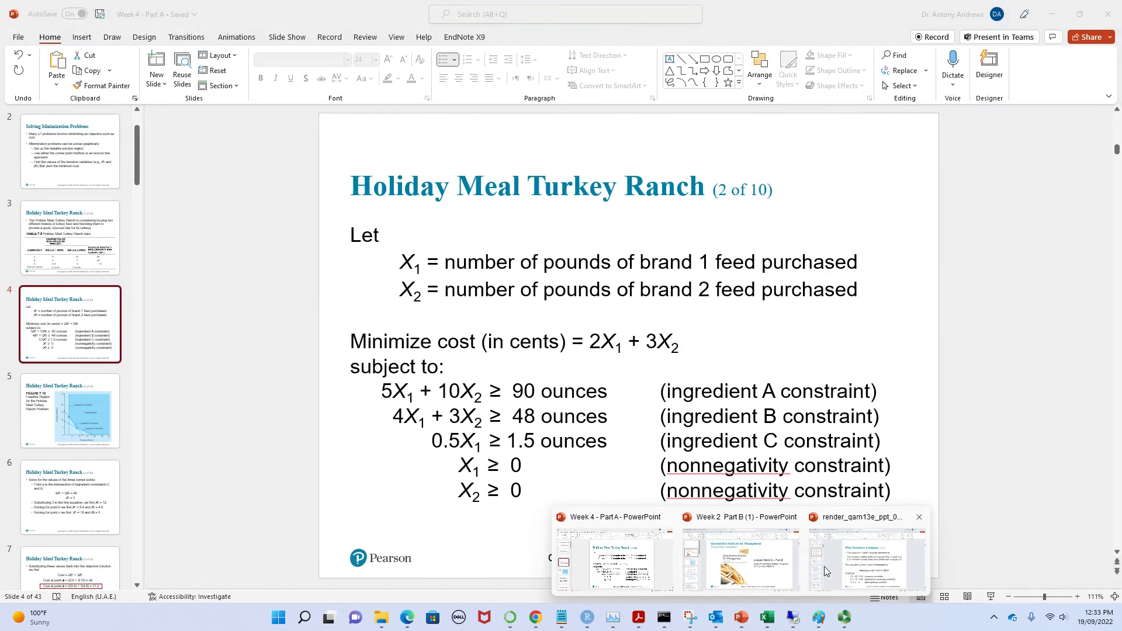
{"action": "left_click", "coordinate": [864, 564]}
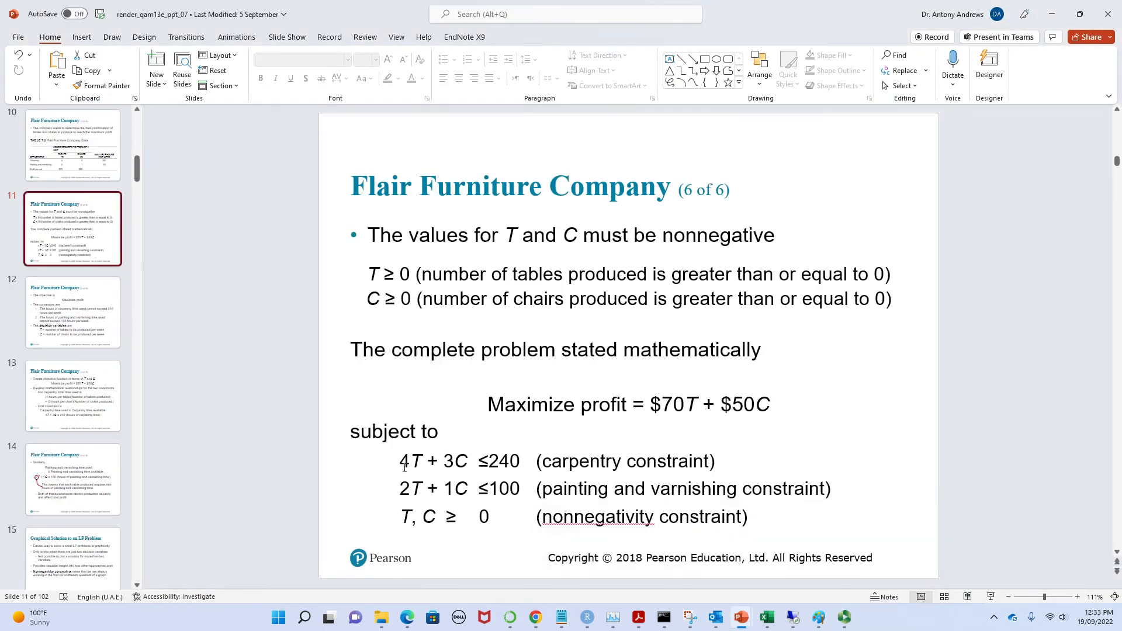
{"action": "left_click", "coordinate": [1079, 14]}
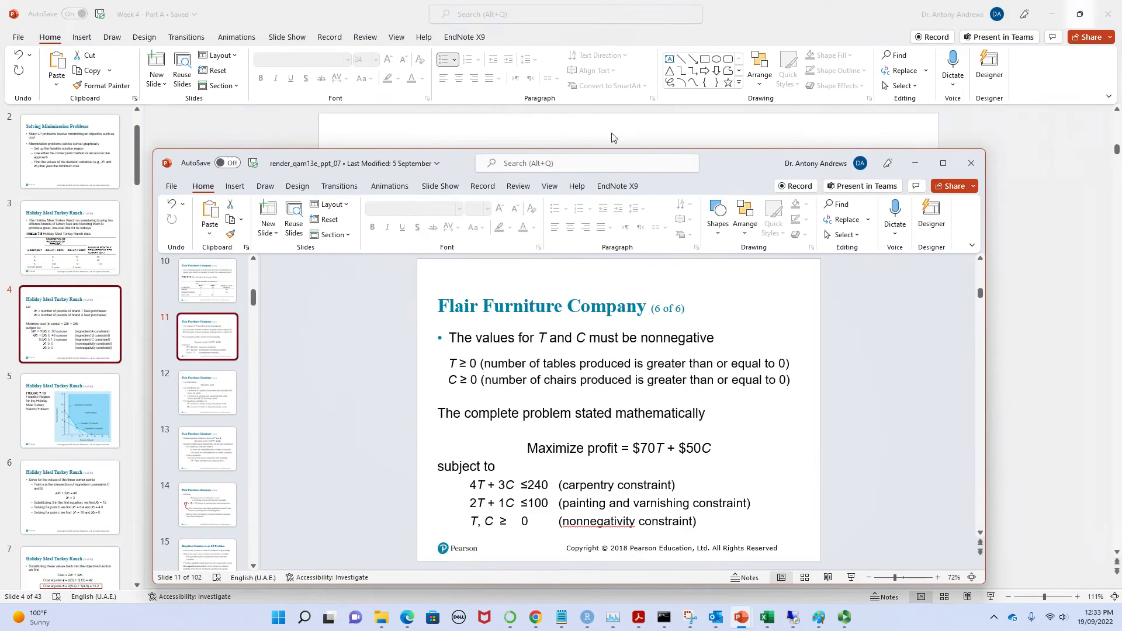
{"action": "left_click_drag", "start_coordinate": [688, 166], "coordinate": [967, 146]}
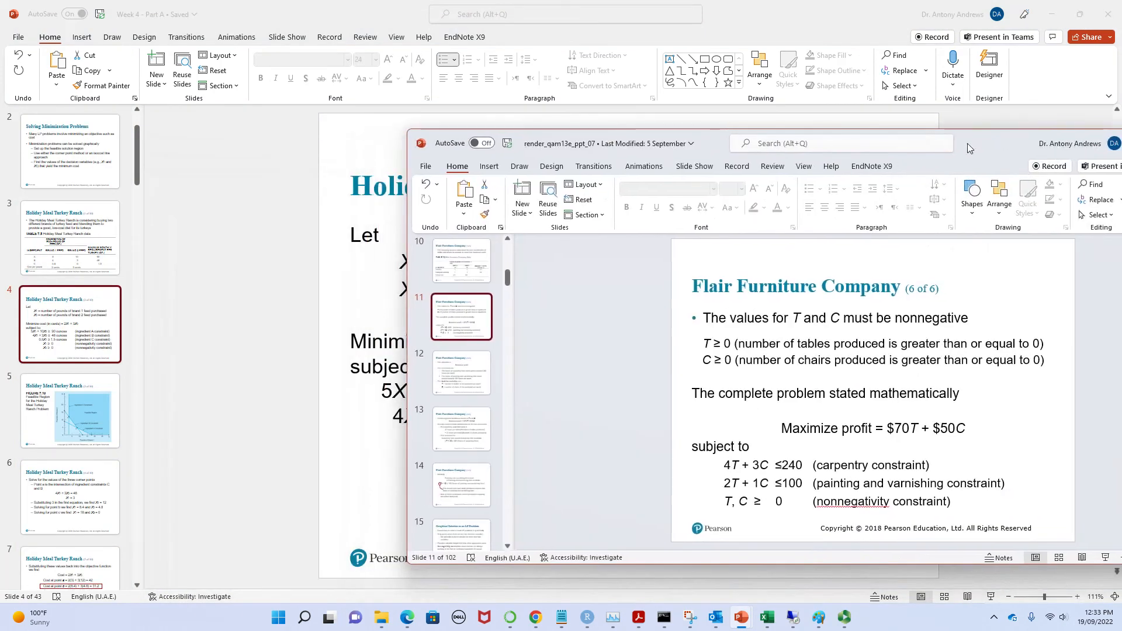
{"action": "left_click", "coordinate": [820, 619]}
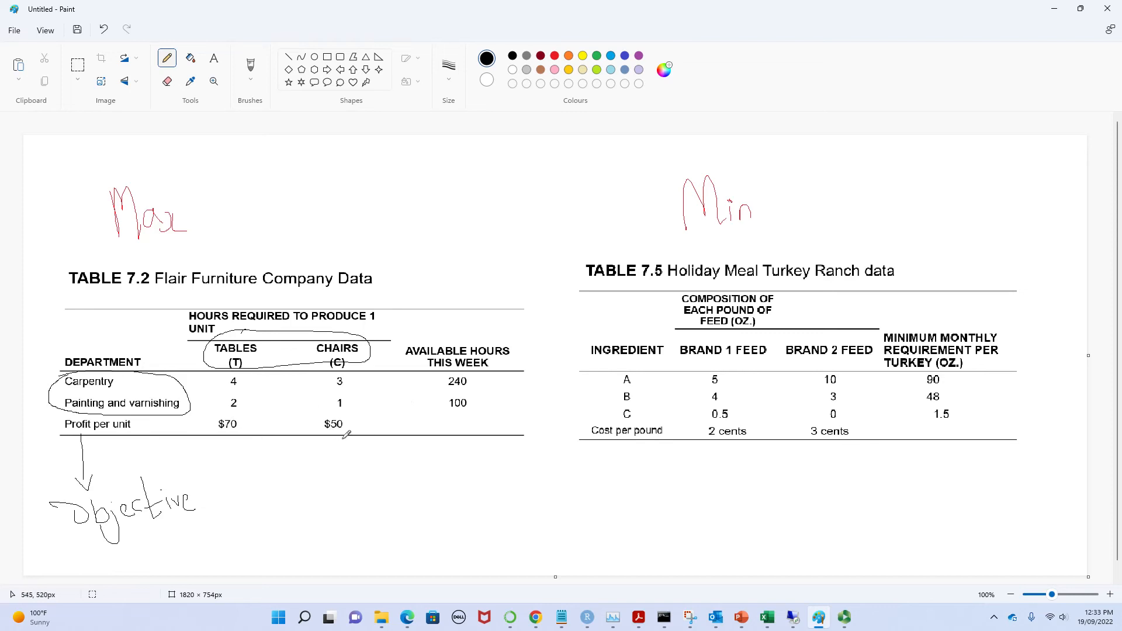
- Examine the Flair Furniture Company formulation slide in PowerPoint alongside Table 7.2, and return to the full Paint canvas
{"action": "left_click", "coordinate": [741, 617]}
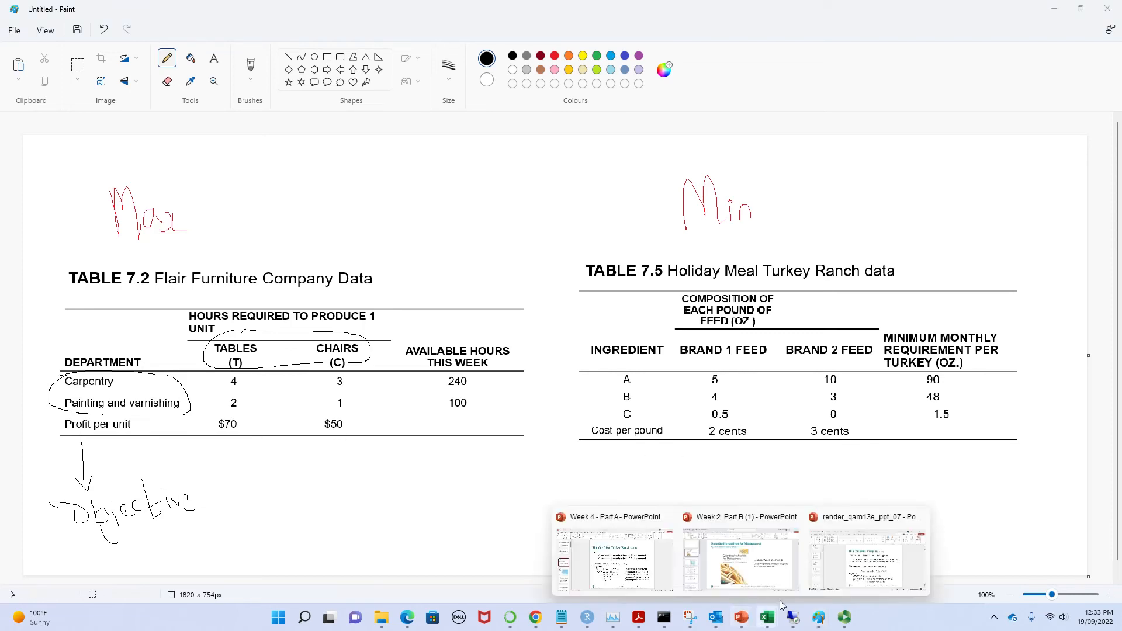
{"action": "left_click", "coordinate": [835, 582]}
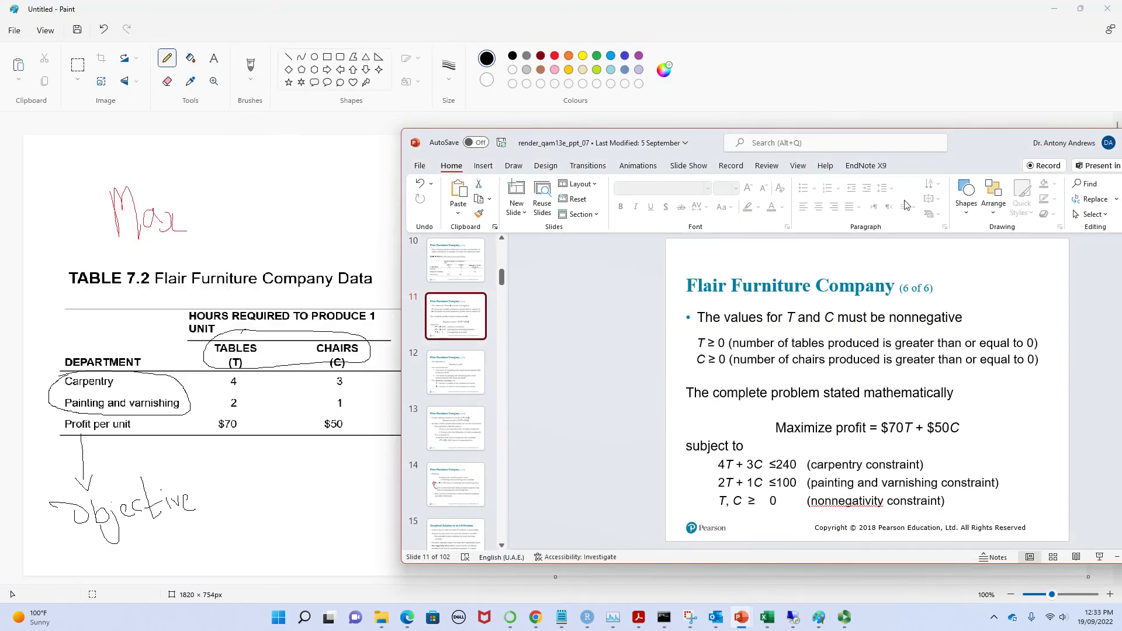
{"action": "left_click_drag", "start_coordinate": [978, 142], "coordinate": [860, 151]}
{"action": "left_click", "coordinate": [1035, 149]}
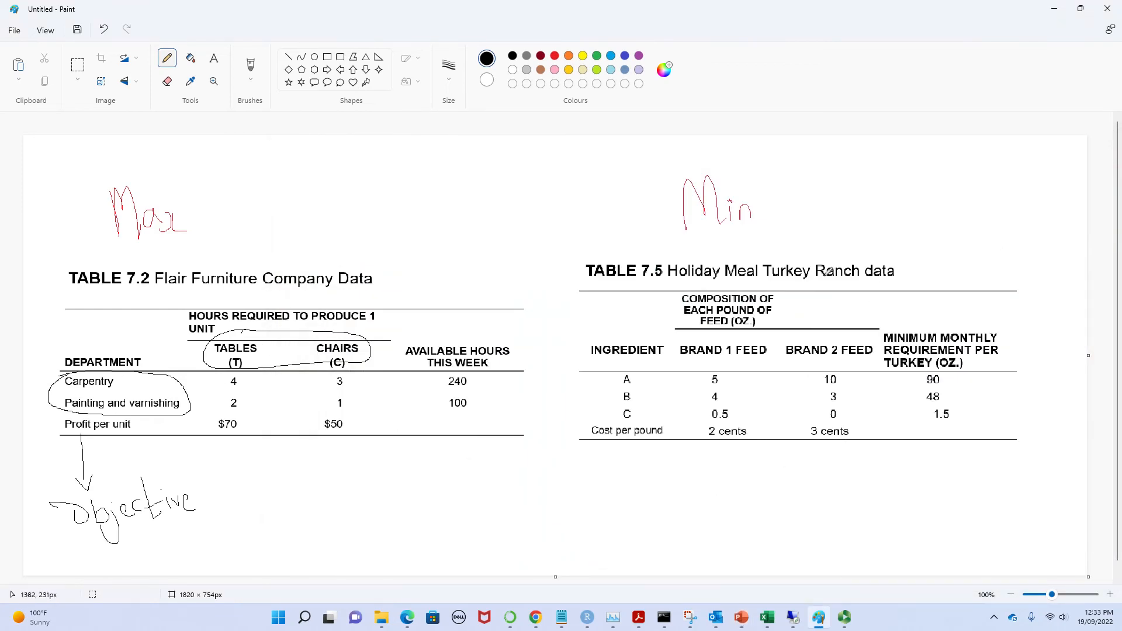
- Circle the Brand 1 Feed and Brand 2 Feed headings in Table 7.5
{"action": "mouse_move", "coordinate": [707, 628]}
{"action": "mouse_move", "coordinate": [719, 331]}
{"action": "left_mouse_down"}
{"action": "mouse_move", "coordinate": [678, 361]}
{"action": "mouse_move", "coordinate": [759, 366]}
{"action": "mouse_move", "coordinate": [774, 330]}
{"action": "mouse_move", "coordinate": [716, 333]}
{"action": "left_mouse_up"}
{"action": "mouse_move", "coordinate": [832, 333]}
{"action": "left_mouse_down"}
{"action": "mouse_move", "coordinate": [786, 369]}
{"action": "mouse_move", "coordinate": [880, 344]}
{"action": "mouse_move", "coordinate": [832, 334]}
{"action": "left_mouse_up"}
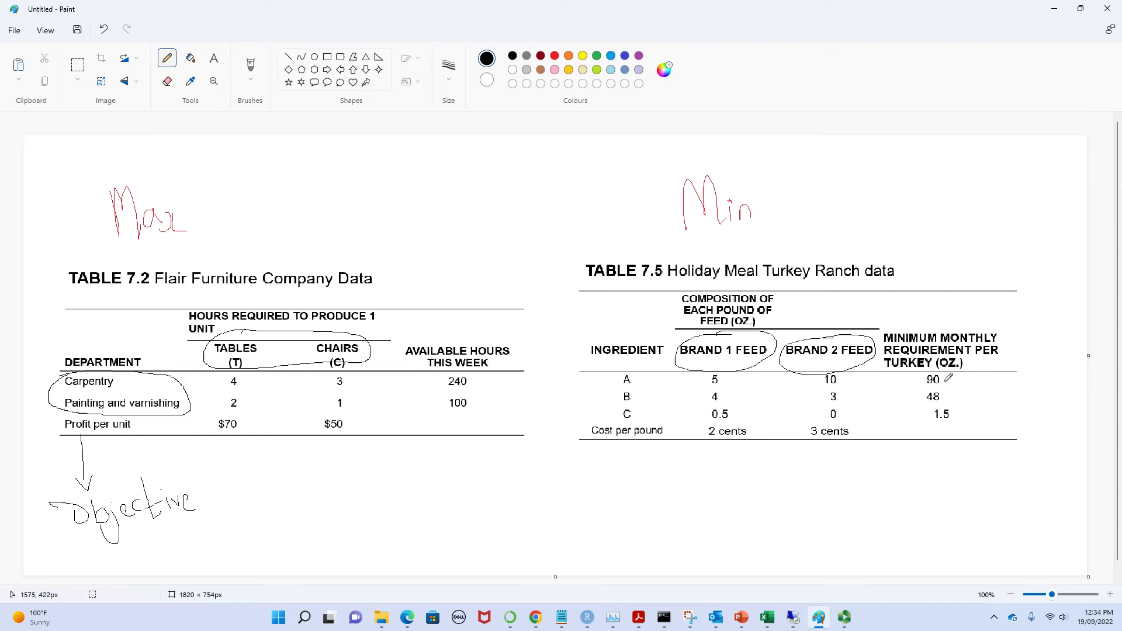
- Put check marks beside the minimum requirements 90, 48 and 1.5, and circle ingredients A, B and C in Table 7.5
{"action": "left_click_drag", "start_coordinate": [944, 383], "coordinate": [980, 368]}
{"action": "mouse_move", "coordinate": [946, 397]}
{"action": "left_mouse_down"}
{"action": "mouse_move", "coordinate": [991, 384]}
{"action": "mouse_move", "coordinate": [1003, 411]}
{"action": "left_mouse_up"}
{"action": "mouse_move", "coordinate": [637, 367]}
{"action": "left_mouse_down"}
{"action": "mouse_move", "coordinate": [606, 390]}
{"action": "mouse_move", "coordinate": [625, 421]}
{"action": "mouse_move", "coordinate": [643, 402]}
{"action": "mouse_move", "coordinate": [643, 368]}
{"action": "left_mouse_up"}
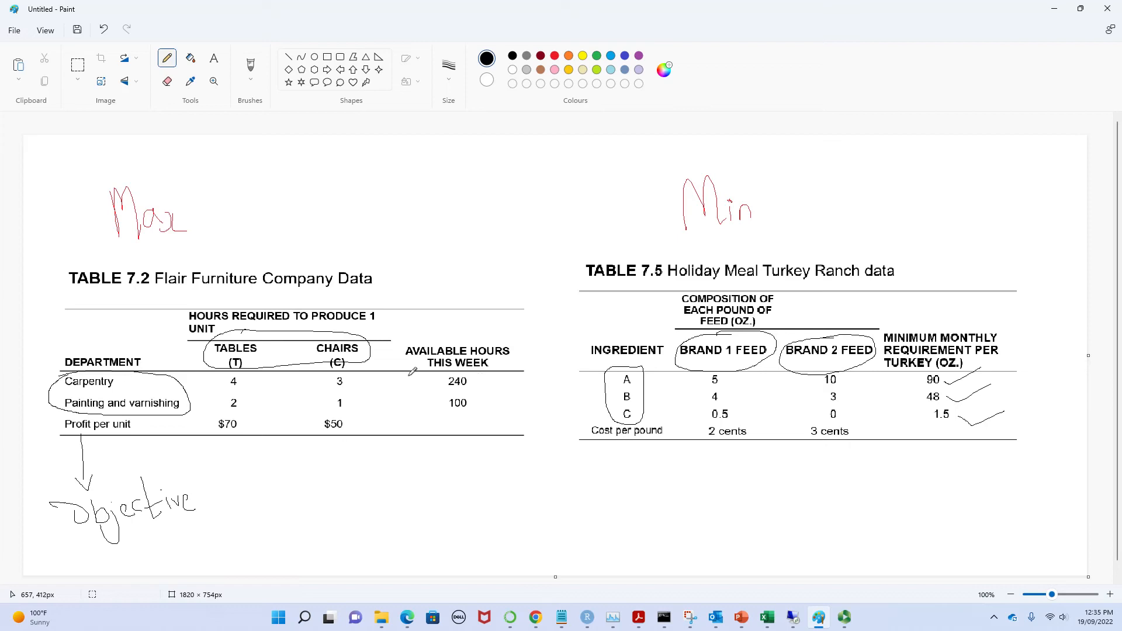
- Draw ≤ and ≥ signs beside the tables' constraint limits, and mark the Profit per unit label and the 2 and 3 cents costs
{"action": "mouse_move", "coordinate": [409, 376]}
{"action": "left_mouse_down"}
{"action": "mouse_move", "coordinate": [408, 395]}
{"action": "mouse_move", "coordinate": [377, 396]}
{"action": "left_mouse_up"}
{"action": "mouse_move", "coordinate": [877, 375]}
{"action": "left_mouse_down"}
{"action": "mouse_move", "coordinate": [890, 381]}
{"action": "mouse_move", "coordinate": [861, 394]}
{"action": "mouse_move", "coordinate": [893, 390]}
{"action": "mouse_move", "coordinate": [868, 403]}
{"action": "mouse_move", "coordinate": [901, 397]}
{"action": "mouse_move", "coordinate": [912, 414]}
{"action": "mouse_move", "coordinate": [889, 423]}
{"action": "mouse_move", "coordinate": [899, 429]}
{"action": "left_mouse_up"}
{"action": "left_click_drag", "start_coordinate": [70, 432], "coordinate": [129, 426]}
{"action": "mouse_move", "coordinate": [704, 432]}
{"action": "left_mouse_down"}
{"action": "mouse_move", "coordinate": [694, 441]}
{"action": "mouse_move", "coordinate": [836, 446]}
{"action": "mouse_move", "coordinate": [789, 425]}
{"action": "mouse_move", "coordinate": [706, 423]}
{"action": "mouse_move", "coordinate": [684, 438]}
{"action": "left_mouse_up"}
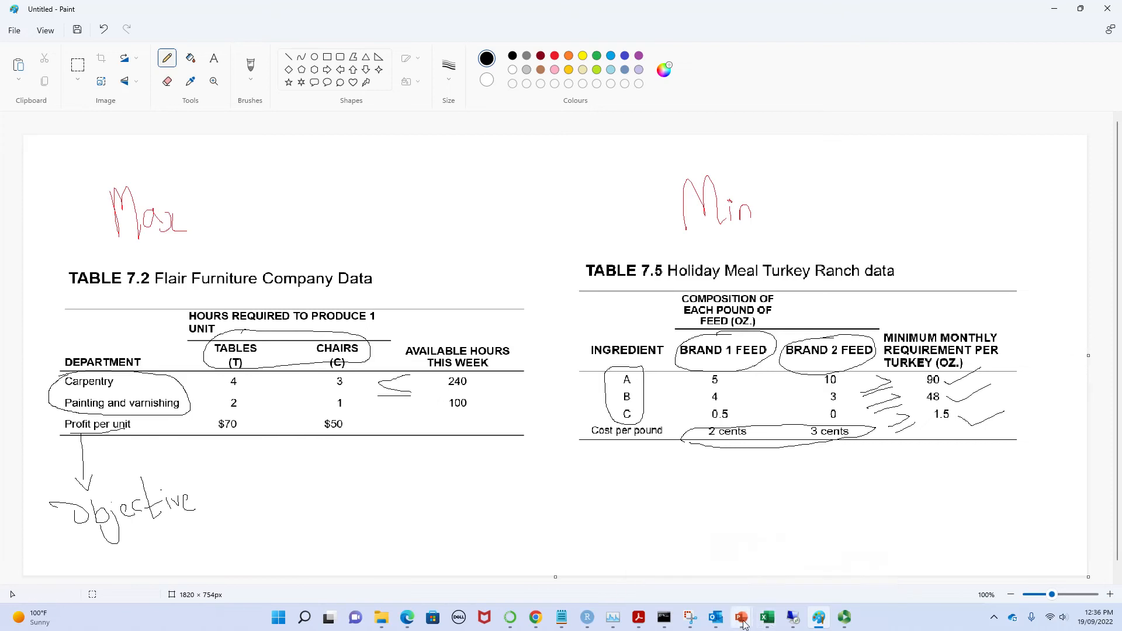
- Examine the Holiday Meal Turkey Ranch formulation slide of Week 4 - Part A in a reduced PowerPoint window beside Table 7.5, and minimize it
{"action": "mouse_move", "coordinate": [743, 624]}
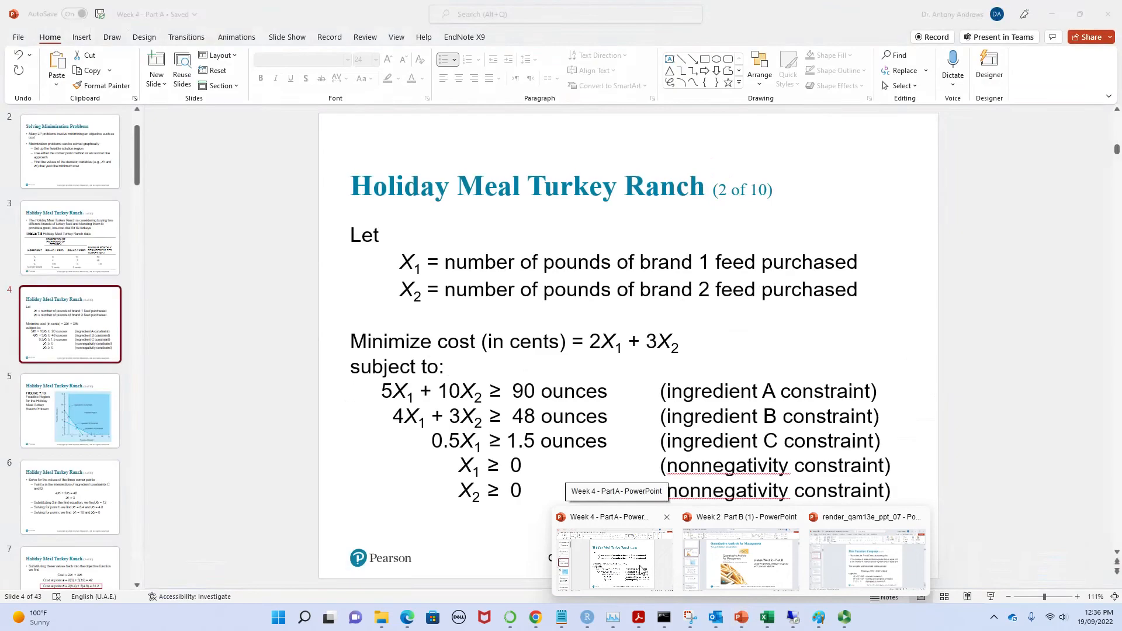
{"action": "left_click", "coordinate": [643, 565]}
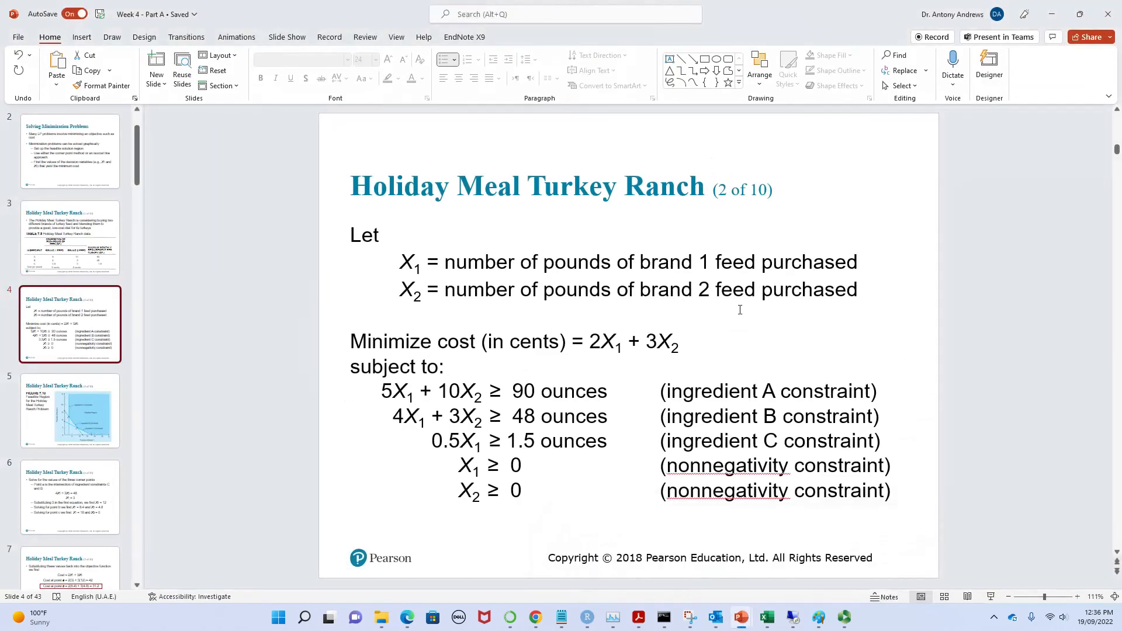
{"action": "left_click", "coordinate": [1079, 14]}
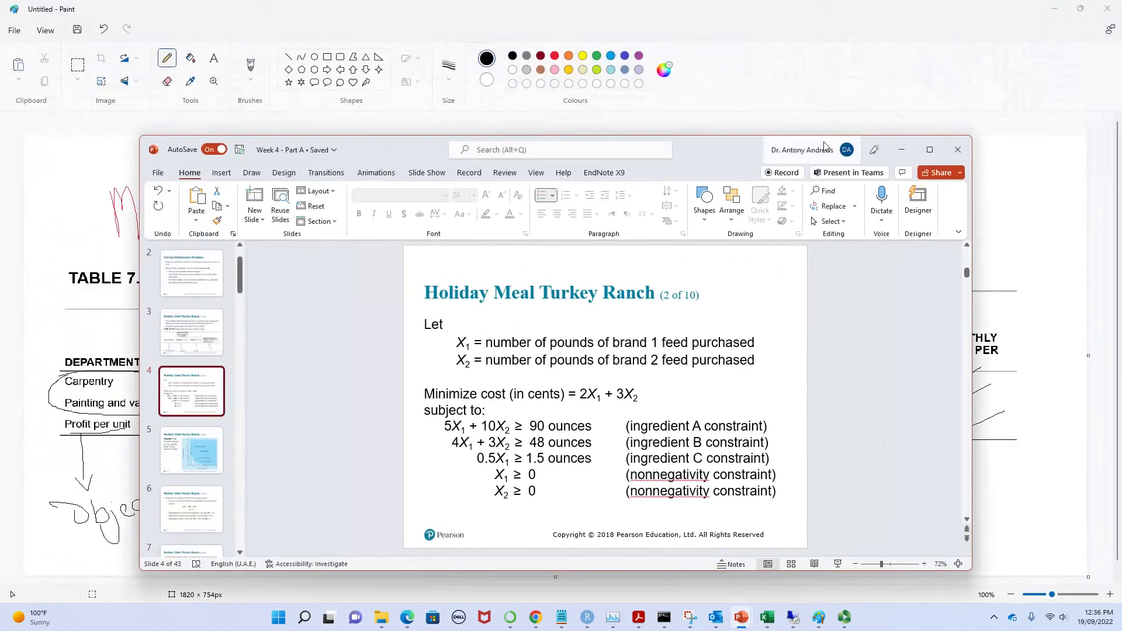
{"action": "left_click_drag", "start_coordinate": [738, 145], "coordinate": [485, 130]}
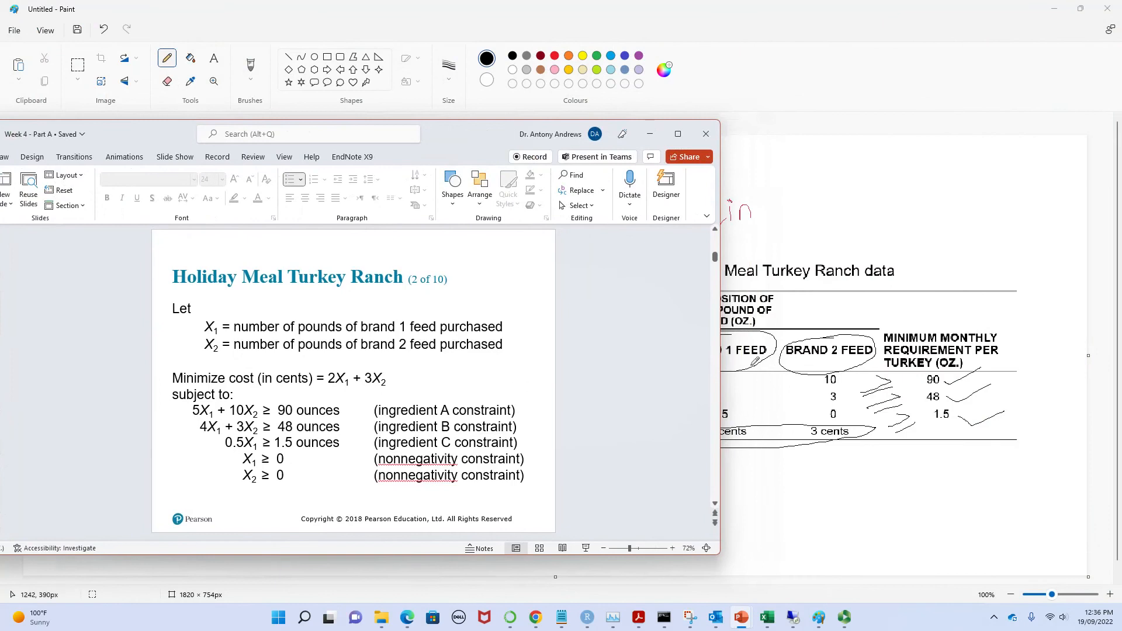
{"action": "mouse_move", "coordinate": [721, 363]}
{"action": "left_mouse_down"}
{"action": "mouse_move", "coordinate": [522, 368]}
{"action": "mouse_move", "coordinate": [548, 368]}
{"action": "left_mouse_up"}
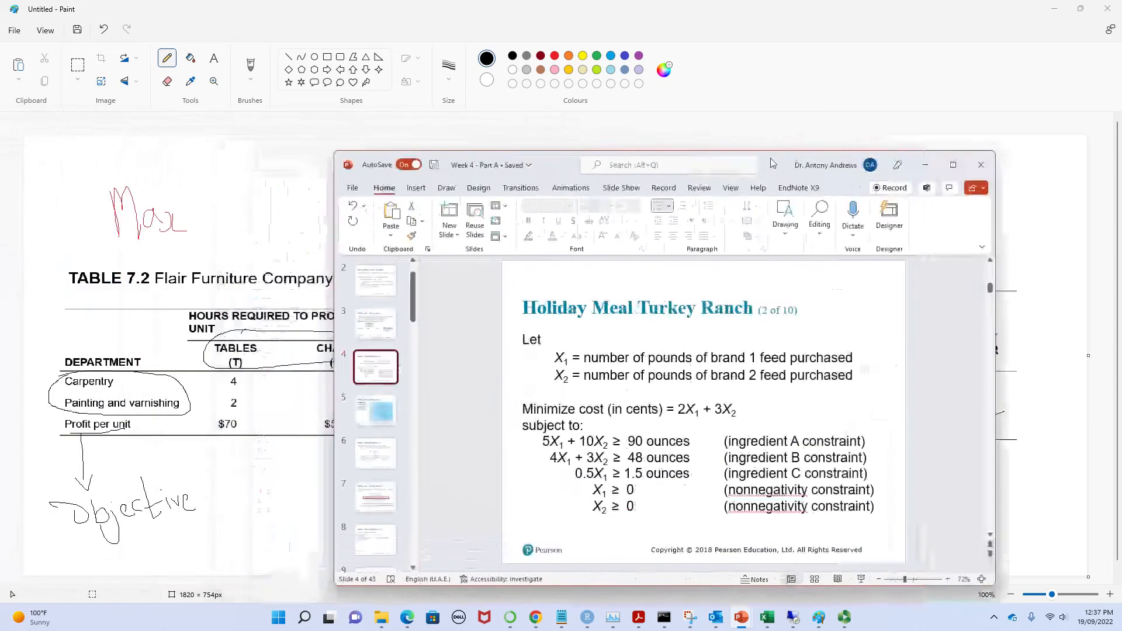
{"action": "mouse_move", "coordinate": [752, 177]}
{"action": "left_mouse_down"}
{"action": "mouse_move", "coordinate": [769, 179]}
{"action": "mouse_move", "coordinate": [392, 107]}
{"action": "mouse_move", "coordinate": [344, 128]}
{"action": "mouse_move", "coordinate": [359, 128]}
{"action": "left_mouse_up"}
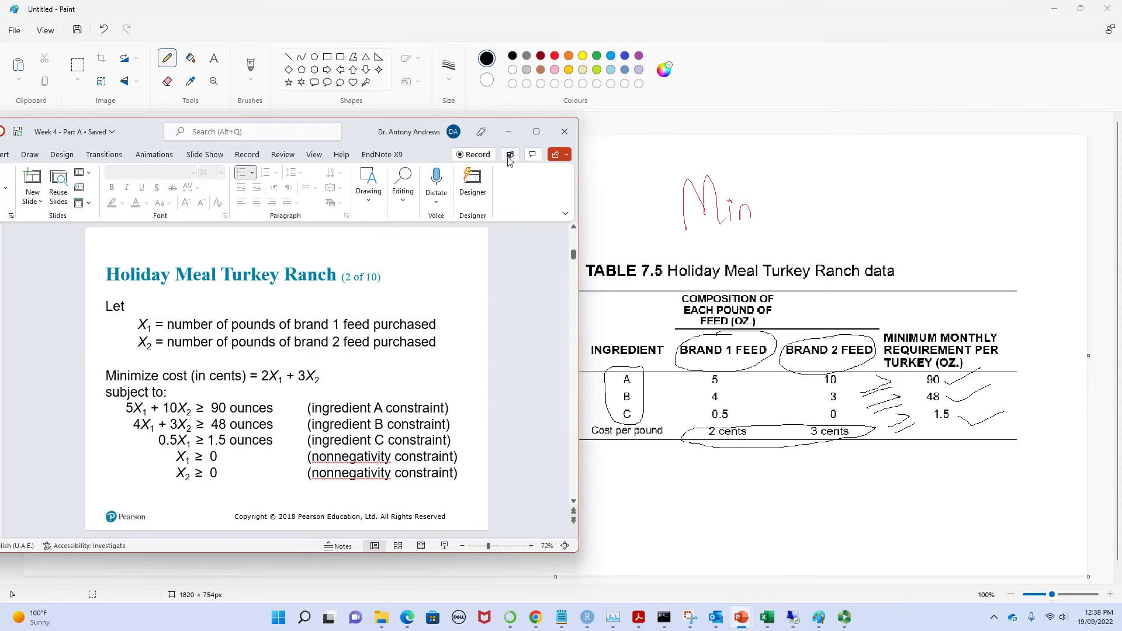
{"action": "left_click", "coordinate": [508, 131]}
- Switch to the blank Book2 workbook in Excel and enter the title "Holiday Mean Turkey Ranch" in cell A1
{"action": "mouse_move", "coordinate": [778, 628]}
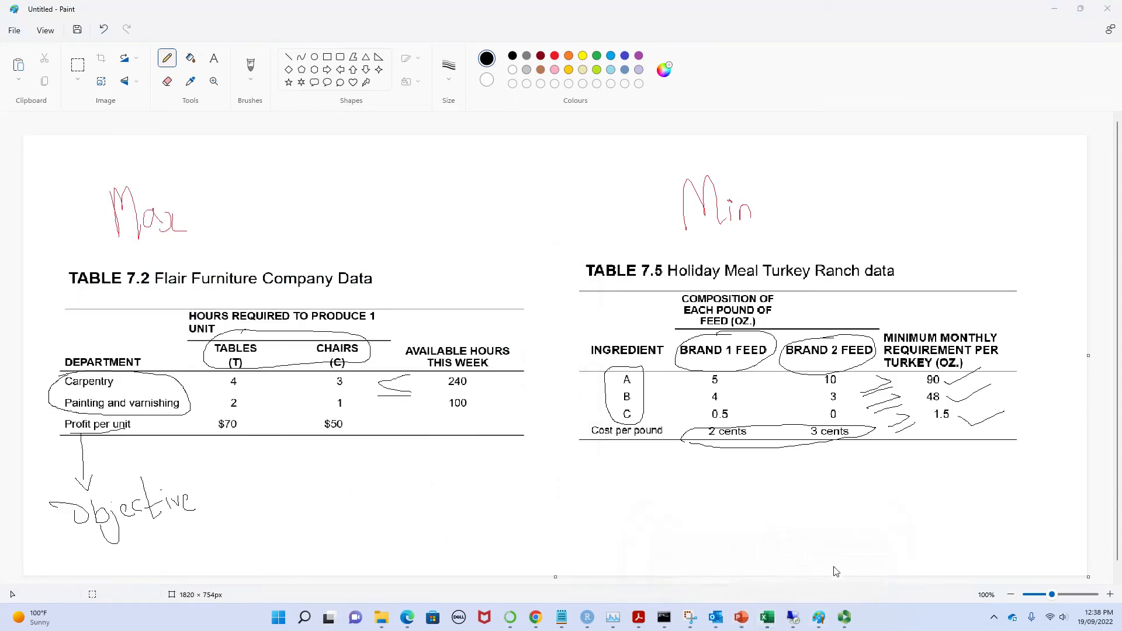
{"action": "left_click", "coordinate": [833, 566]}
{"action": "left_click", "coordinate": [769, 619]}
{"action": "left_click", "coordinate": [694, 568]}
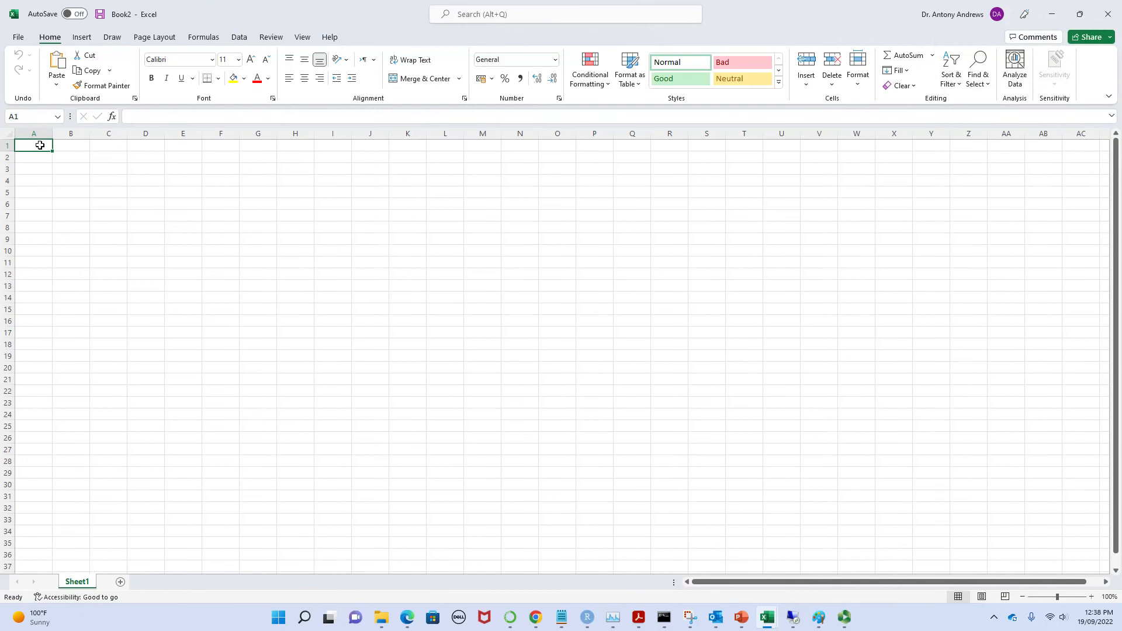
{"action": "type", "text": "Holiday Mean Turkey"}
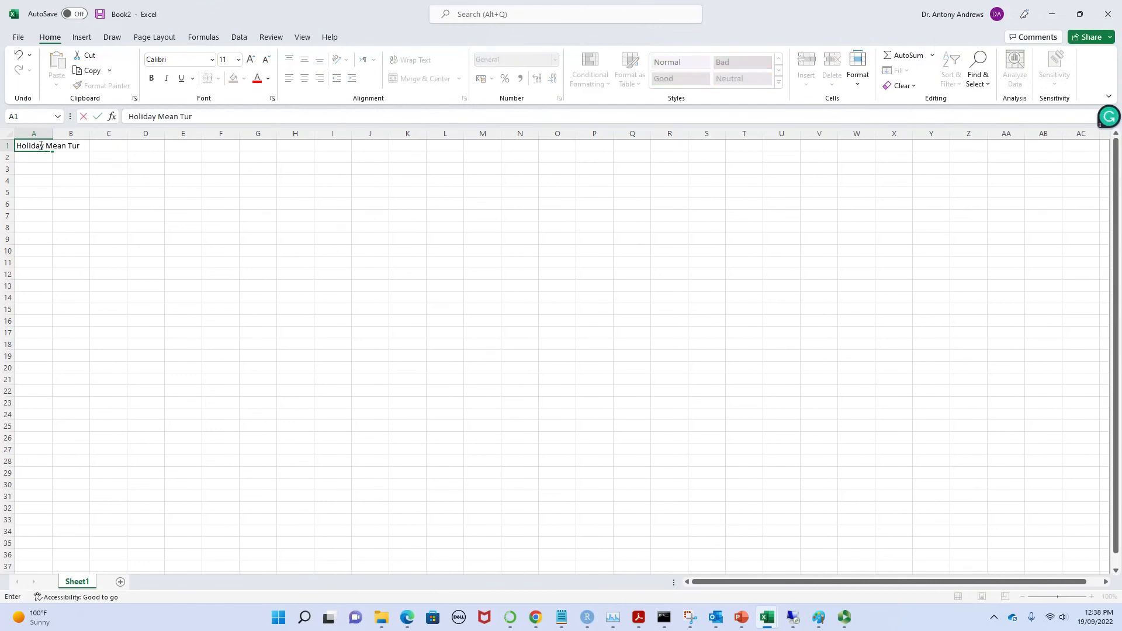
{"action": "type", "text": "Ranch"}
{"action": "left_click", "coordinate": [104, 229]}
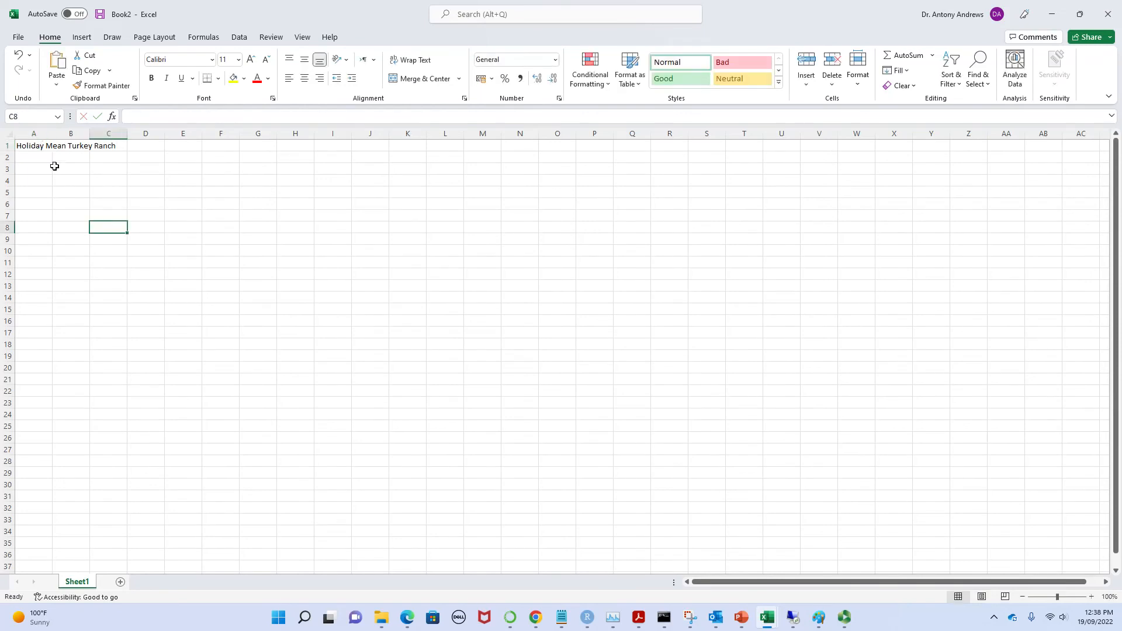
- Fit column A's width to its text and make the title in A1 bold
{"action": "double_click", "coordinate": [49, 133]}
{"action": "left_click", "coordinate": [109, 148]}
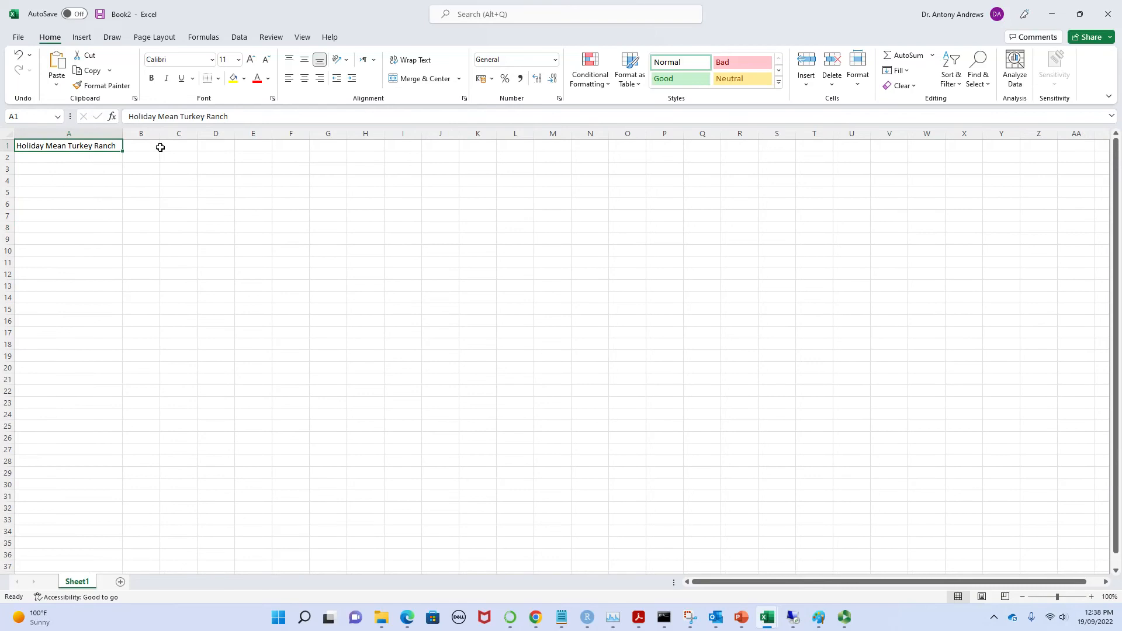
{"action": "left_click", "coordinate": [151, 78]}
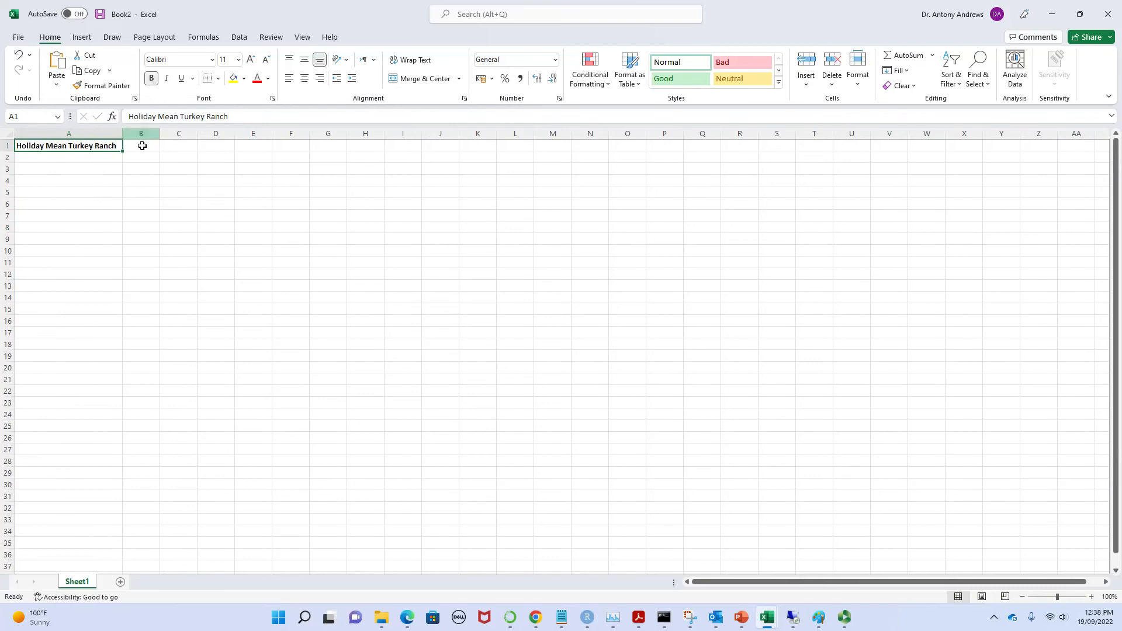
- Enter the row labels "Variables", "Units Produced" and "Objective Function" in cells A5 to A7
{"action": "left_click", "coordinate": [65, 199]}
{"action": "left_click", "coordinate": [65, 189]}
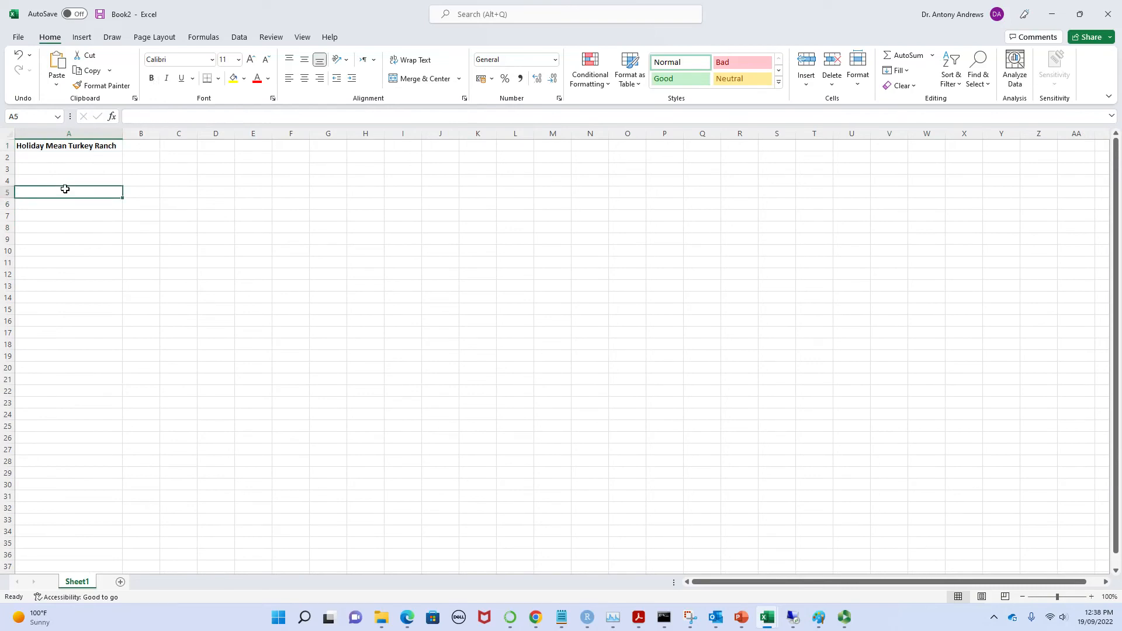
{"action": "type", "text": "Variables"}
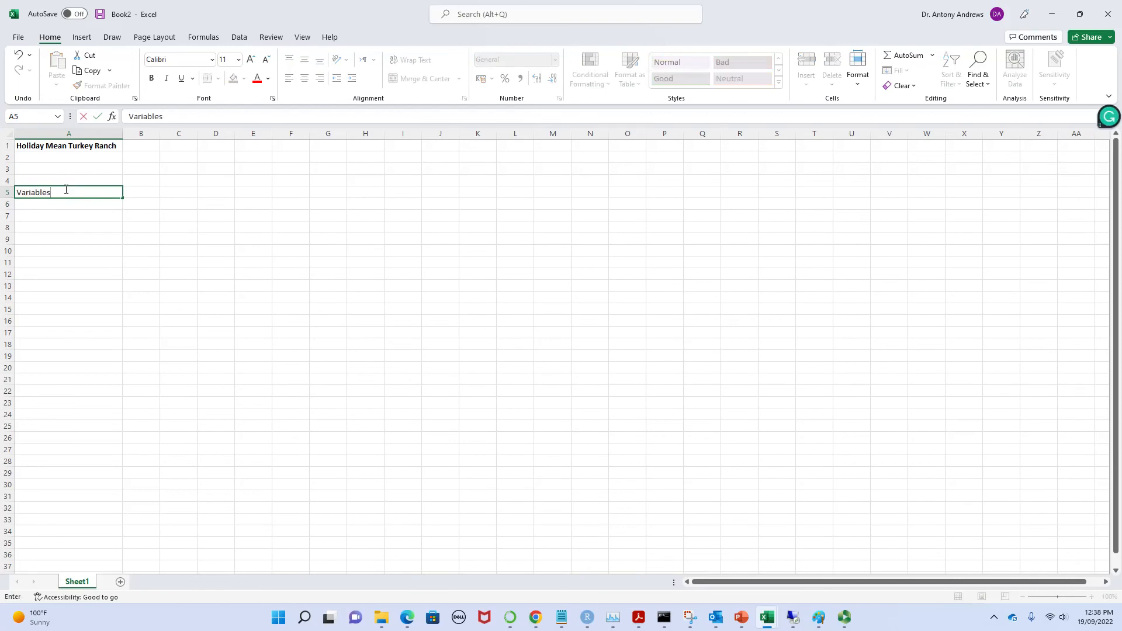
{"action": "key", "text": "Return"}
{"action": "type", "text": "Units"}
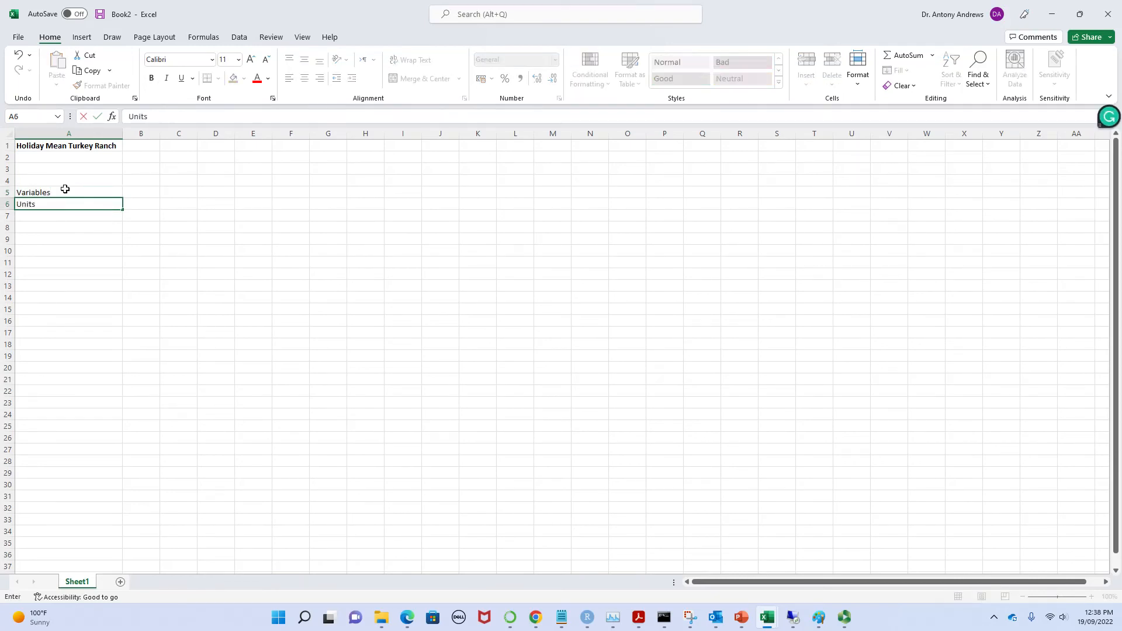
{"action": "type", "text": " Produced"}
{"action": "left_click", "coordinate": [67, 215]}
{"action": "type", "text": "Objective Function"}
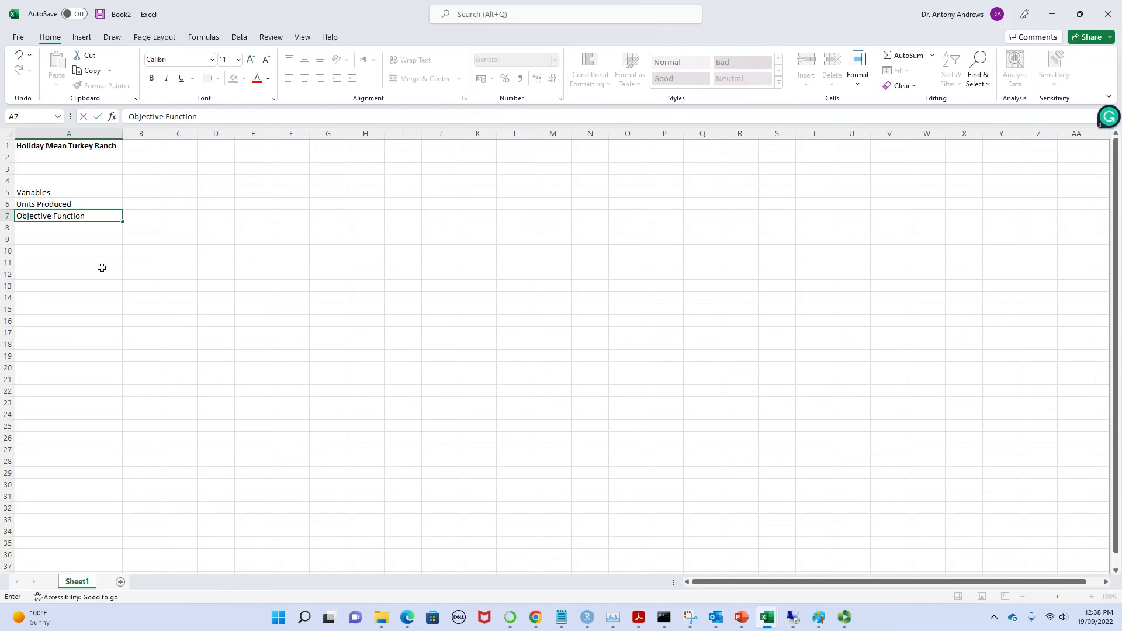
{"action": "left_click", "coordinate": [102, 269]}
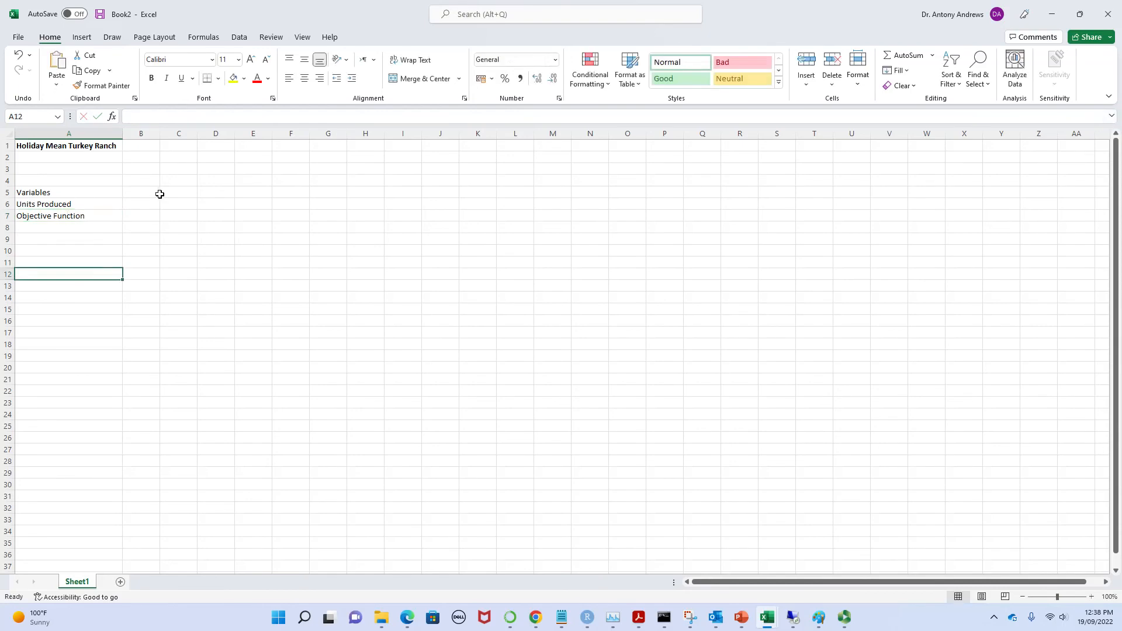
- Enter the headings "Brand 1" and "Brand 2" in cells B5 and C5, and fill cells B6:C6 with yellow
{"action": "left_click", "coordinate": [154, 190]}
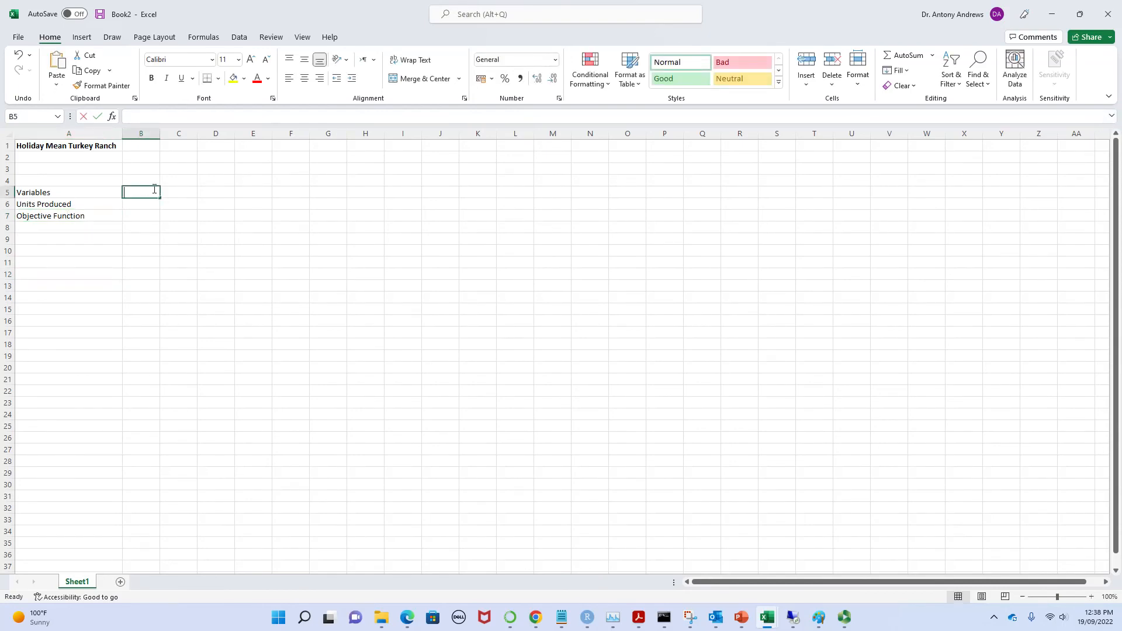
{"action": "type", "text": "Brand 1"}
{"action": "left_click", "coordinate": [190, 196]}
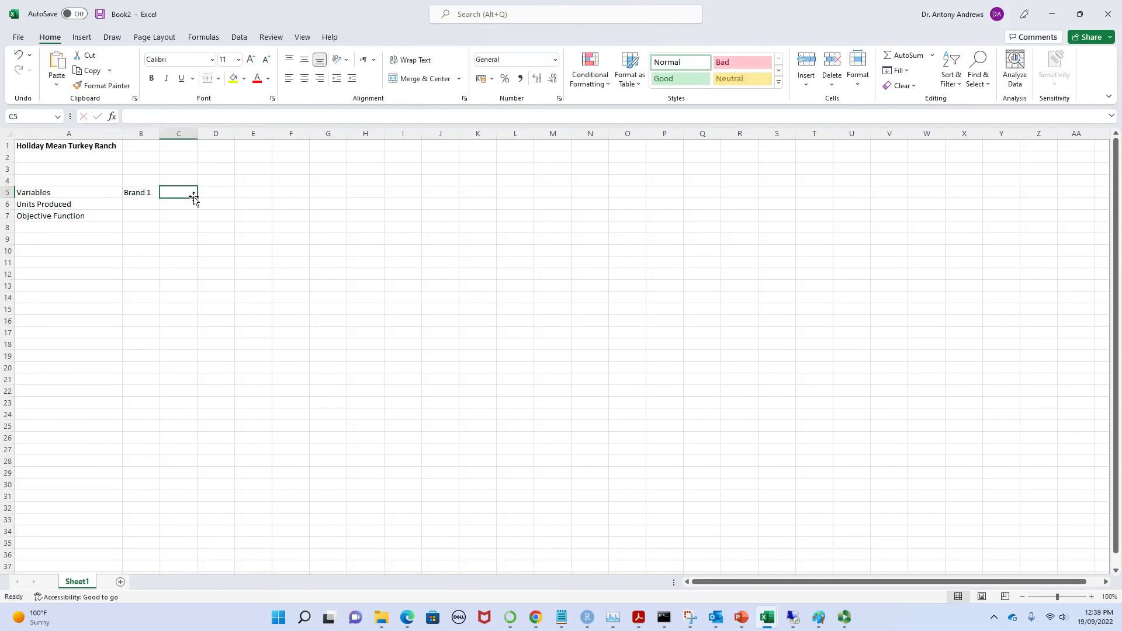
{"action": "type", "text": "Bra"}
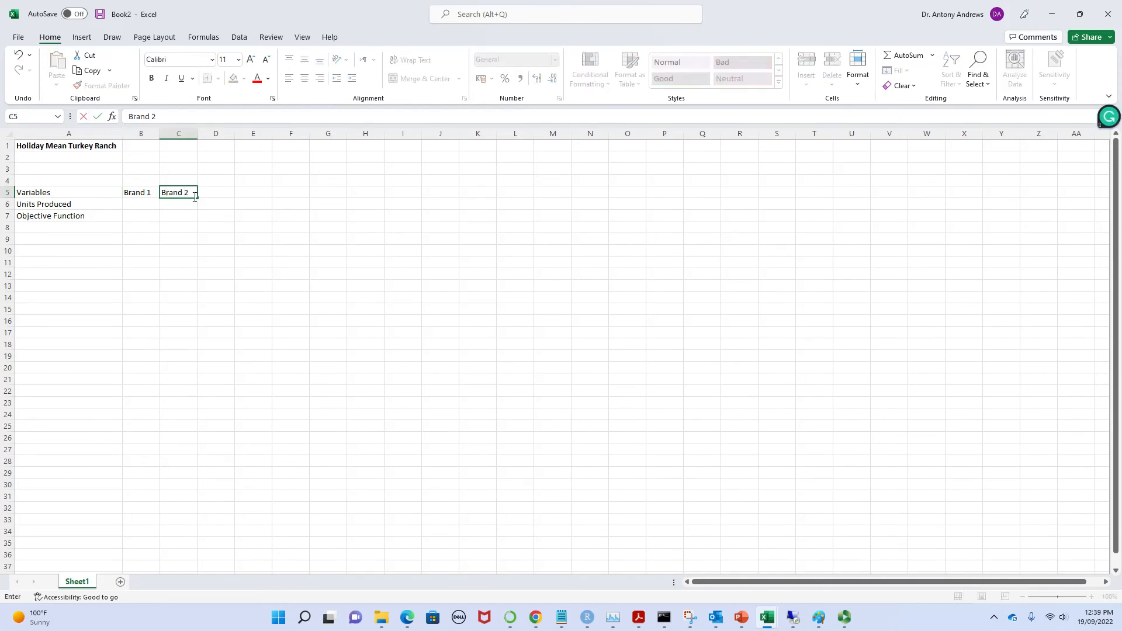
{"action": "type", "text": "nd 2"}
{"action": "left_click", "coordinate": [202, 240]}
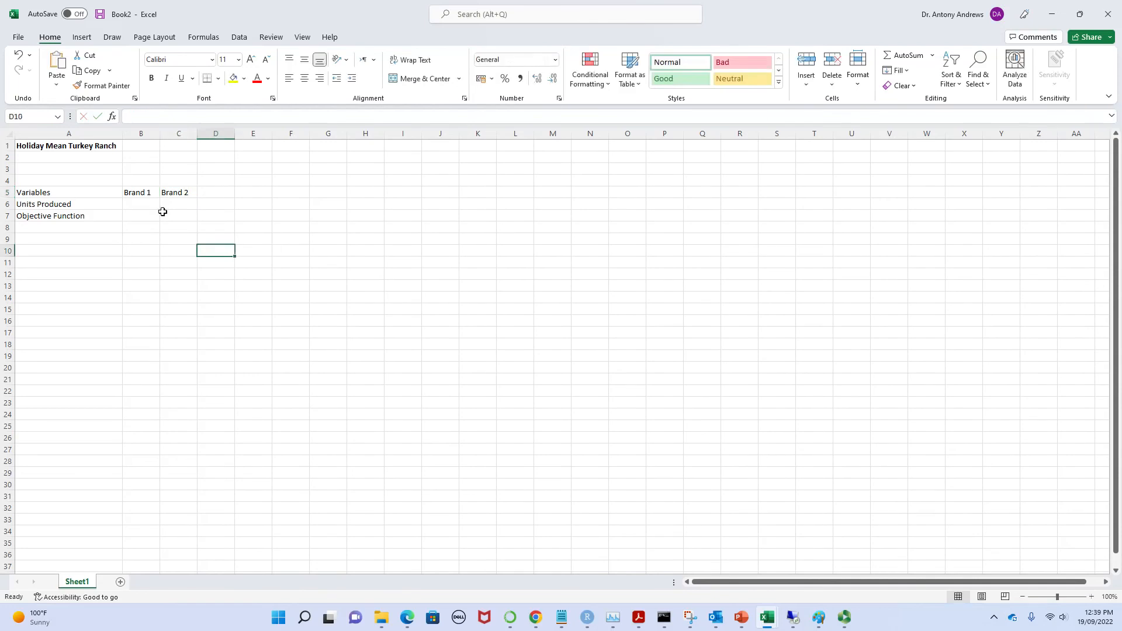
{"action": "left_click_drag", "start_coordinate": [146, 203], "coordinate": [166, 205]}
{"action": "left_click", "coordinate": [233, 78]}
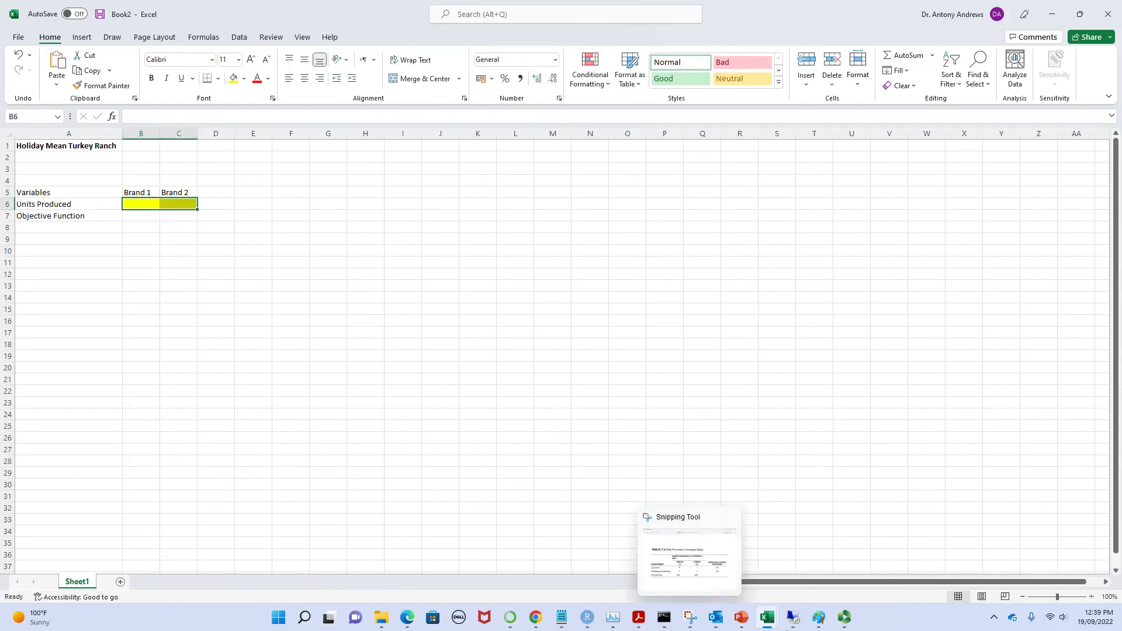
- Review Table 7.5 in Paint and the Holiday Meal Turkey Ranch formulation slide in PowerPoint, and minimize both windows
{"action": "left_click", "coordinate": [819, 618]}
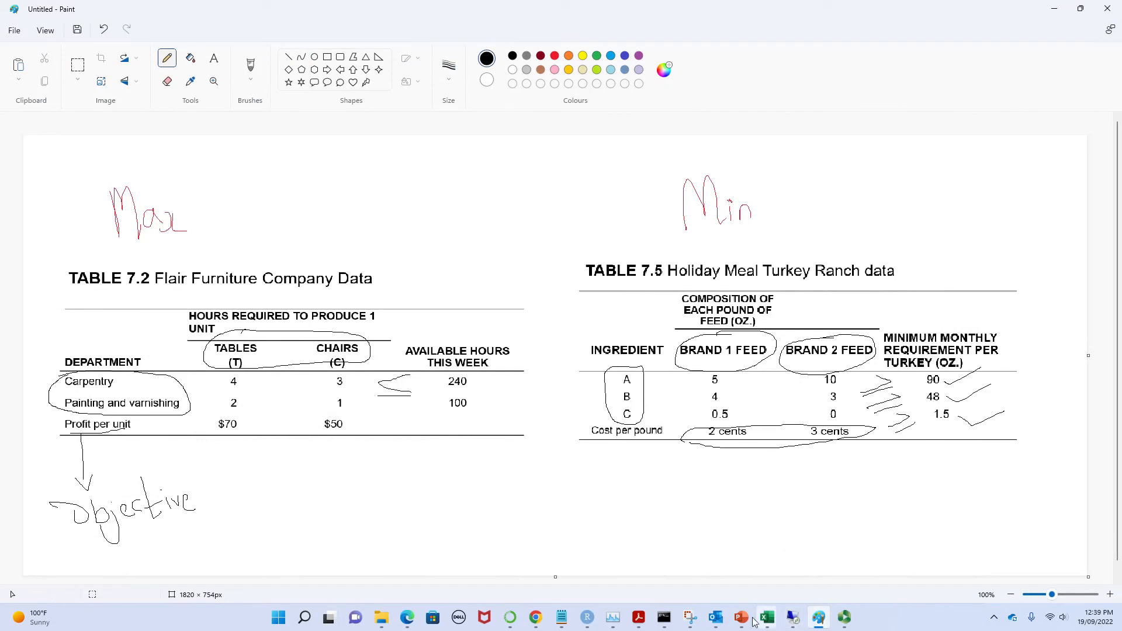
{"action": "mouse_move", "coordinate": [746, 622]}
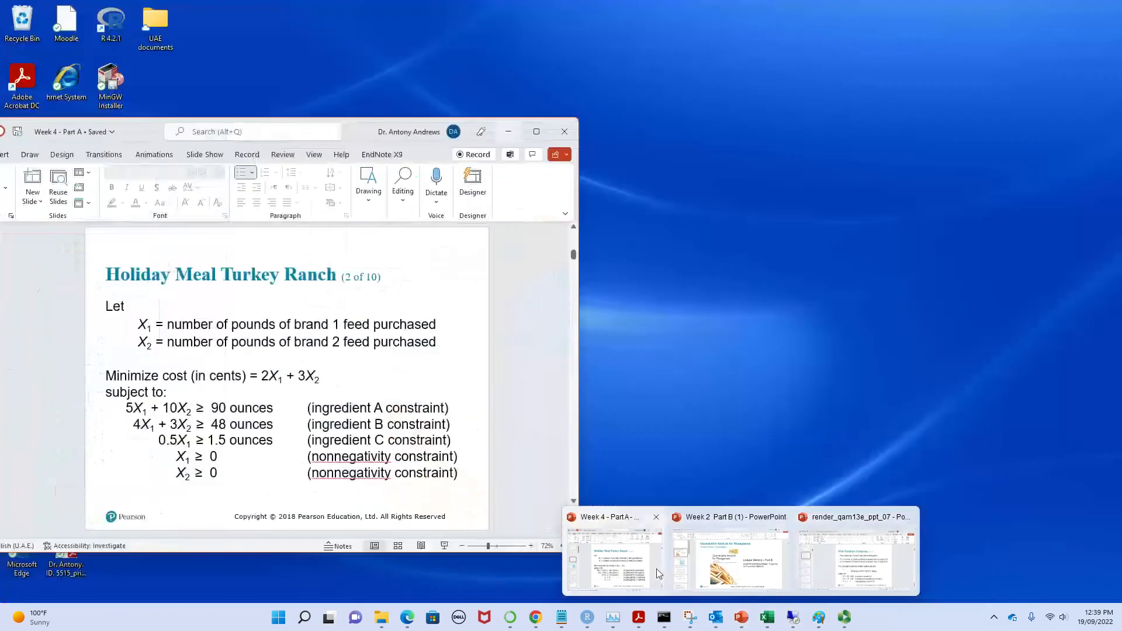
{"action": "left_click", "coordinate": [656, 569]}
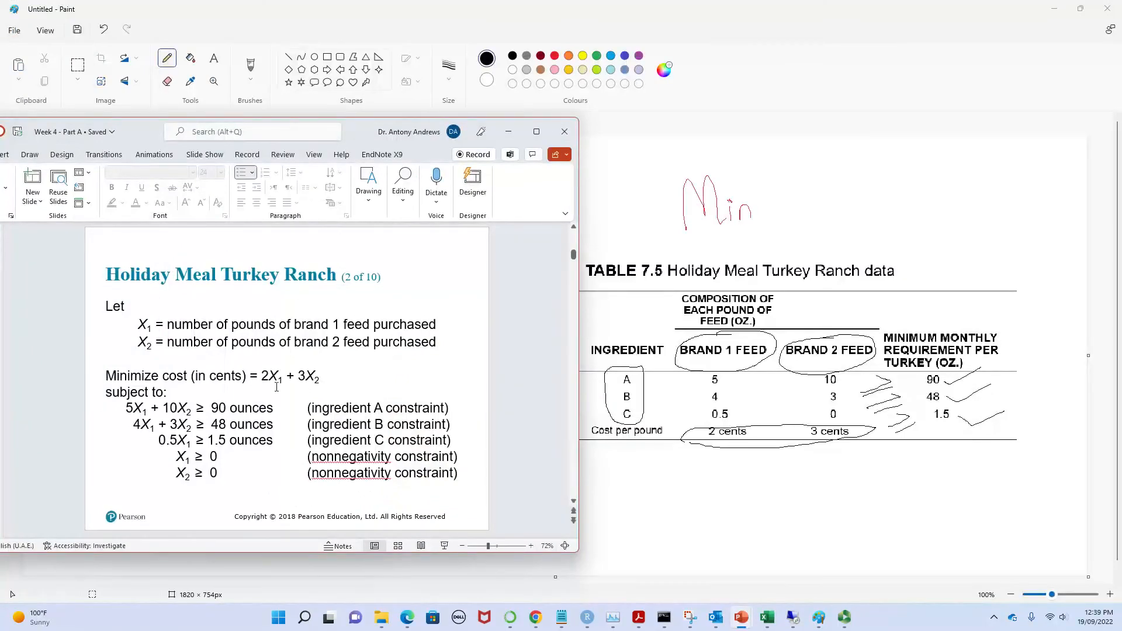
{"action": "left_click", "coordinate": [1054, 9]}
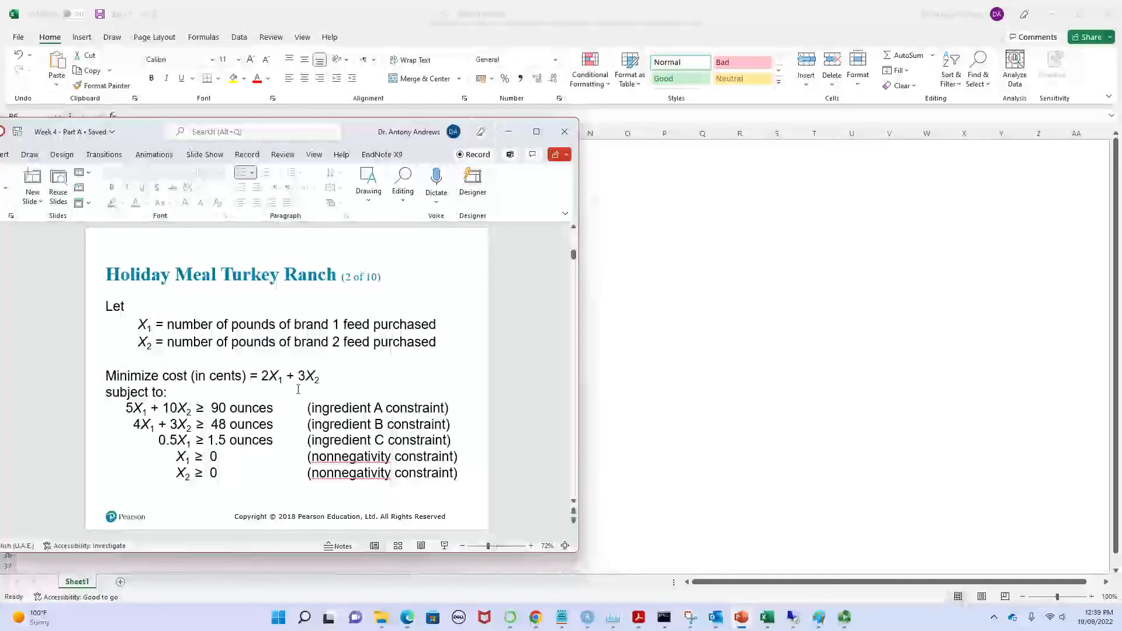
{"action": "left_click", "coordinate": [509, 132]}
- Enter the label "Cost" in cell D6, beside the yellow Units Produced cells
{"action": "left_click", "coordinate": [218, 239]}
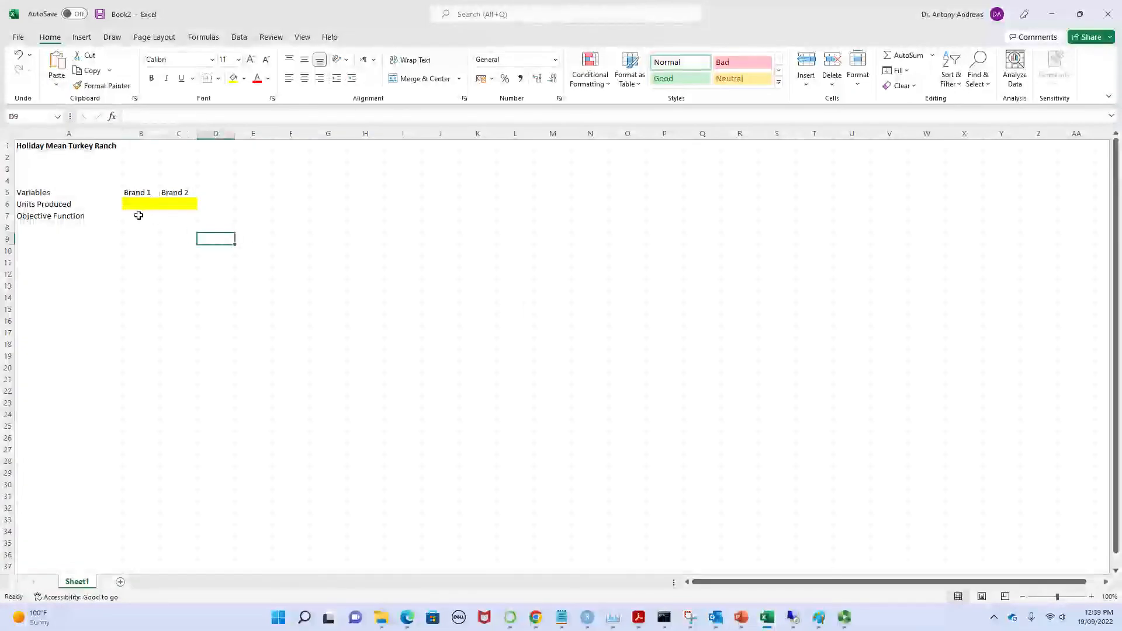
{"action": "left_click", "coordinate": [214, 205]}
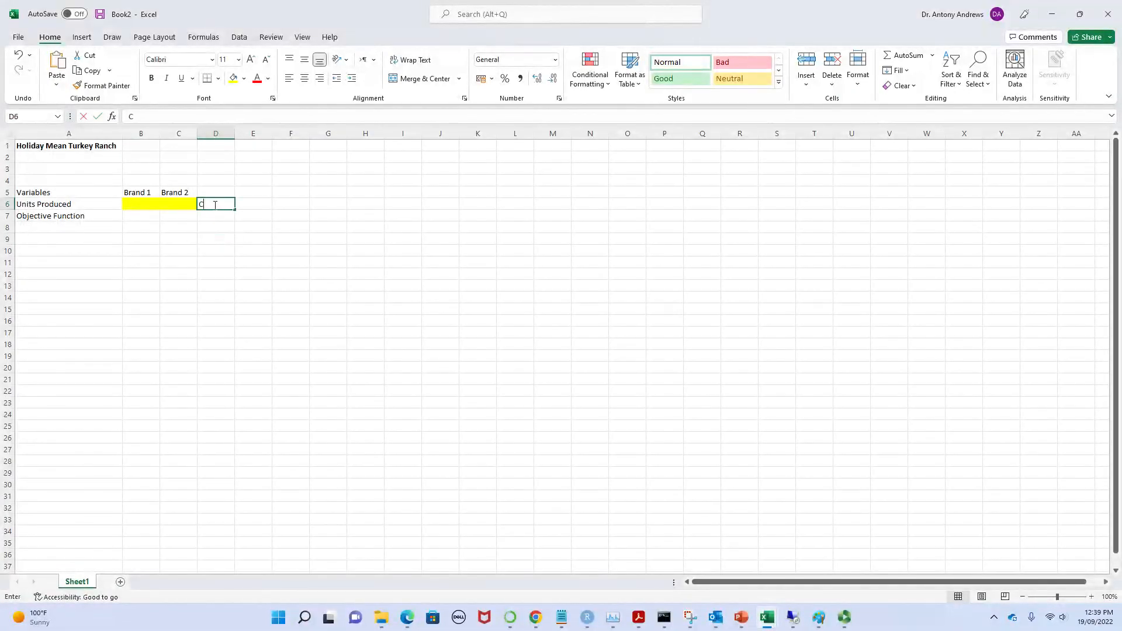
{"action": "type", "text": "Cost"}
{"action": "left_click", "coordinate": [184, 248]}
- Highlight the cost expression 2X1 + 3X2 on the PowerPoint formulation slide, and enter its coefficients 2 and 3 in cells B7 and C7 in Excel
{"action": "left_click", "coordinate": [140, 218]}
{"action": "left_click", "coordinate": [741, 617]}
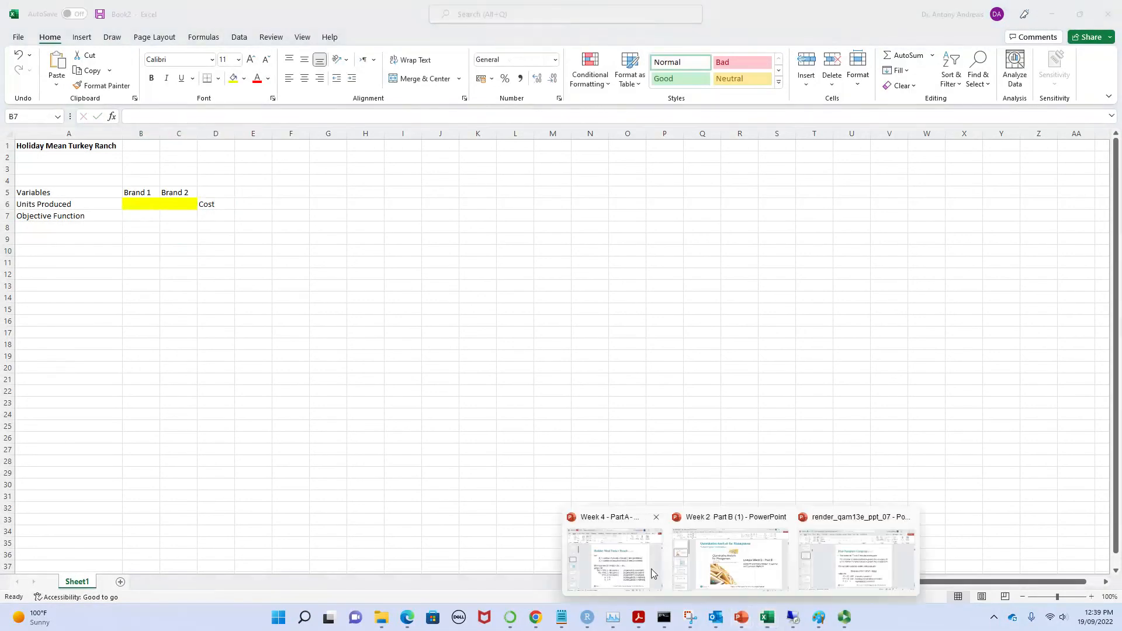
{"action": "mouse_move", "coordinate": [650, 569]}
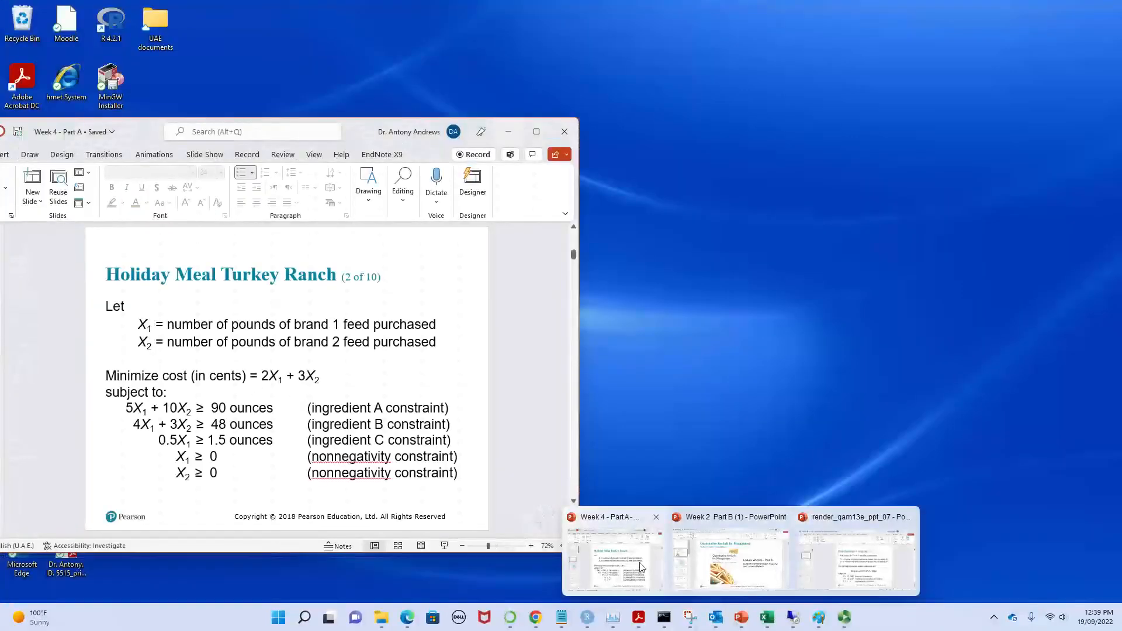
{"action": "left_click", "coordinate": [615, 558]}
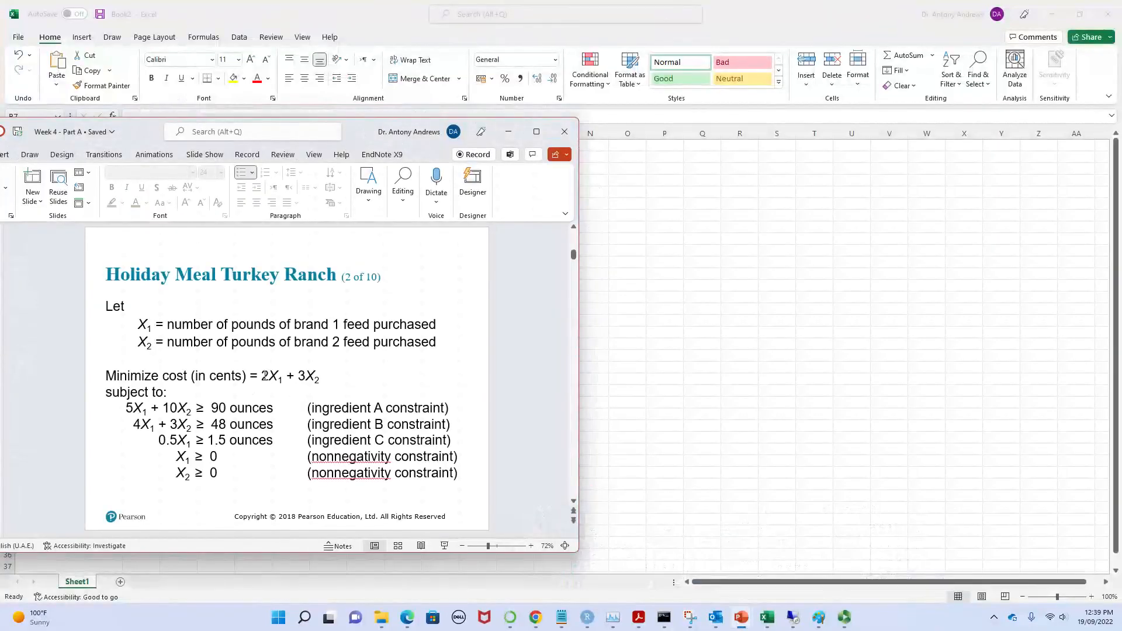
{"action": "left_click_drag", "start_coordinate": [263, 376], "coordinate": [321, 377]}
{"action": "left_click", "coordinate": [508, 132]}
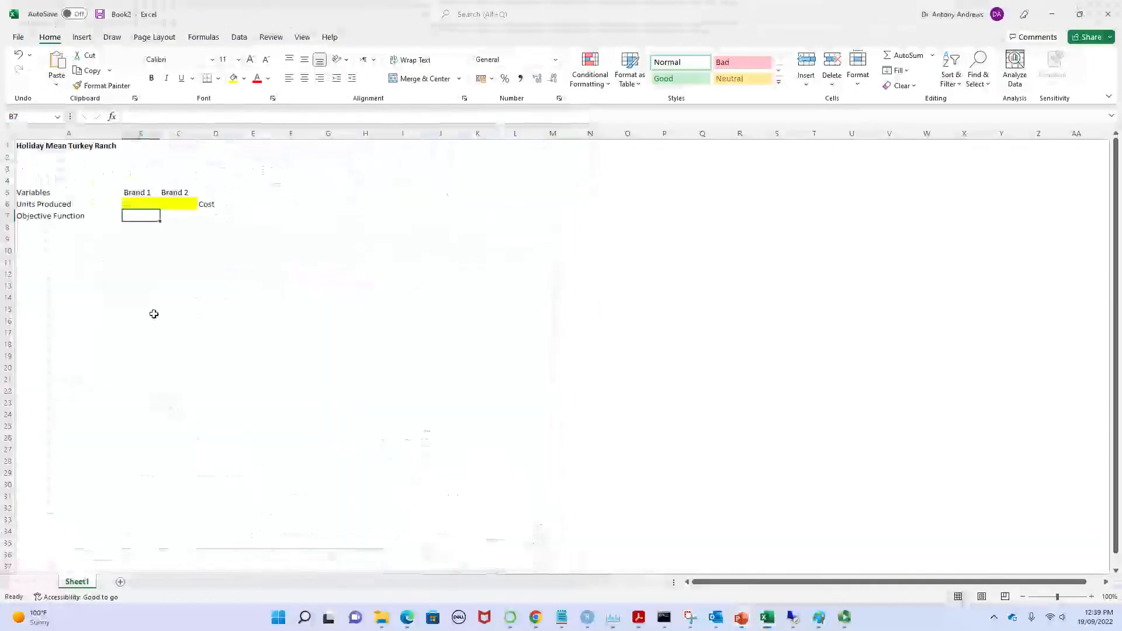
{"action": "type", "text": "2"}
{"action": "left_click", "coordinate": [168, 242]}
{"action": "left_click", "coordinate": [181, 214]}
{"action": "type", "text": "3"}
{"action": "left_click", "coordinate": [215, 250]}
- Recheck the minimize cost expression on the Week 4 - Part A slide in PowerPoint, and return to the workbook
{"action": "left_click", "coordinate": [220, 217]}
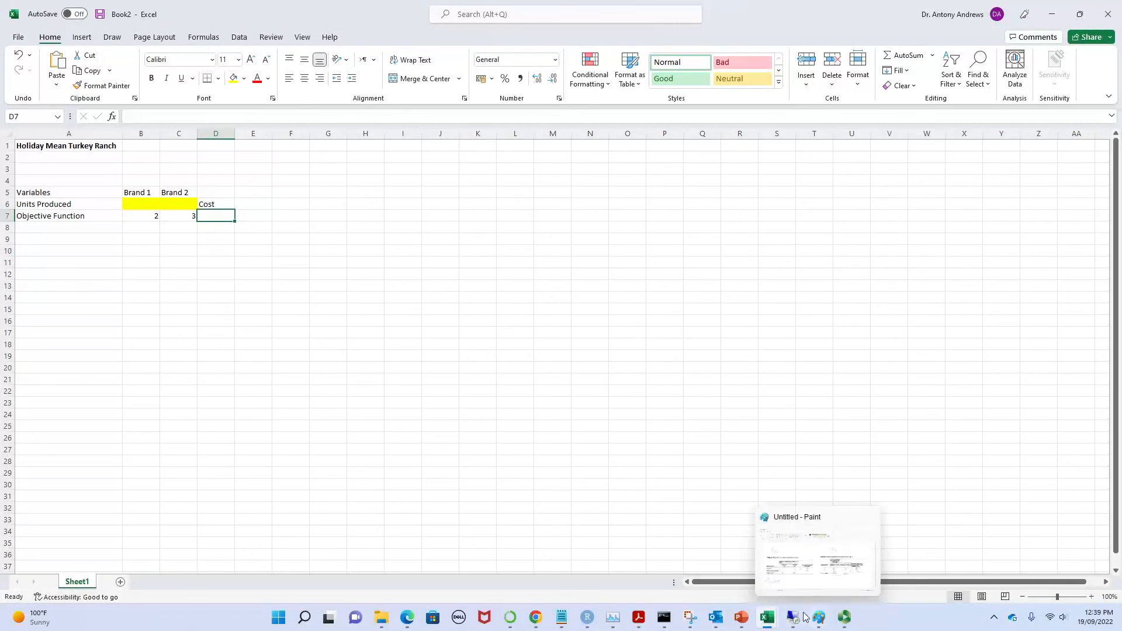
{"action": "mouse_move", "coordinate": [774, 618]}
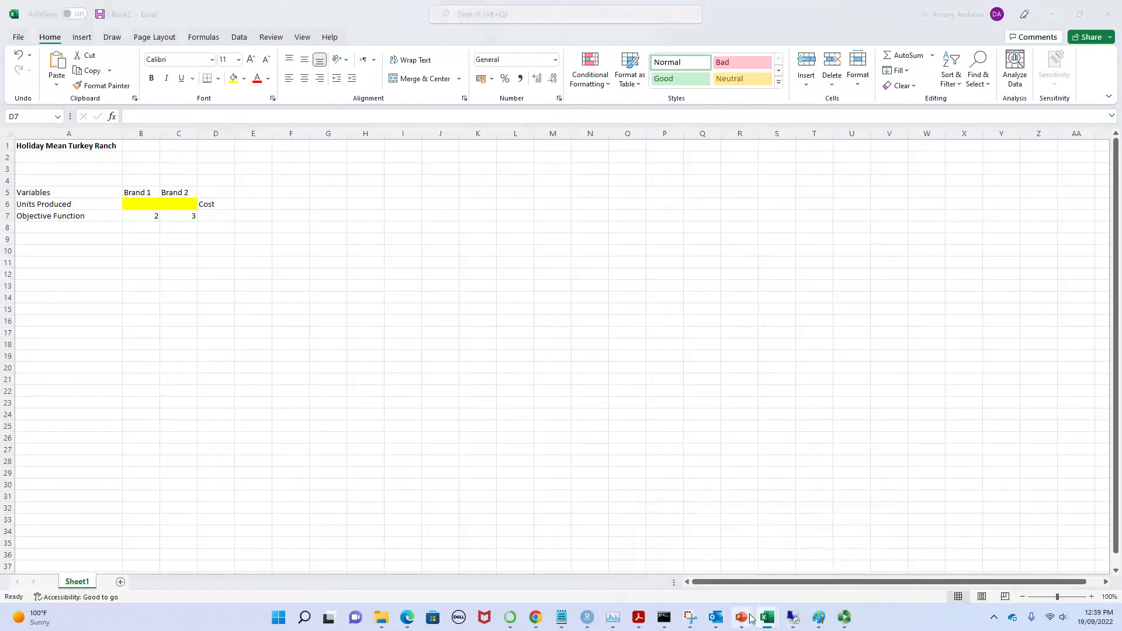
{"action": "left_click", "coordinate": [647, 567]}
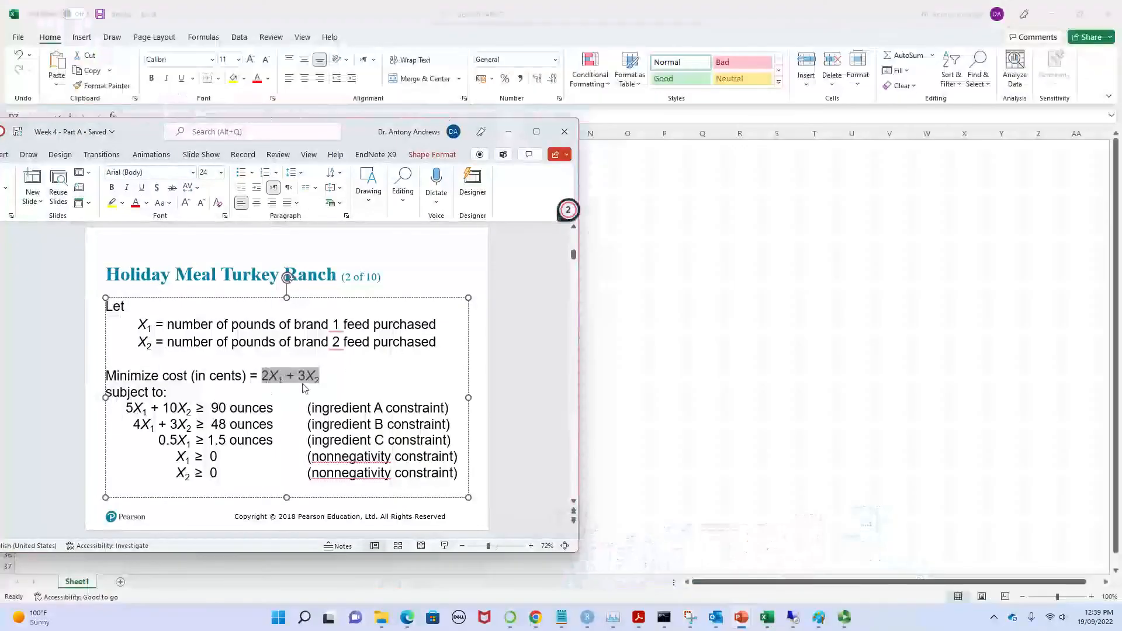
{"action": "left_click", "coordinate": [518, 129]}
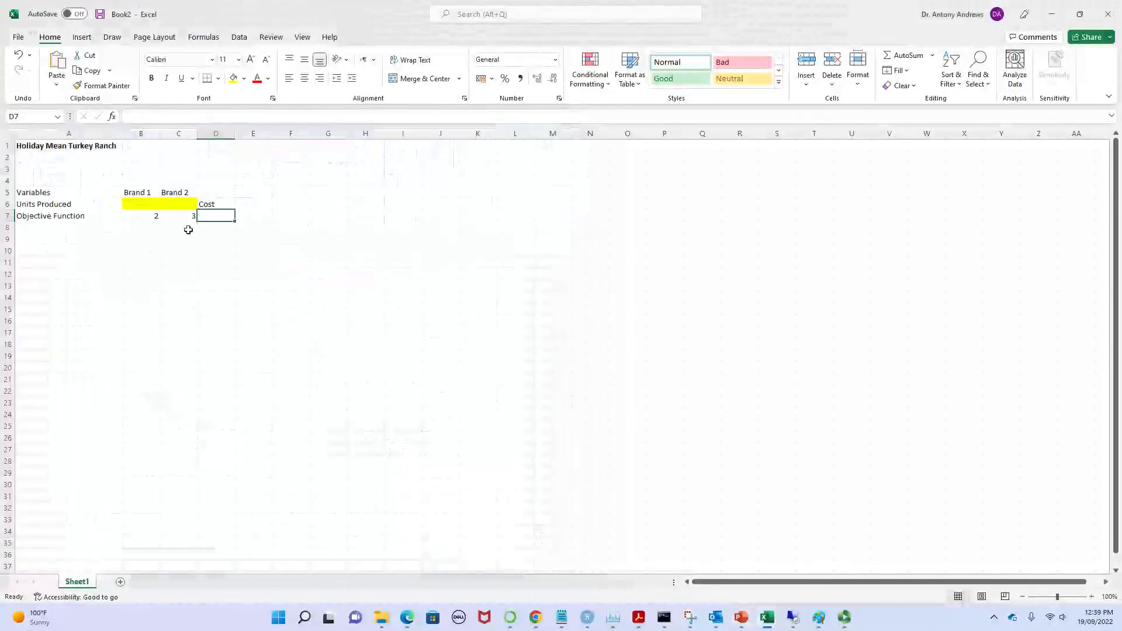
- Enter a SUMPRODUCT formula in cell D7 that multiplies the units in B6:C6 by the cost coefficients in B7:C7
{"action": "double_click", "coordinate": [214, 215]}
{"action": "type", "text": "=sum"}
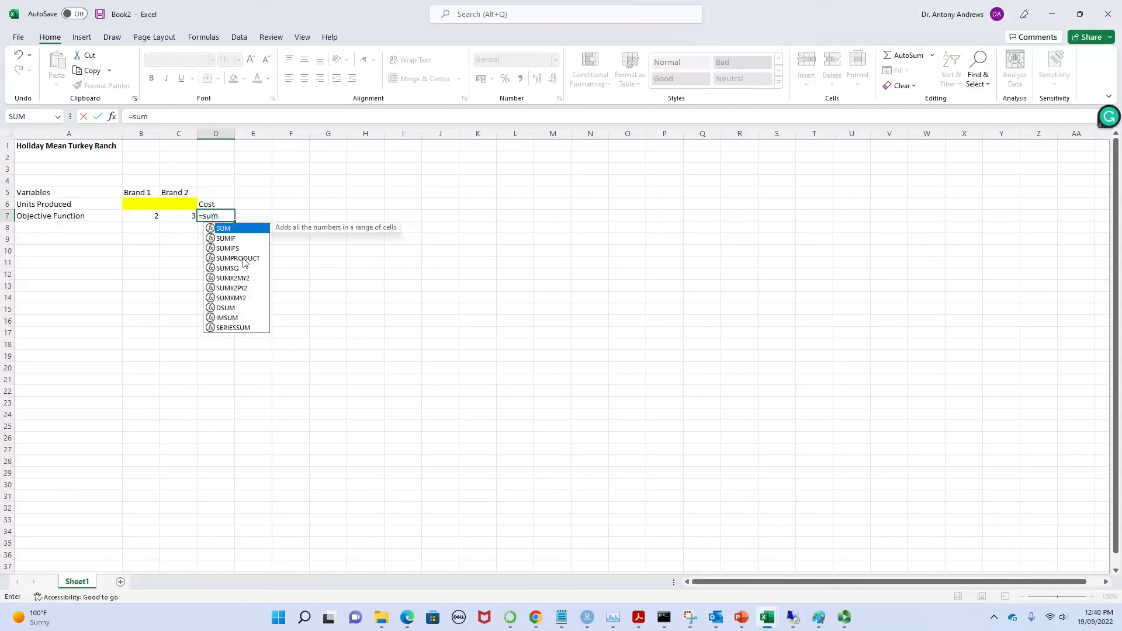
{"action": "double_click", "coordinate": [242, 257]}
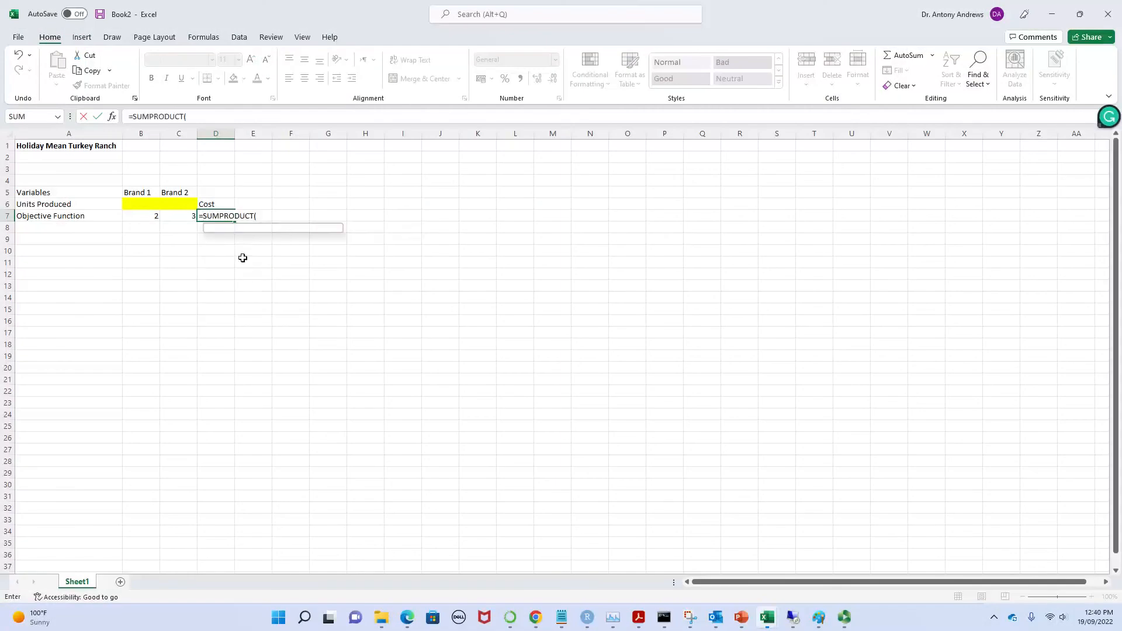
{"action": "left_click_drag", "start_coordinate": [127, 203], "coordinate": [171, 203]}
{"action": "type", "text": ","}
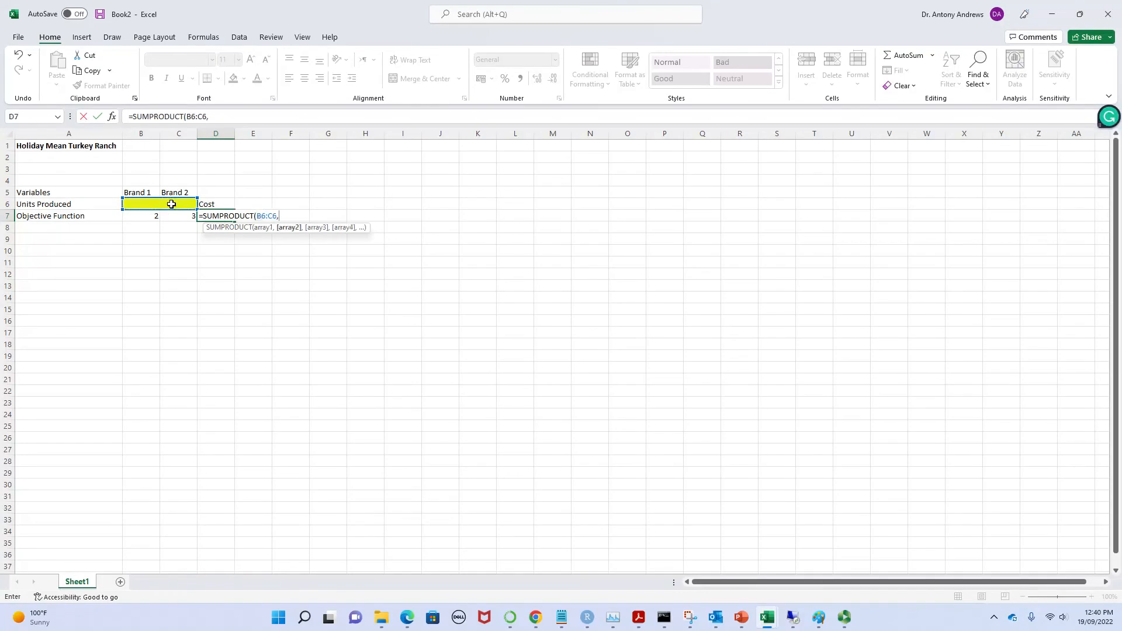
{"action": "left_click_drag", "start_coordinate": [150, 217], "coordinate": [183, 222]}
{"action": "type", "text": ")"}
{"action": "key", "text": "Return"}
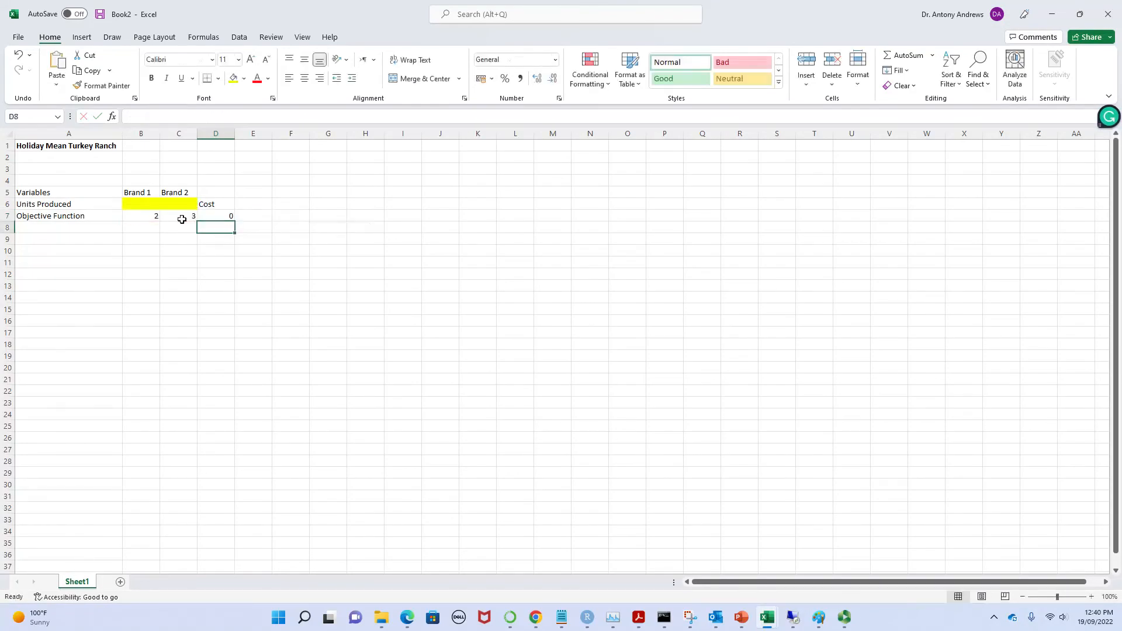
- Test the cost formula with a value of 1 in both B6 and C6, and clear the two cells
{"action": "left_click", "coordinate": [146, 204]}
{"action": "type", "text": "1"}
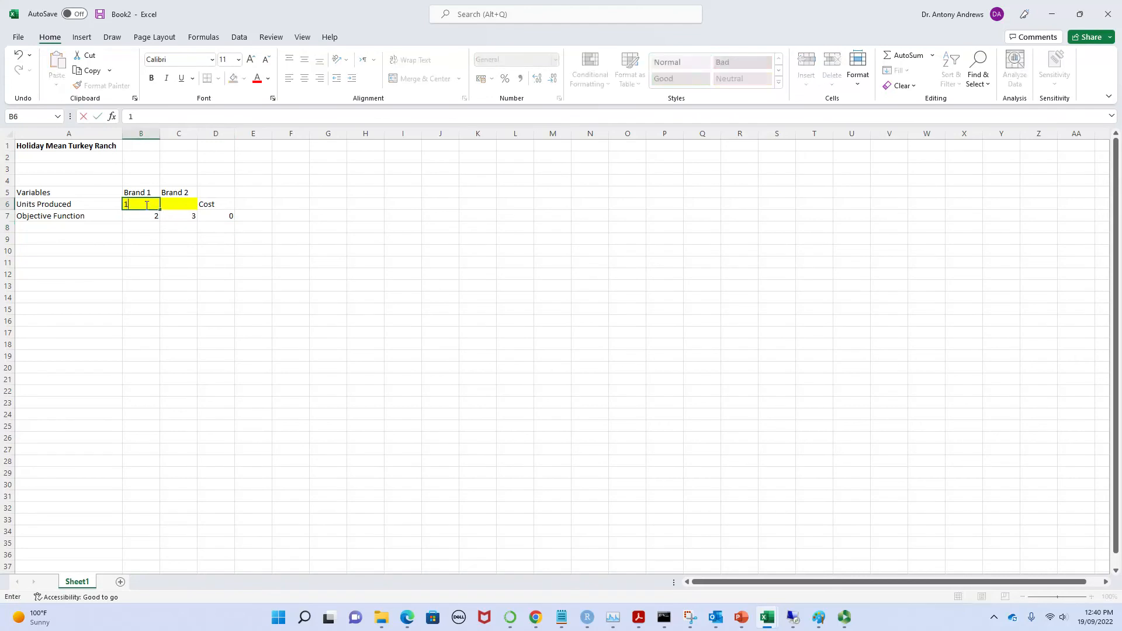
{"action": "left_click", "coordinate": [184, 202]}
{"action": "type", "text": "1"}
{"action": "key", "text": "Return"}
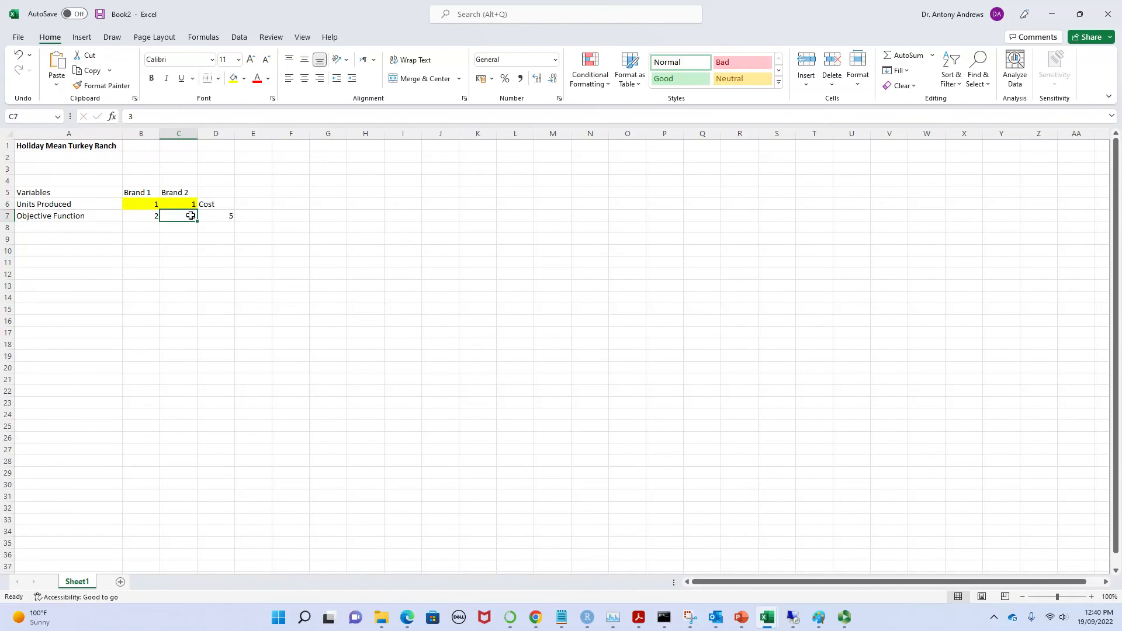
{"action": "left_click", "coordinate": [154, 206]}
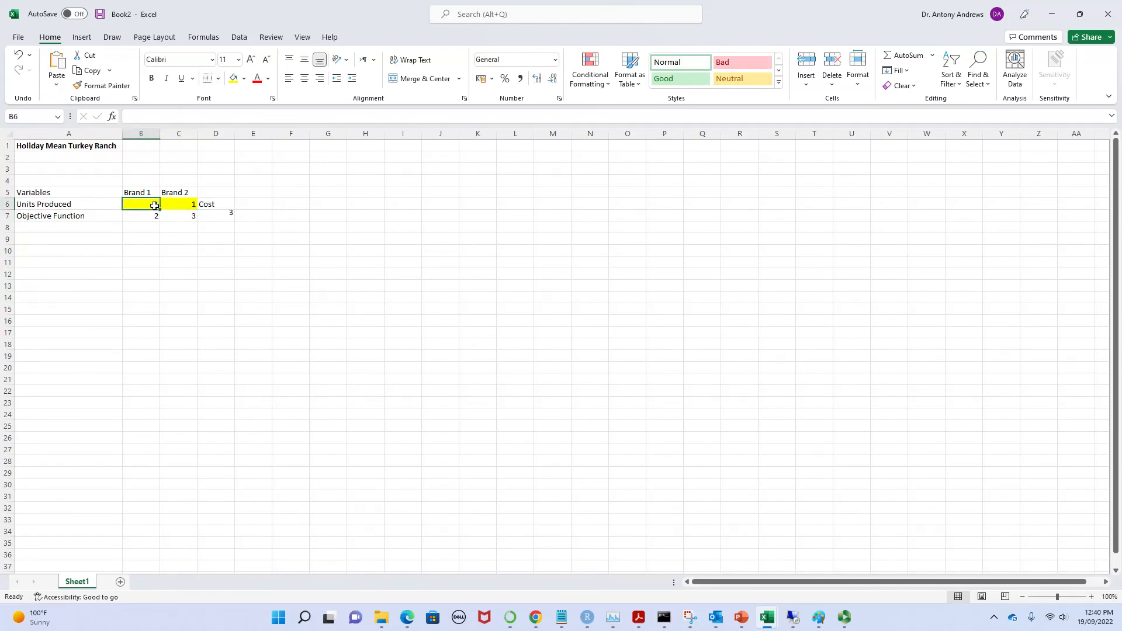
{"action": "left_click", "coordinate": [192, 206]}
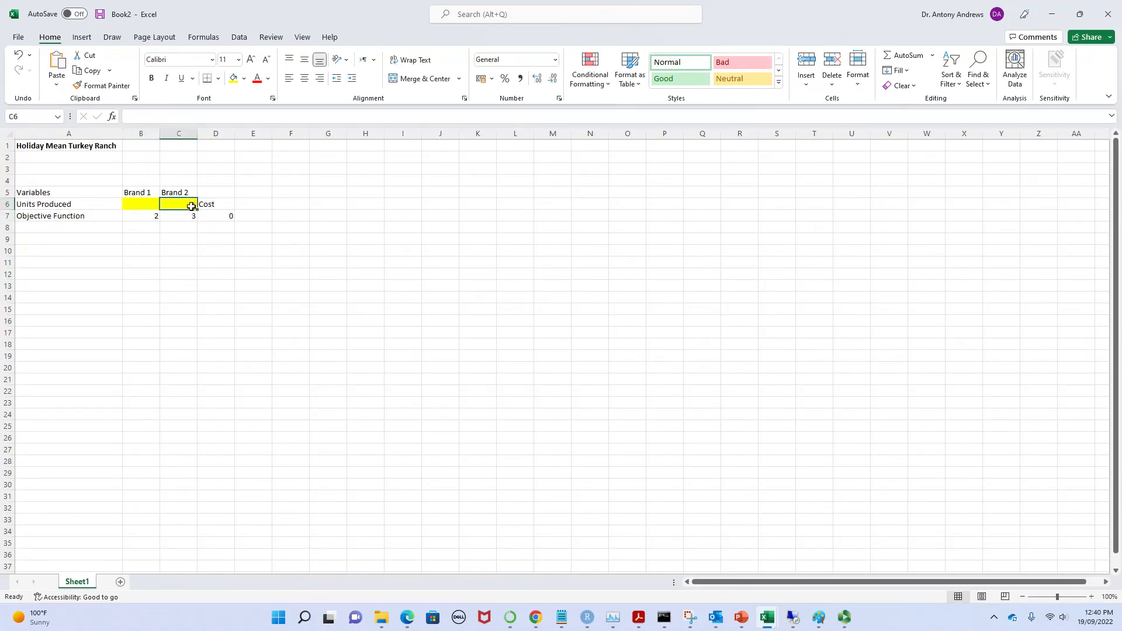
{"action": "left_click", "coordinate": [321, 313]}
- Enter the heading "Constraints" in cell A10 and the row label "Ingredient A" in cell A11
{"action": "left_click", "coordinate": [59, 251]}
{"action": "type", "text": "Constraints"}
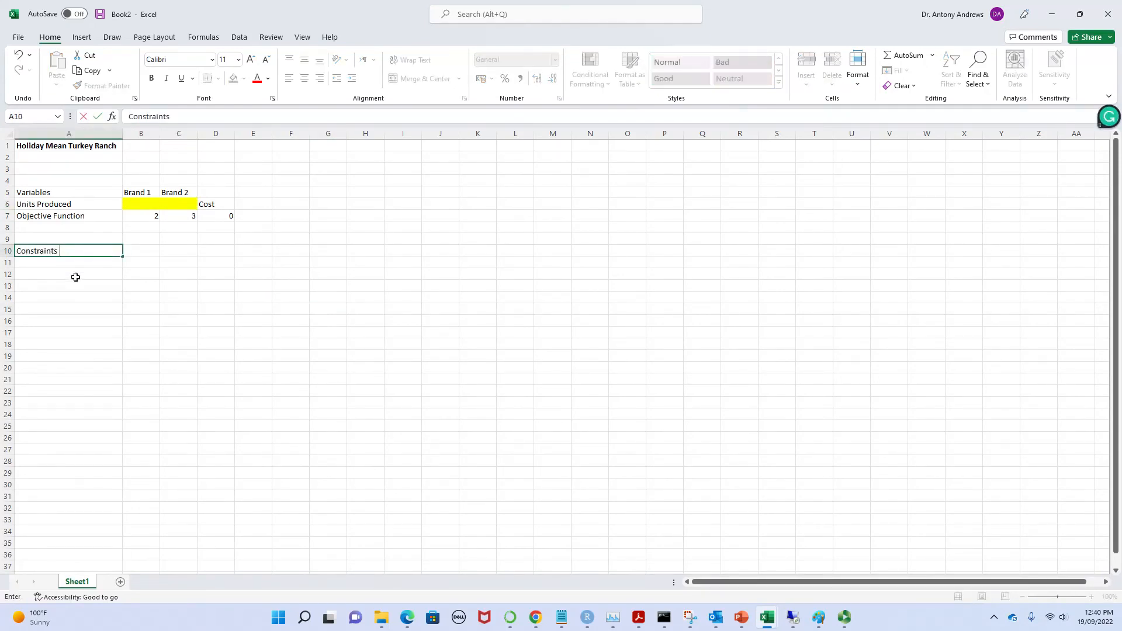
{"action": "left_click", "coordinate": [70, 262]}
{"action": "mouse_move", "coordinate": [740, 618]}
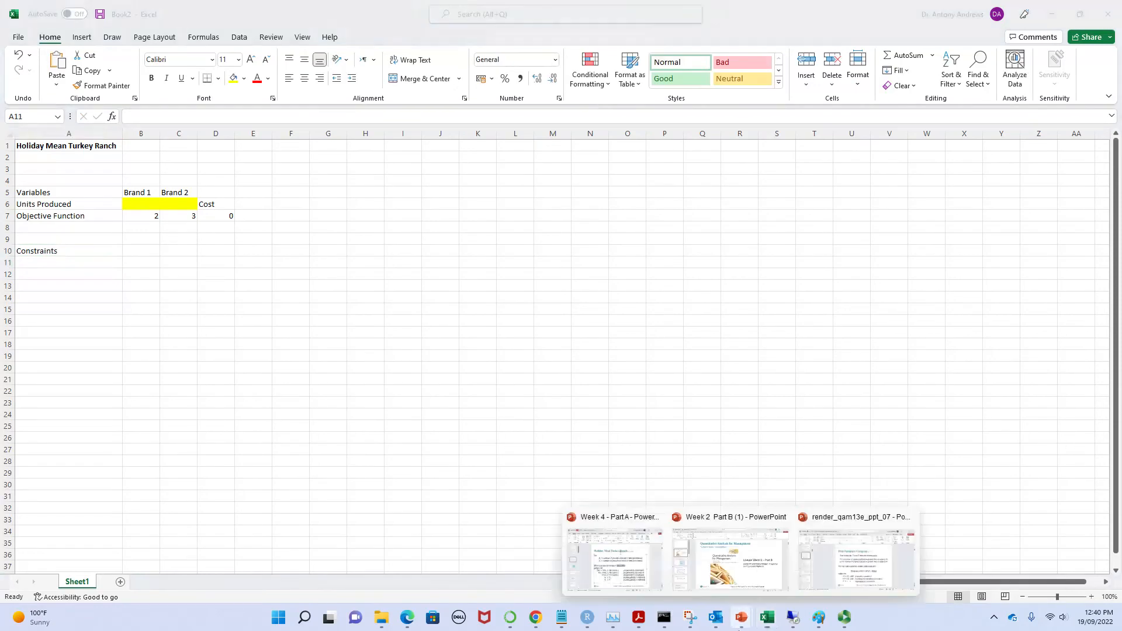
{"action": "mouse_move", "coordinate": [634, 582]}
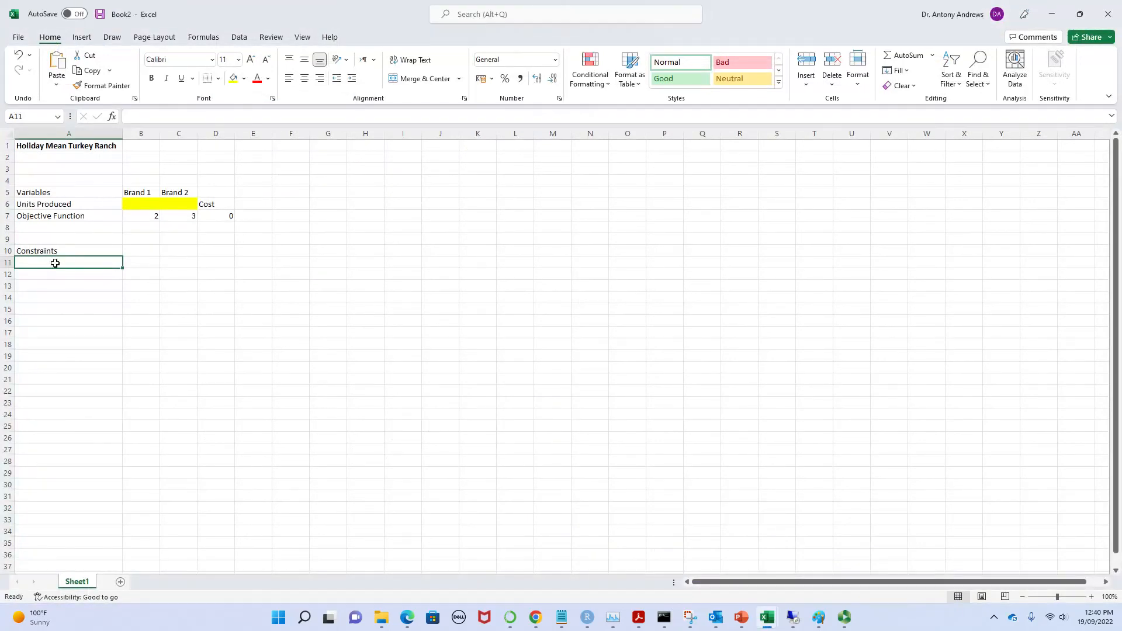
{"action": "double_click", "coordinate": [59, 263]}
{"action": "type", "text": "Ingredient A"}
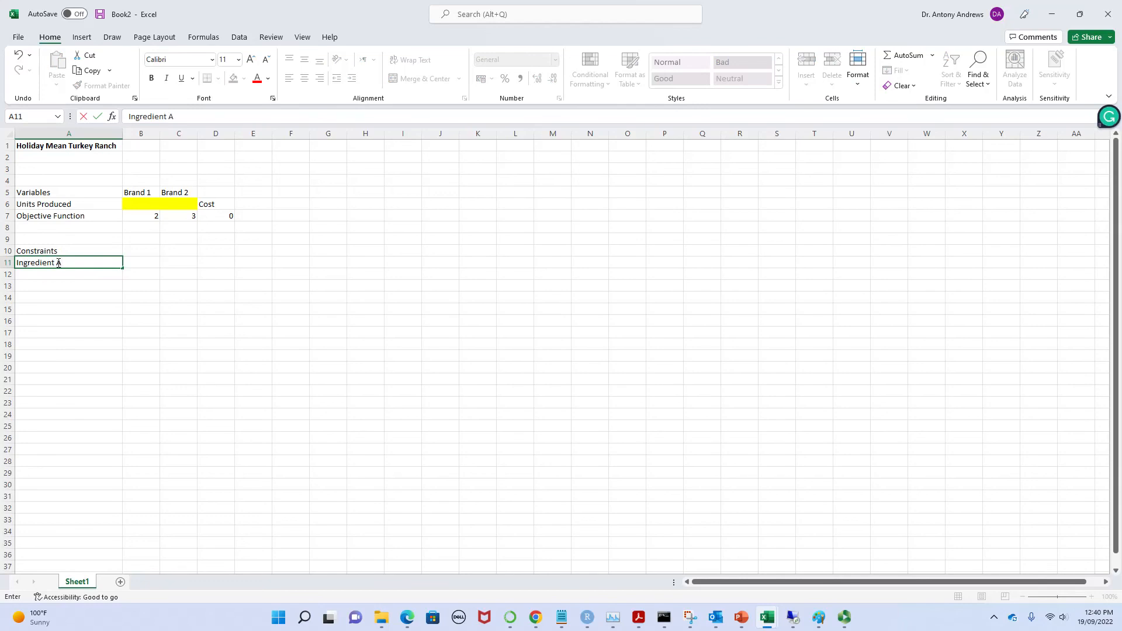
{"action": "left_click", "coordinate": [102, 332]}
- Fill the Ingredient A label down to A12 and A13, and change the copies to "Ingredient B" and "Ingredient C"
{"action": "left_click", "coordinate": [106, 264]}
{"action": "left_click_drag", "start_coordinate": [122, 270], "coordinate": [122, 292]}
{"action": "double_click", "coordinate": [66, 274]}
{"action": "key", "text": "BackSpace"}
{"action": "type", "text": "B"}
{"action": "left_click", "coordinate": [62, 334]}
{"action": "double_click", "coordinate": [62, 285]}
{"action": "key", "text": "BackSpace"}
{"action": "type", "text": "C"}
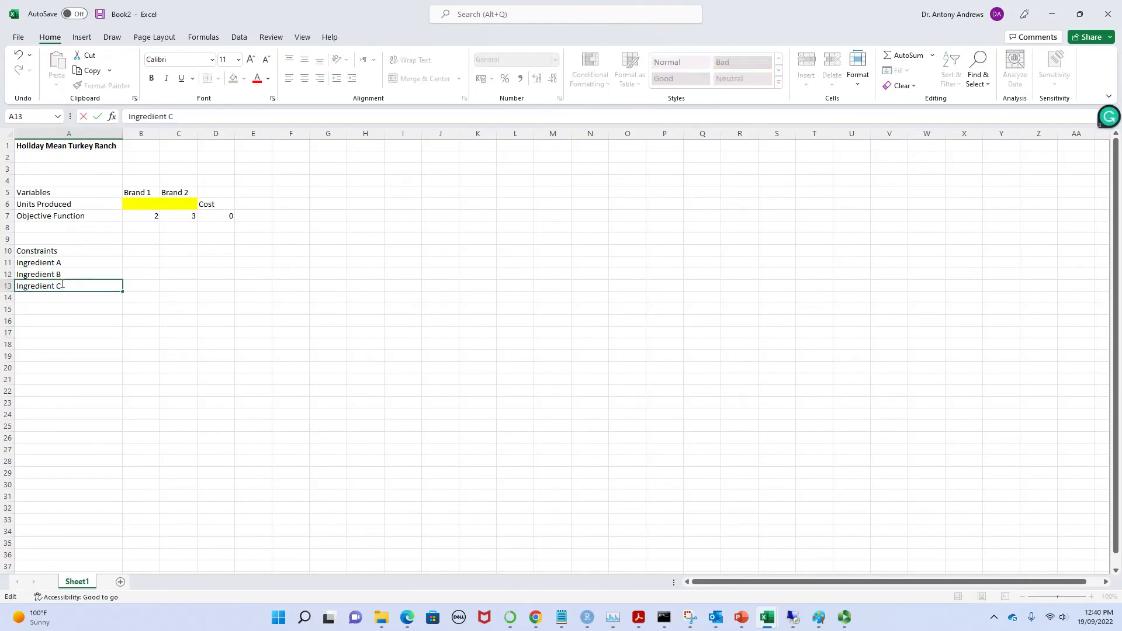
{"action": "left_click", "coordinate": [96, 333]}
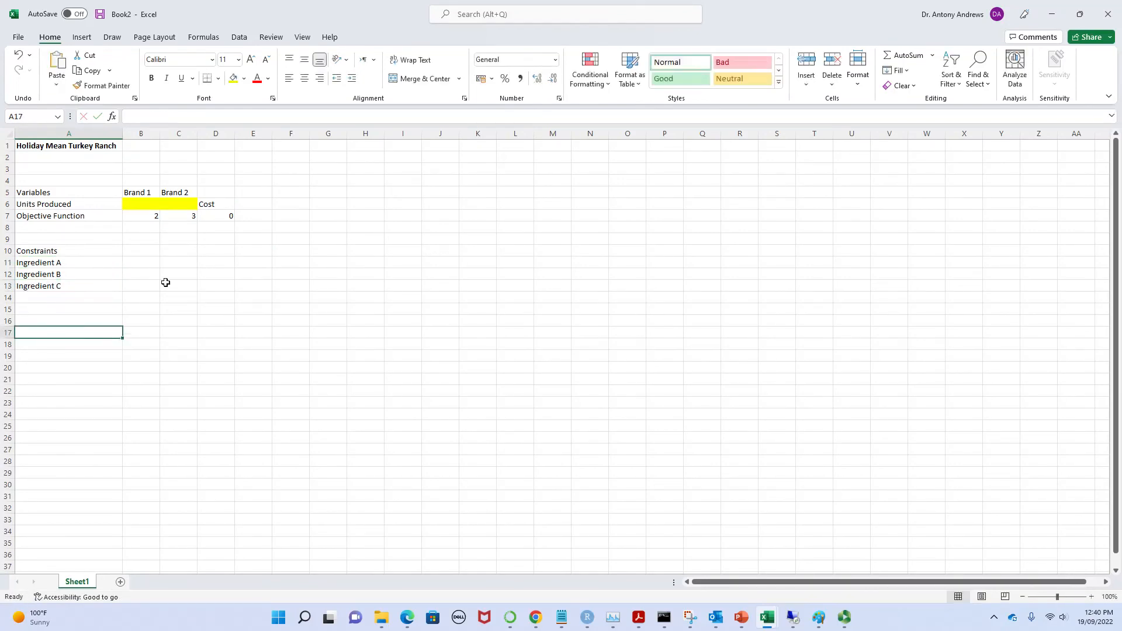
- Enter the Ingredient A coefficients from the formulation slide, 5 in B11 for Brand 1 and 10 in C11 for Brand 2
{"action": "left_click_drag", "start_coordinate": [138, 262], "coordinate": [175, 286]}
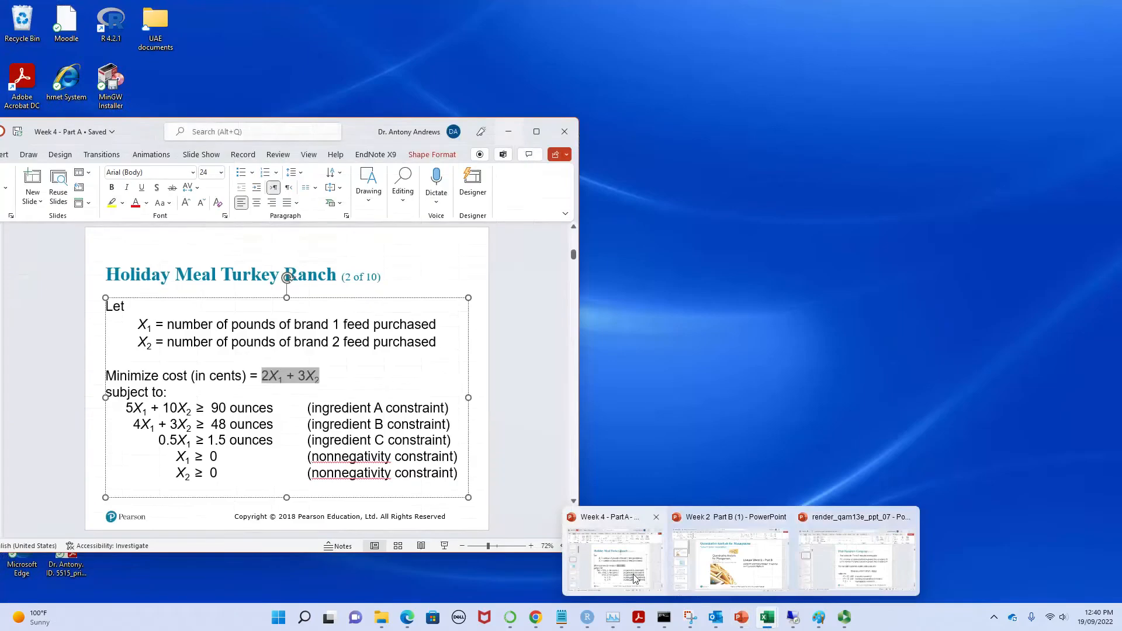
{"action": "left_click", "coordinate": [635, 578]}
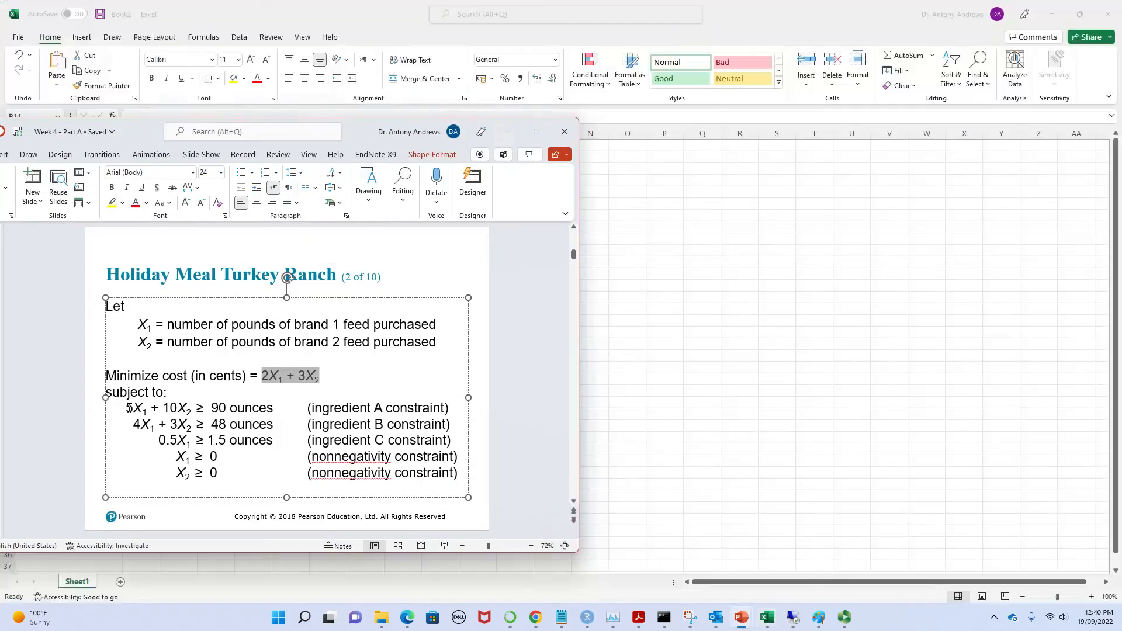
{"action": "left_click", "coordinate": [508, 132]}
{"action": "type", "text": "5"}
{"action": "key", "text": "Tab"}
{"action": "type", "text": "10"}
{"action": "left_click", "coordinate": [214, 342]}
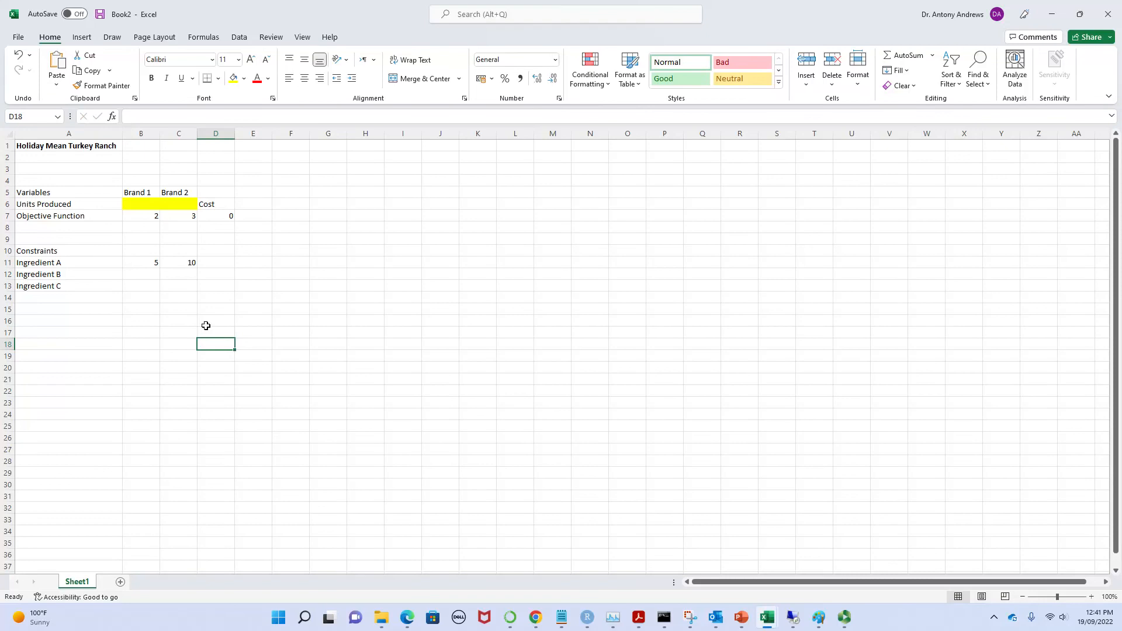
- Enter the Ingredient B coefficients from the formulation slide, 4 in B12 and 3 in C12
{"action": "mouse_move", "coordinate": [741, 613]}
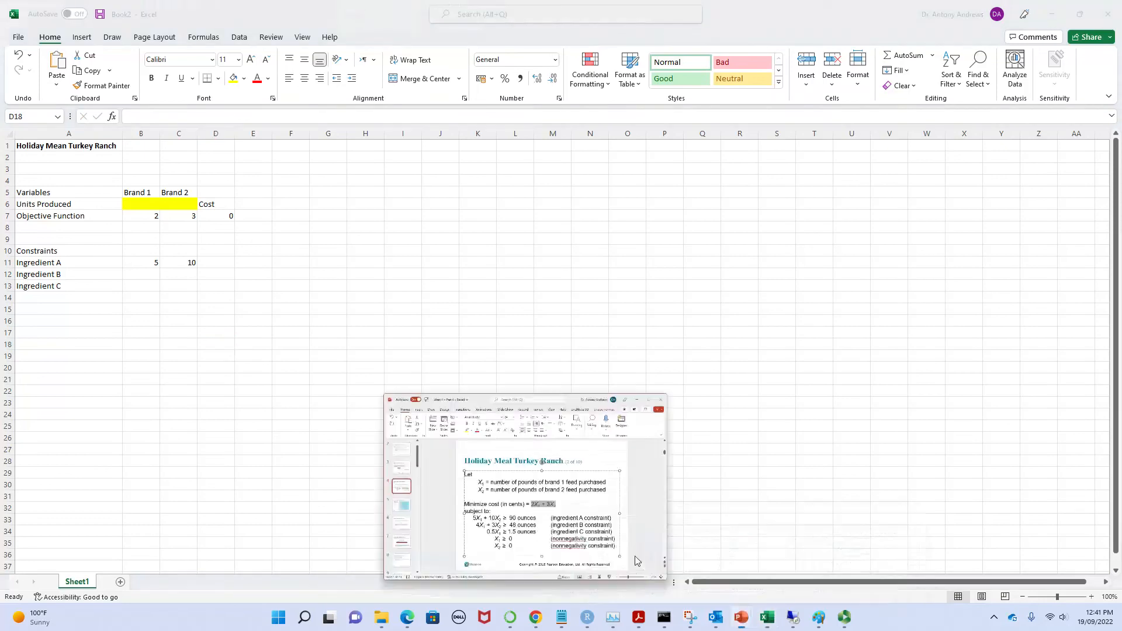
{"action": "left_click", "coordinate": [638, 560]}
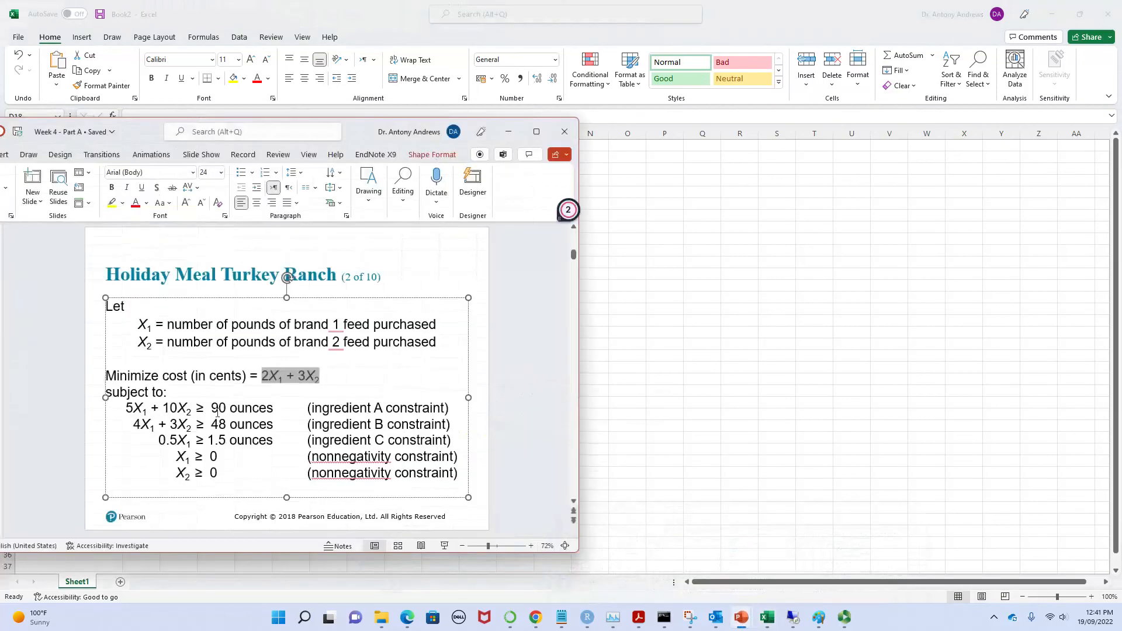
{"action": "left_click", "coordinate": [508, 131]}
{"action": "left_click", "coordinate": [153, 273]}
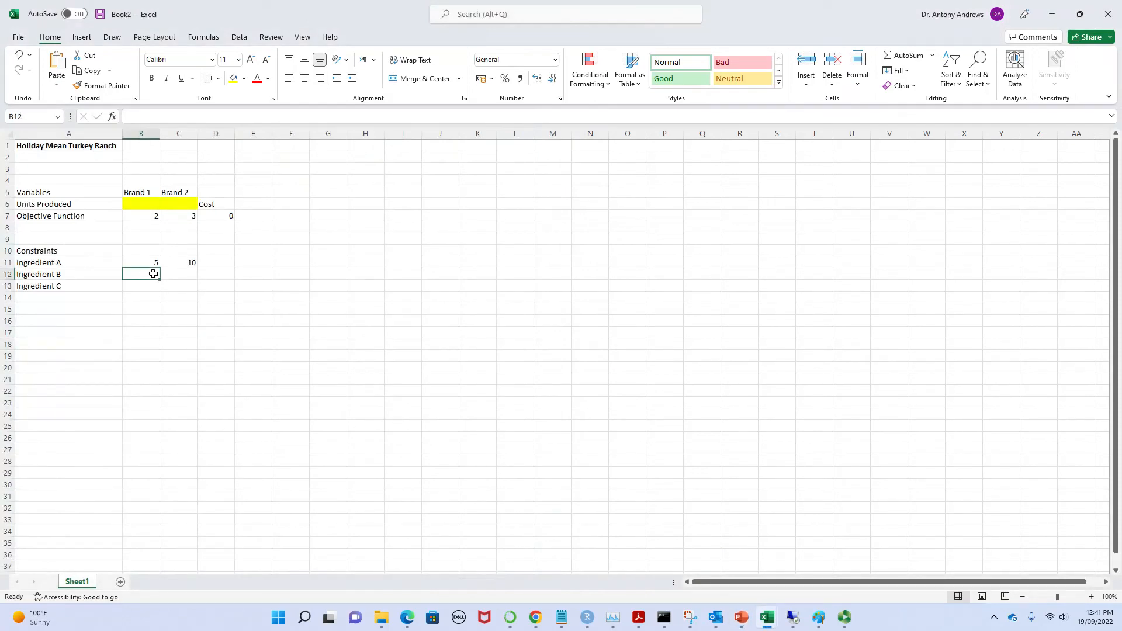
{"action": "type", "text": "4"}
{"action": "left_click", "coordinate": [181, 344]}
{"action": "left_click", "coordinate": [191, 273]}
{"action": "key", "text": "Return"}
- Enter the Ingredient C coefficients from the formulation slide, 0.5 in B13 and 0 in C13
{"action": "mouse_move", "coordinate": [739, 617]}
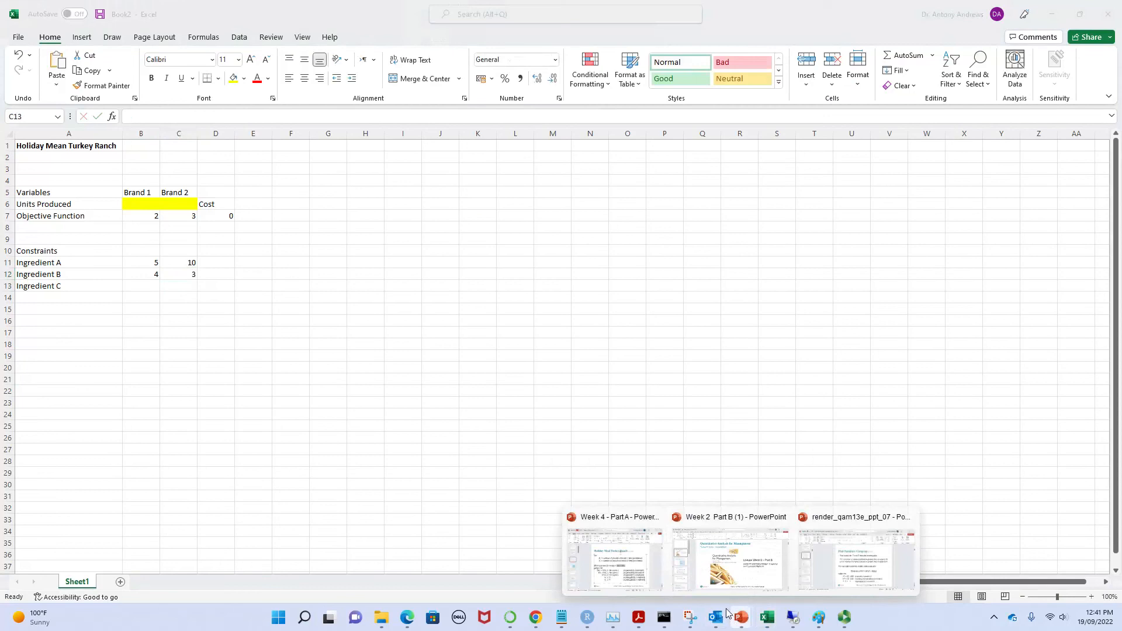
{"action": "mouse_move", "coordinate": [629, 571]}
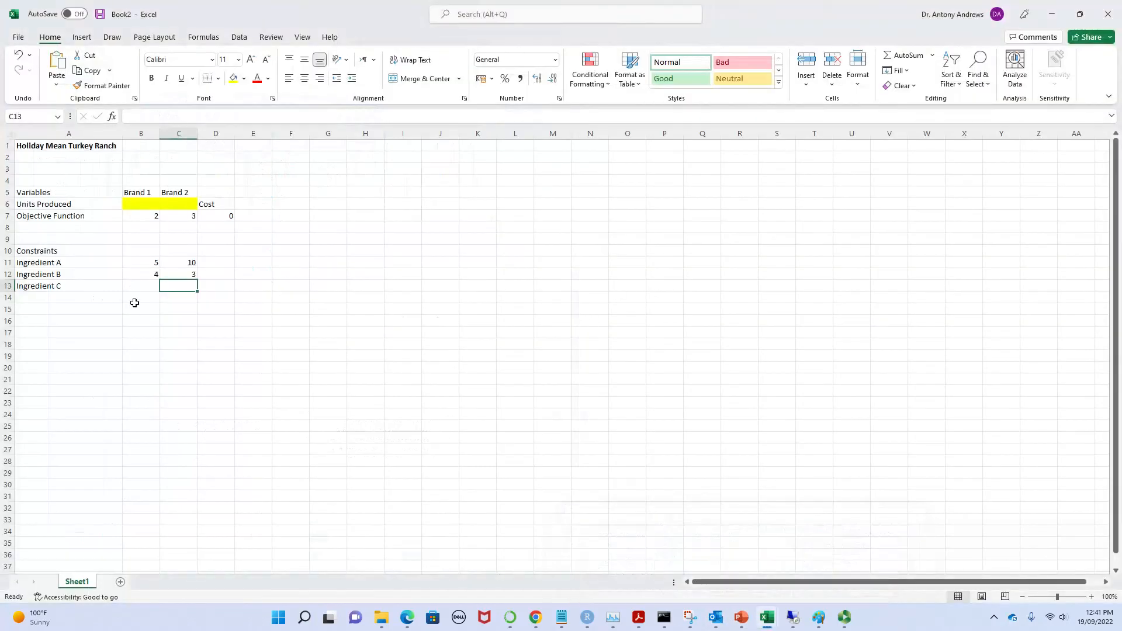
{"action": "left_click", "coordinate": [151, 284]}
{"action": "type", "text": "0.5"}
{"action": "key", "text": "Tab"}
{"action": "type", "text": "0"}
{"action": "key", "text": "Return"}
{"action": "left_click", "coordinate": [263, 336]}
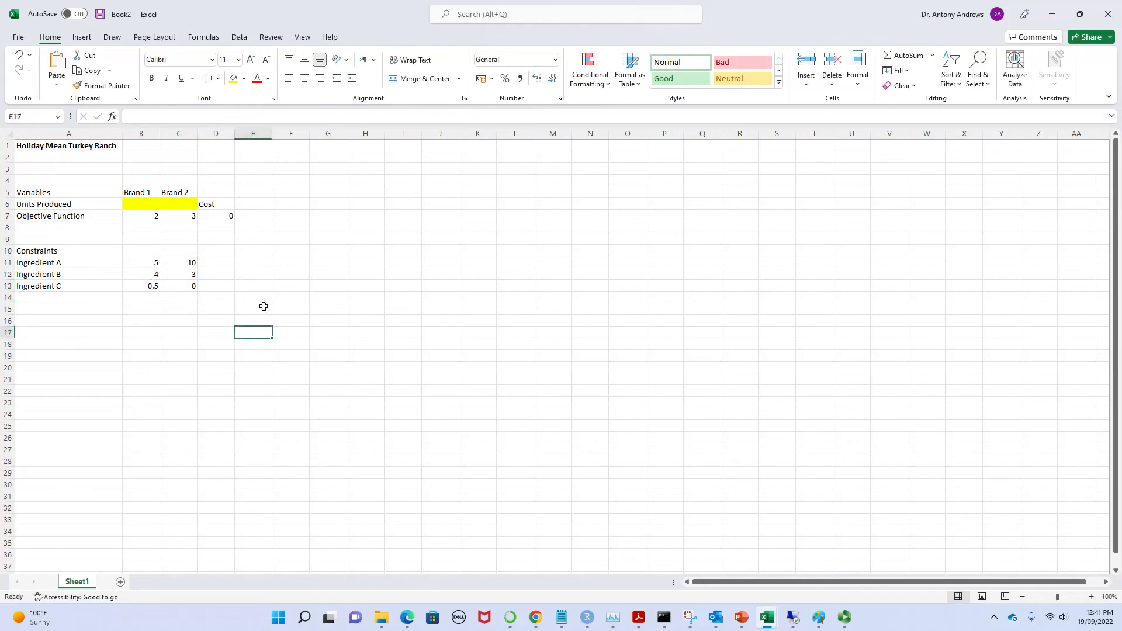
- Enter the column heading "LHS (Min)" in cell D10 of the constraints table
{"action": "left_click", "coordinate": [230, 251]}
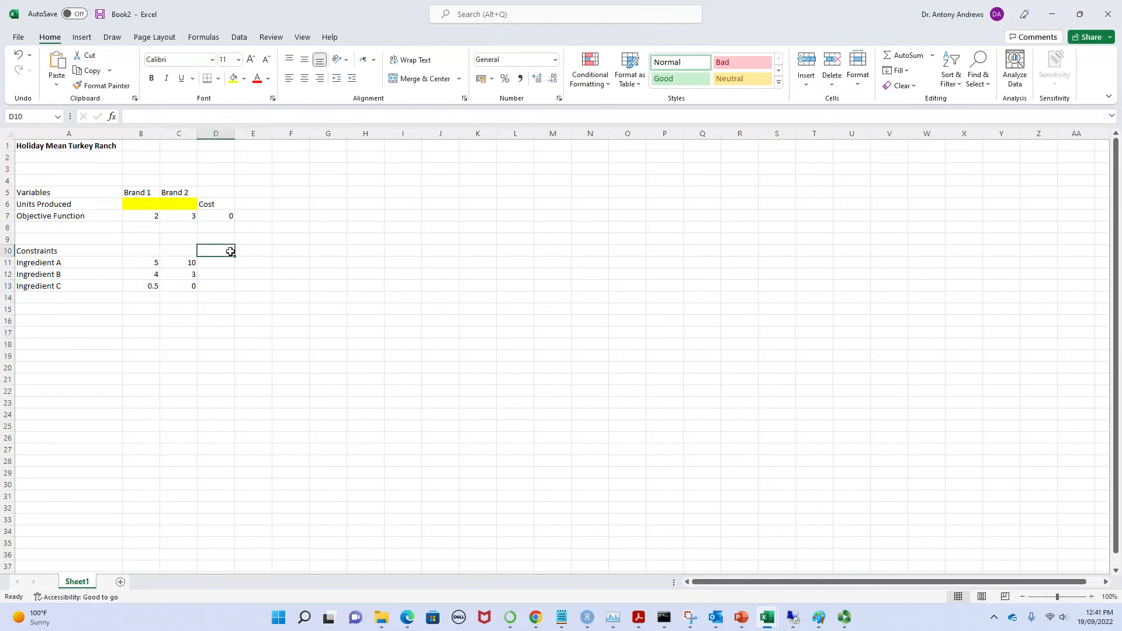
{"action": "type", "text": "LHS"}
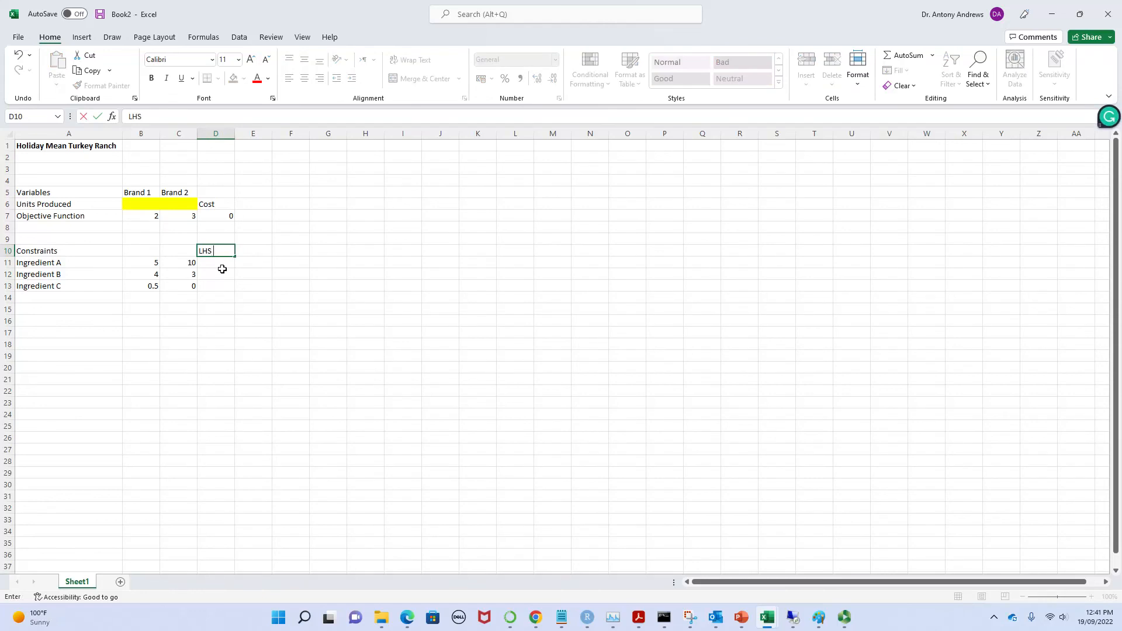
{"action": "left_click", "coordinate": [225, 265]}
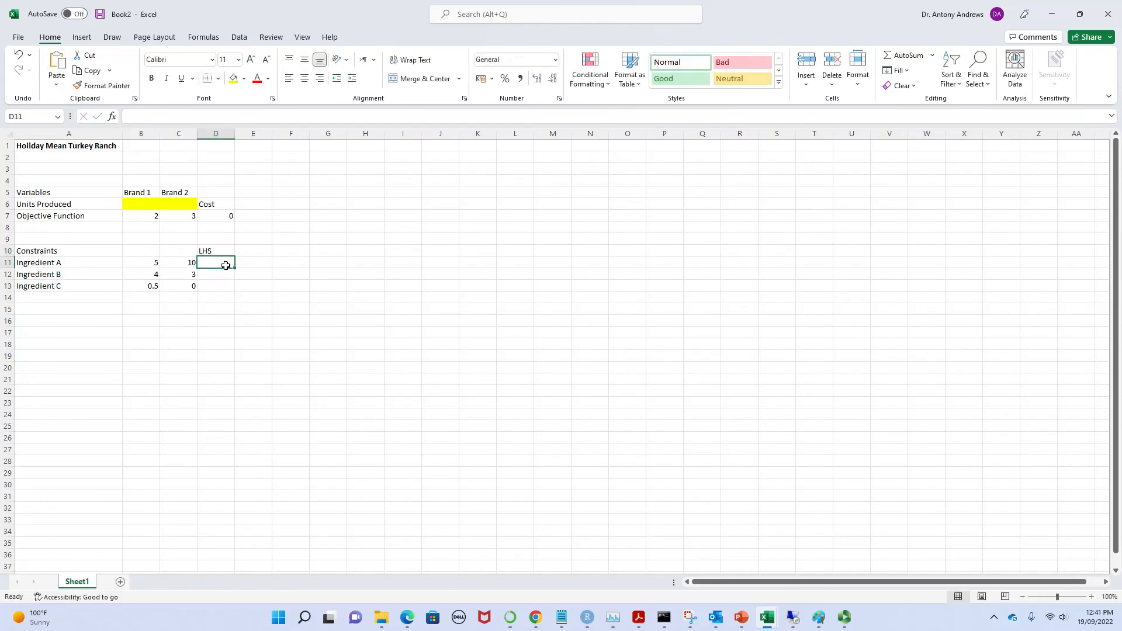
{"action": "mouse_move", "coordinate": [758, 628]}
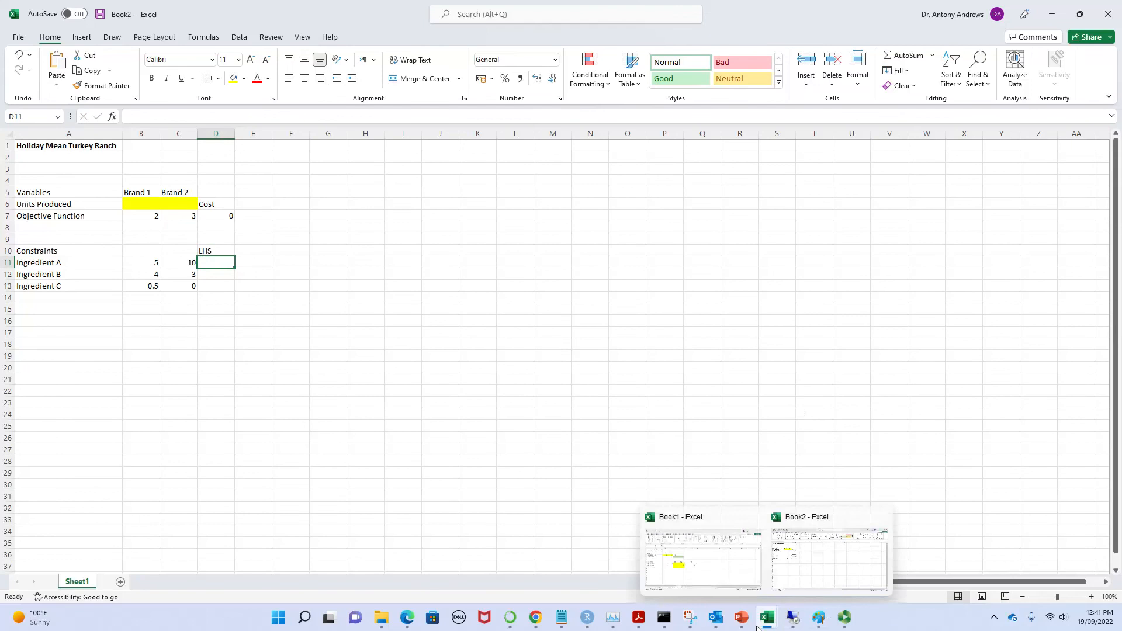
{"action": "double_click", "coordinate": [216, 251]}
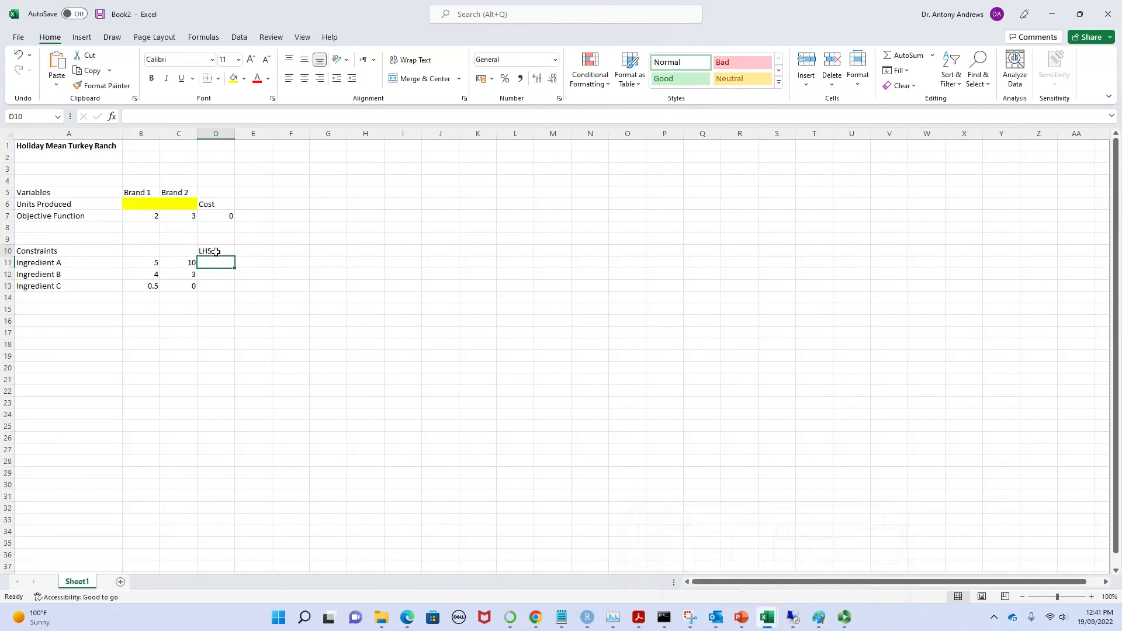
{"action": "type", "text": "(M"}
{"action": "type", "text": "in)"}
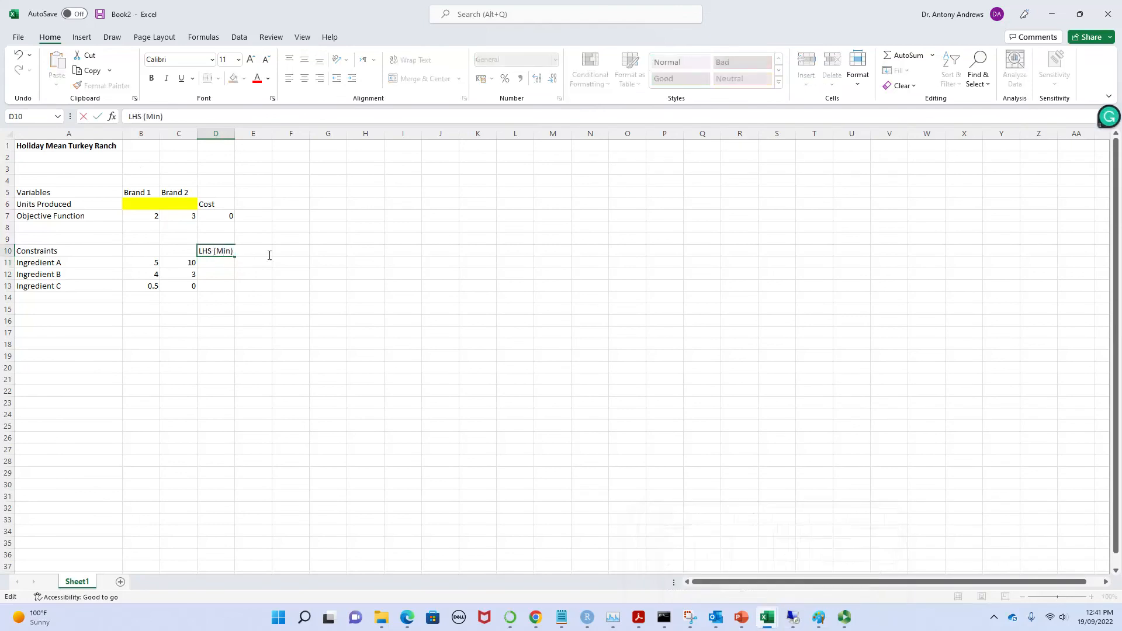
{"action": "left_click", "coordinate": [402, 425]}
{"action": "mouse_move", "coordinate": [748, 621]}
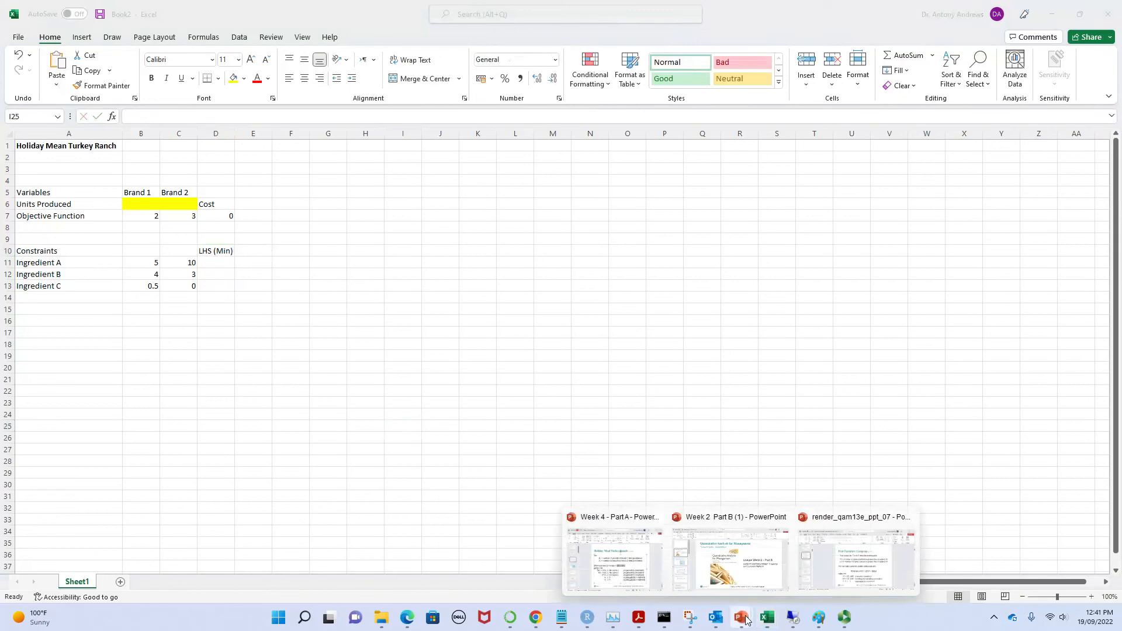
{"action": "left_click", "coordinate": [648, 572]}
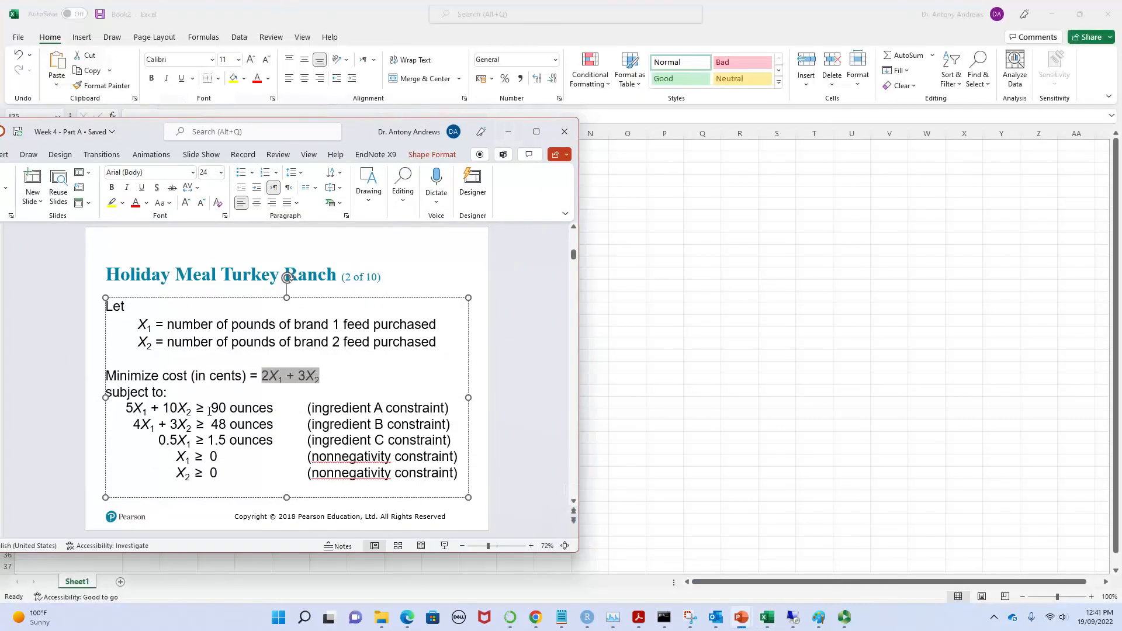
{"action": "left_click_drag", "start_coordinate": [210, 408], "coordinate": [227, 408]}
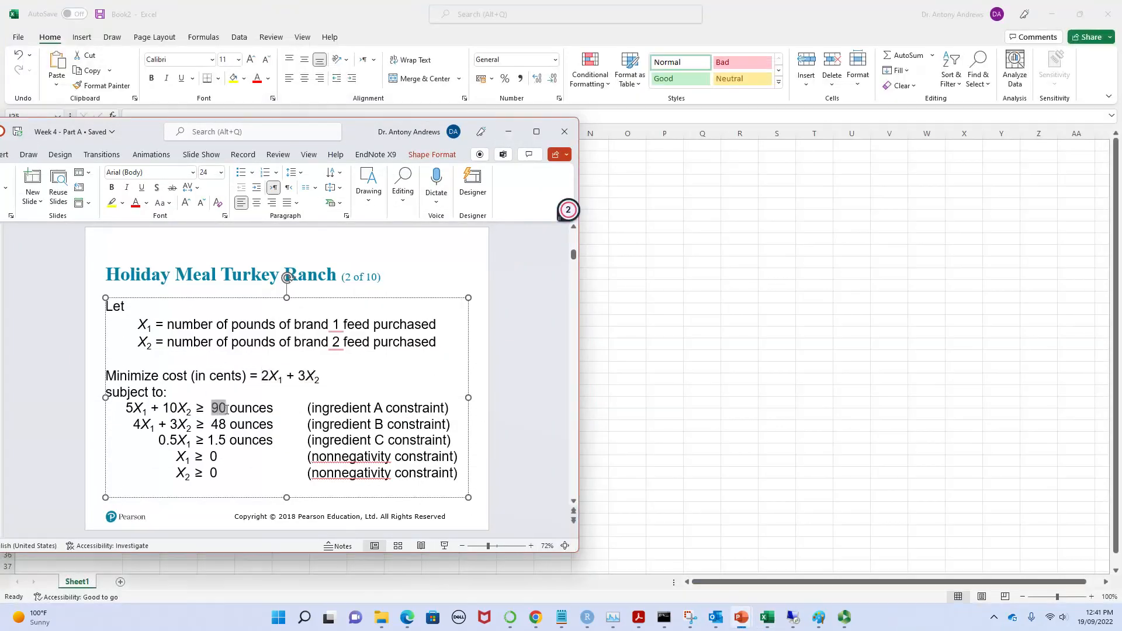
{"action": "left_click", "coordinate": [226, 419]}
{"action": "left_click", "coordinate": [510, 135]}
{"action": "left_click", "coordinate": [225, 266]}
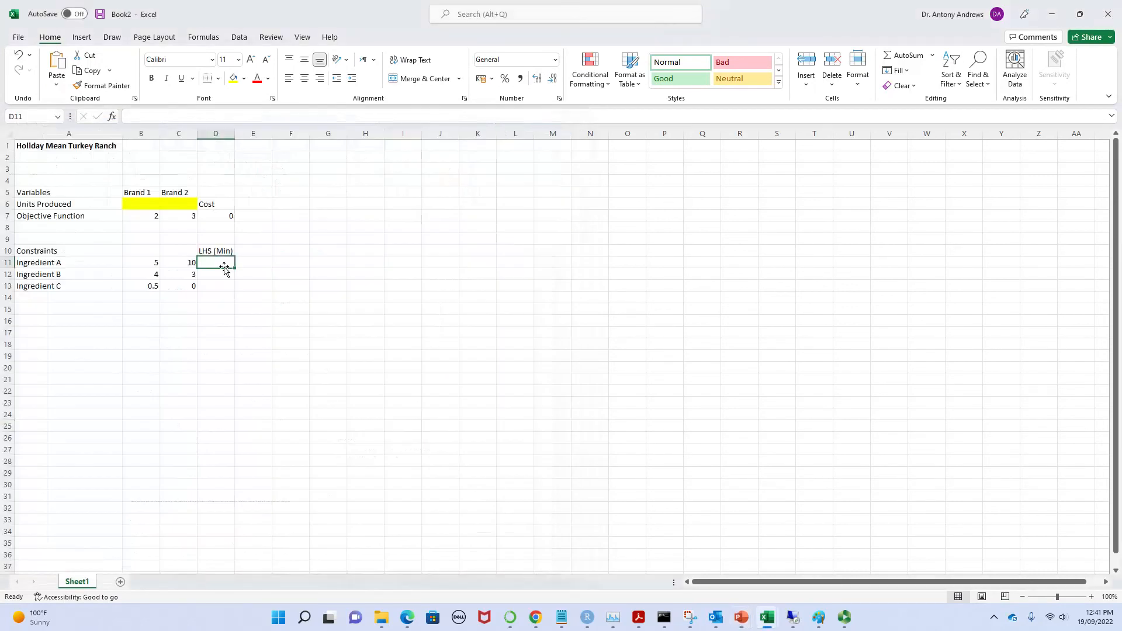
{"action": "type", "text": "90"}
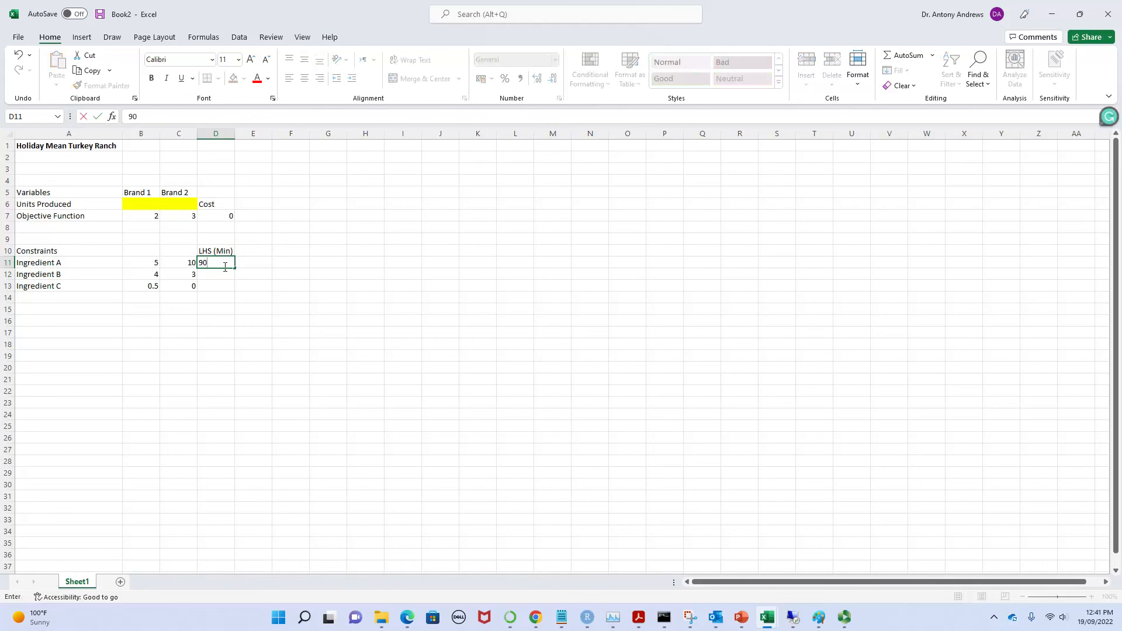
{"action": "key", "text": "Return"}
{"action": "type", "text": "48"}
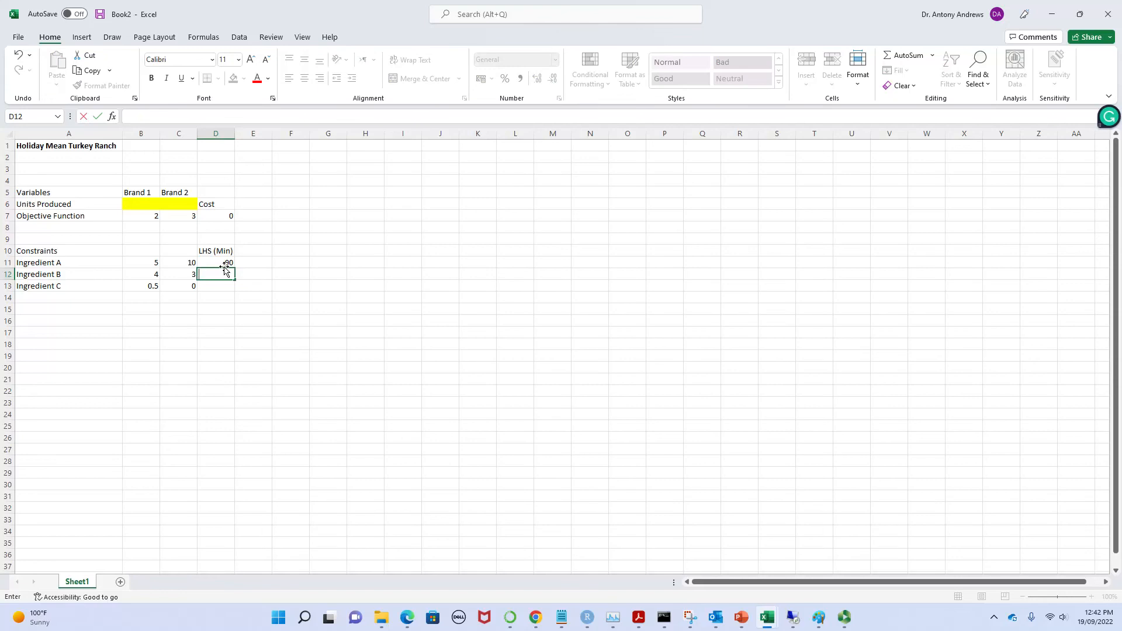
{"action": "left_click", "coordinate": [224, 264]}
{"action": "left_click", "coordinate": [254, 298]}
- Fill the empty LHS cells D11:D13 with yellow
{"action": "left_click", "coordinate": [228, 263]}
{"action": "left_click_drag", "start_coordinate": [228, 263], "coordinate": [227, 286]}
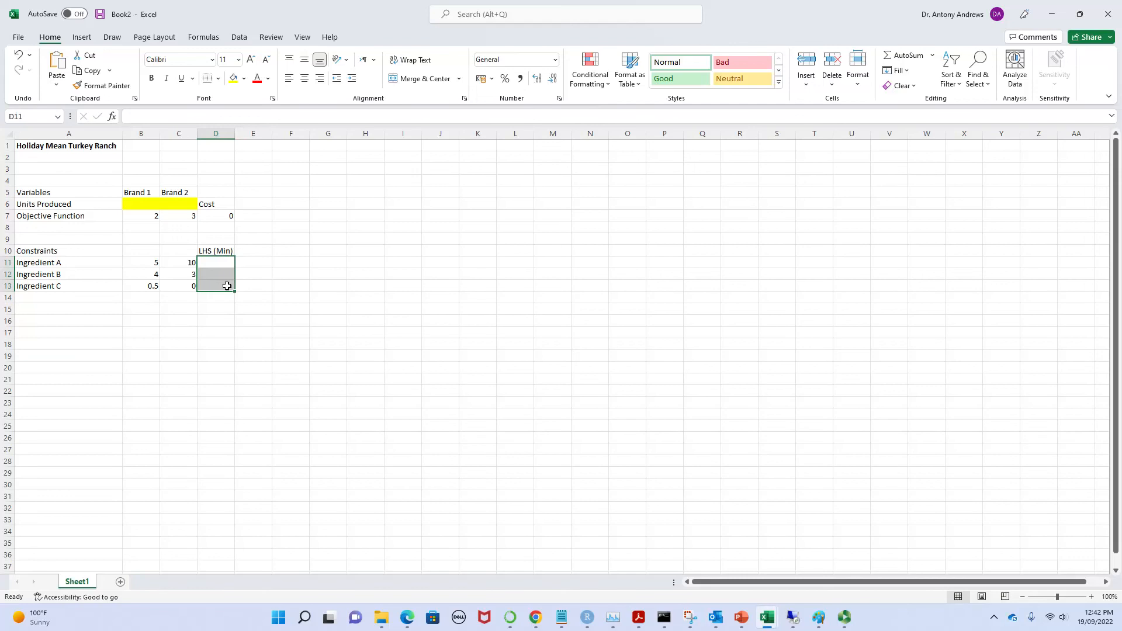
{"action": "left_click", "coordinate": [234, 78]}
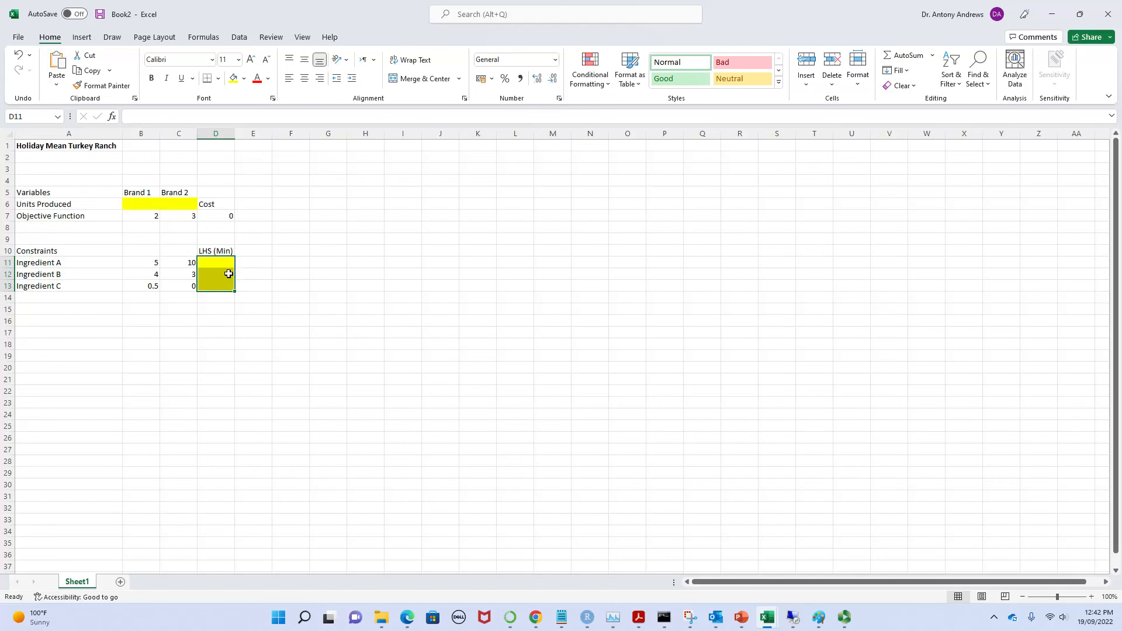
{"action": "left_click", "coordinate": [301, 416]}
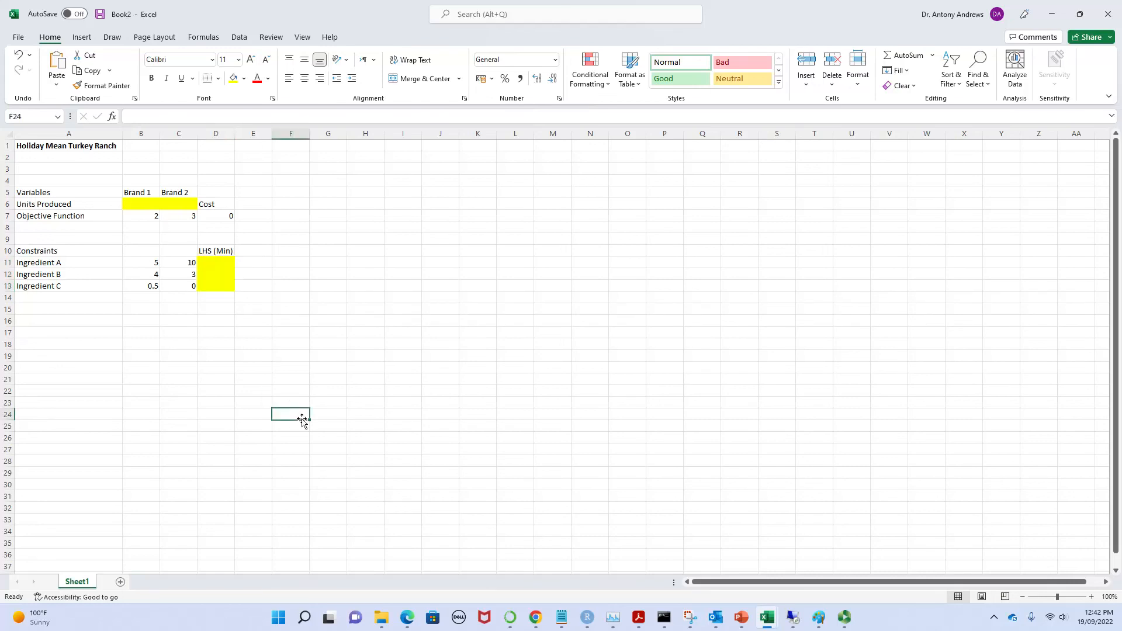
- Review the cost formula in D7 and enter =SUMPRODUCT(B6:C6,B11:C11) in D11 as the Ingredient A left-hand side
{"action": "double_click", "coordinate": [223, 215]}
{"action": "key", "text": "Return"}
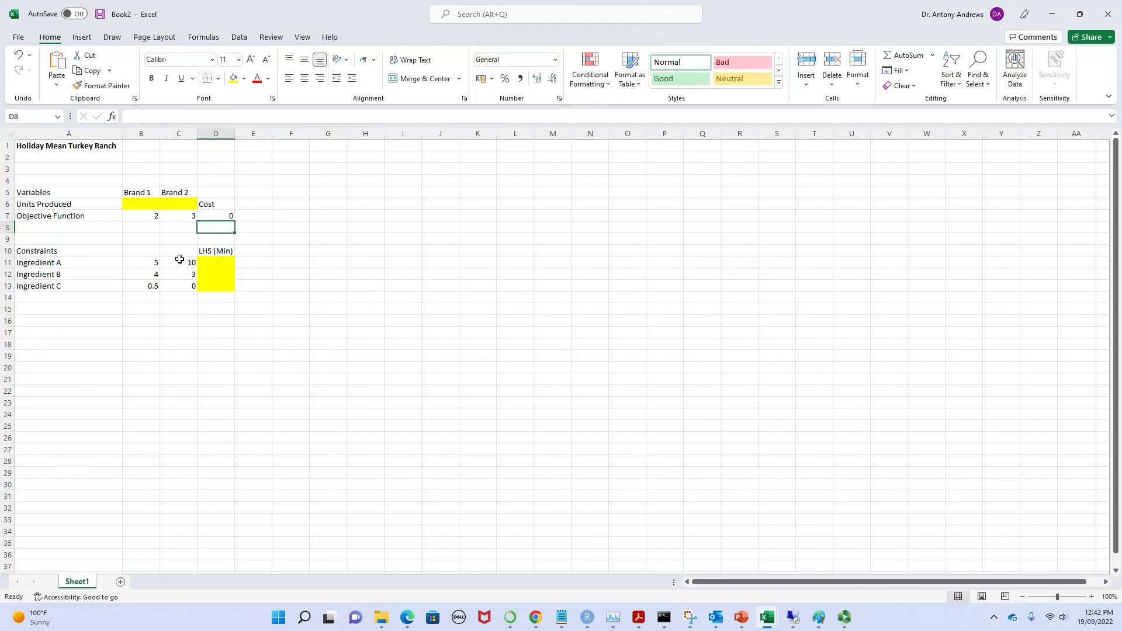
{"action": "left_click", "coordinate": [217, 253]}
{"action": "left_click", "coordinate": [220, 264]}
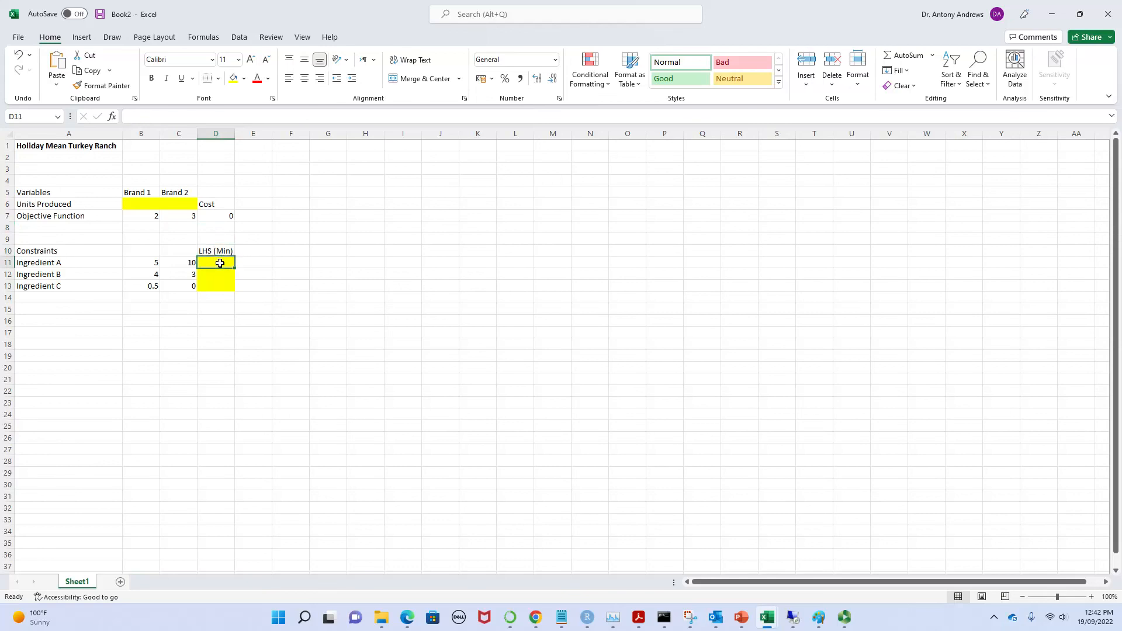
{"action": "type", "text": "=sum"}
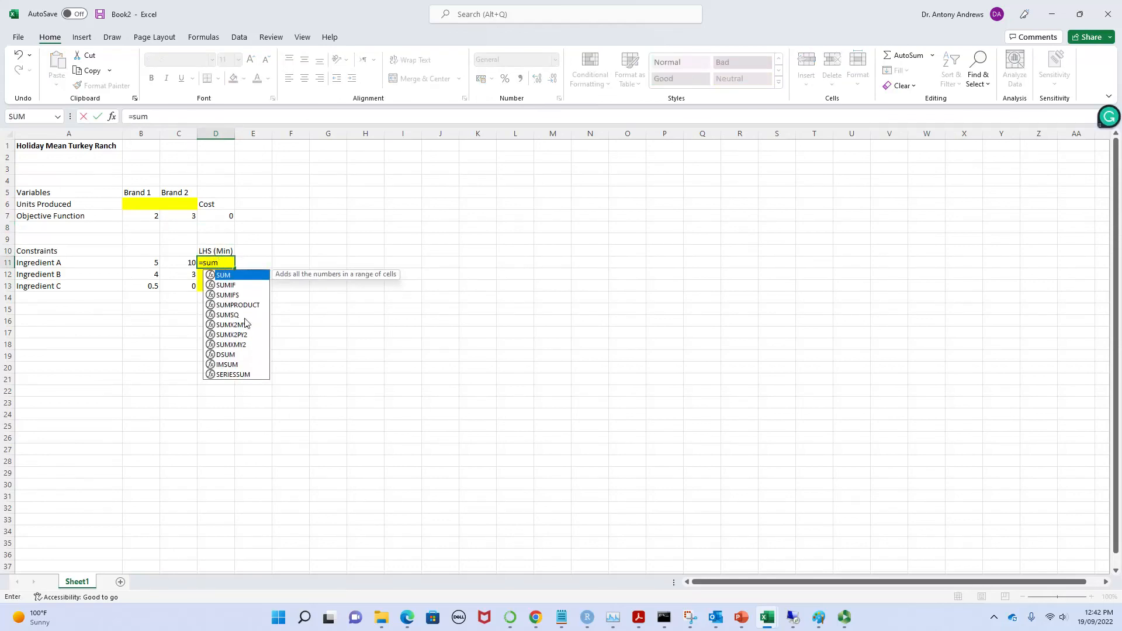
{"action": "double_click", "coordinate": [244, 306]}
{"action": "left_click_drag", "start_coordinate": [142, 204], "coordinate": [169, 204]}
{"action": "type", "text": ","}
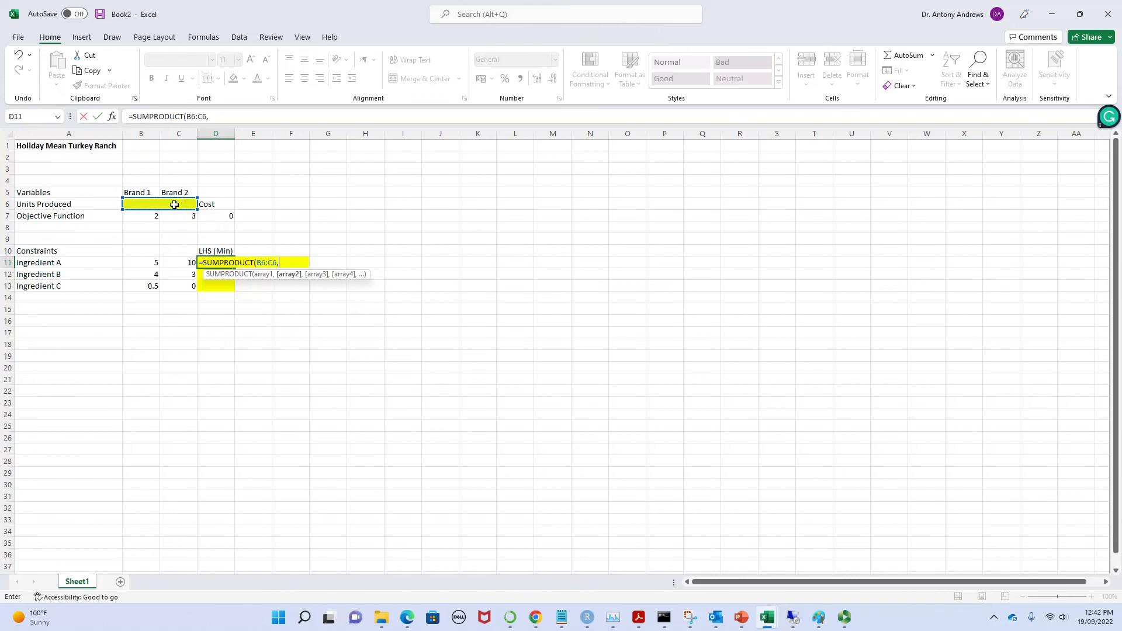
{"action": "left_click_drag", "start_coordinate": [156, 263], "coordinate": [173, 264]}
{"action": "type", "text": ")"}
{"action": "key", "text": "Return"}
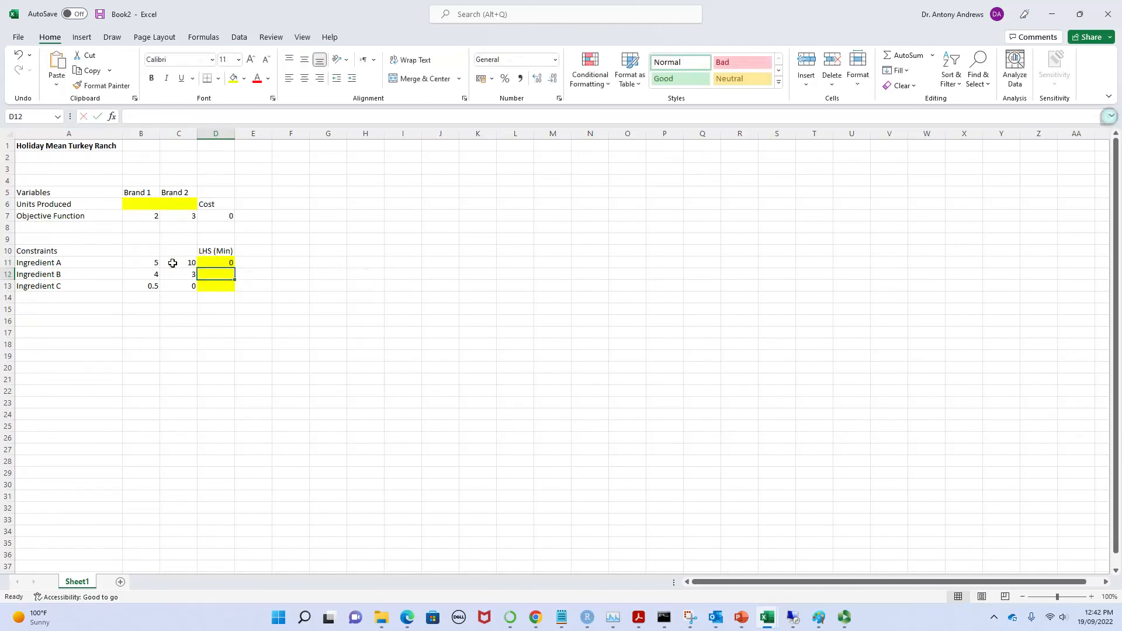
{"action": "left_click", "coordinate": [232, 259]}
{"action": "left_click", "coordinate": [229, 273]}
{"action": "left_click", "coordinate": [213, 261]}
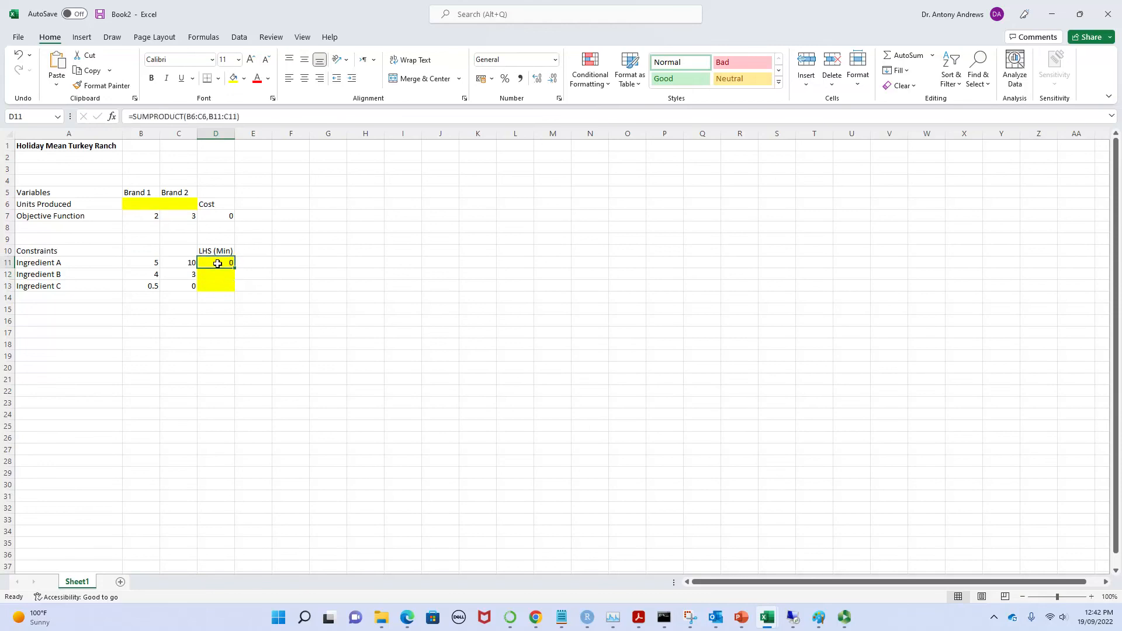
{"action": "left_click", "coordinate": [250, 343]}
{"action": "left_click", "coordinate": [230, 264]}
{"action": "left_click", "coordinate": [232, 332]}
- Make the Units Produced range absolute in the D11 formula, giving =SUMPRODUCT($B$6:$C$6,B11:C11)
{"action": "left_click", "coordinate": [225, 264]}
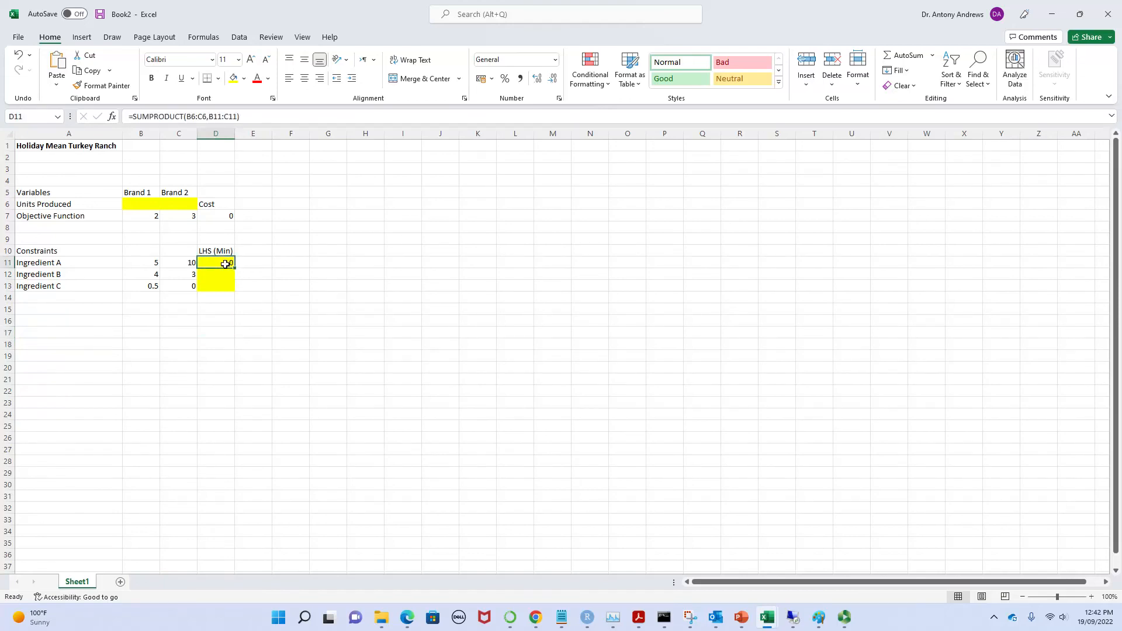
{"action": "left_click", "coordinate": [187, 122]}
{"action": "type", "text": "$"}
{"action": "left_click", "coordinate": [196, 116]}
{"action": "type", "text": "$B"}
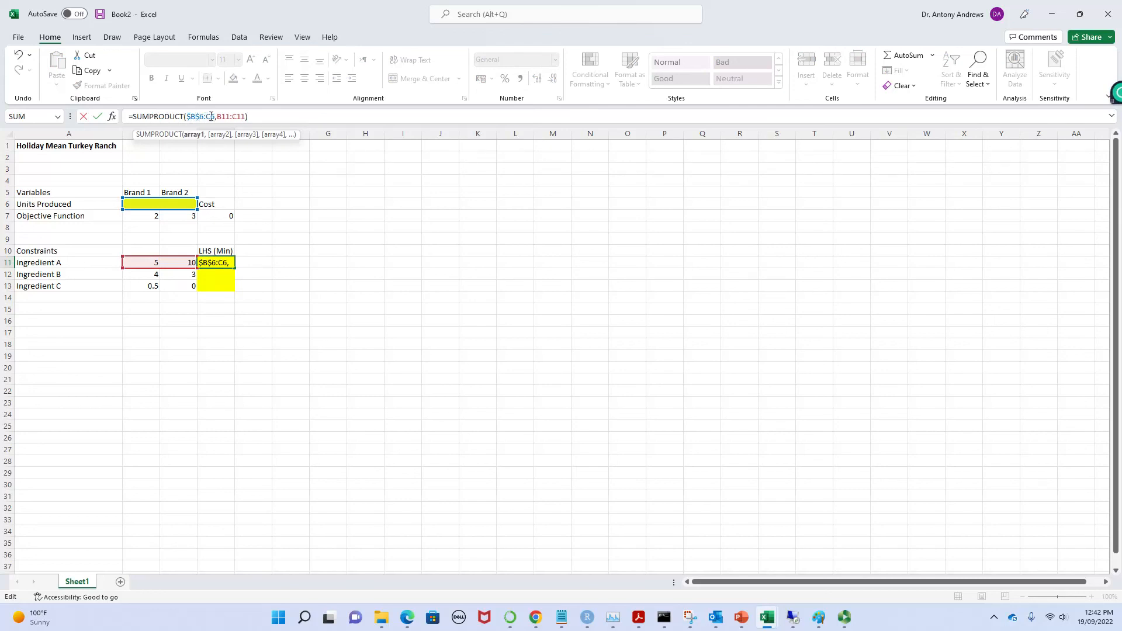
{"action": "type", "text": "$6:C$6$"}
{"action": "key", "text": "Return"}
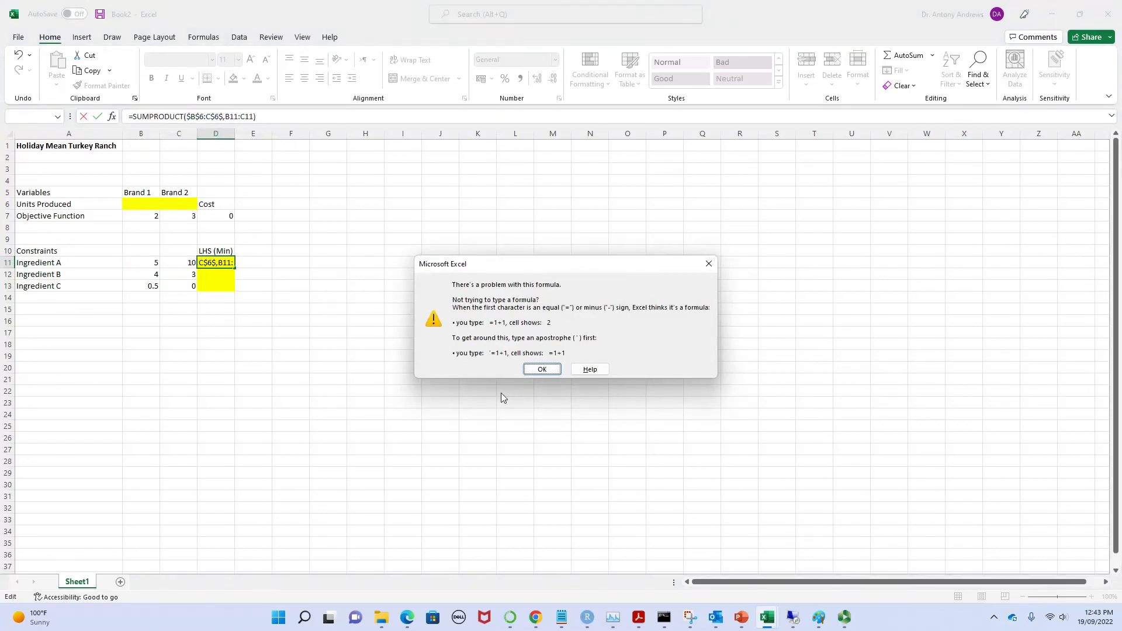
{"action": "left_click", "coordinate": [538, 369]}
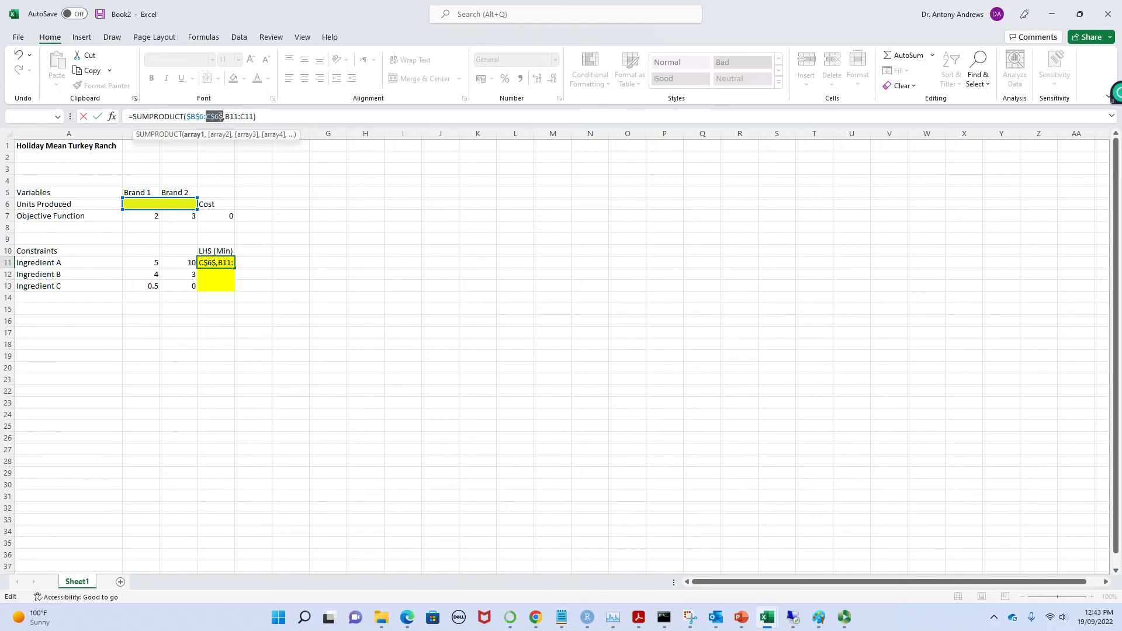
{"action": "left_click", "coordinate": [222, 117]}
{"action": "key", "text": "BackSpace"}
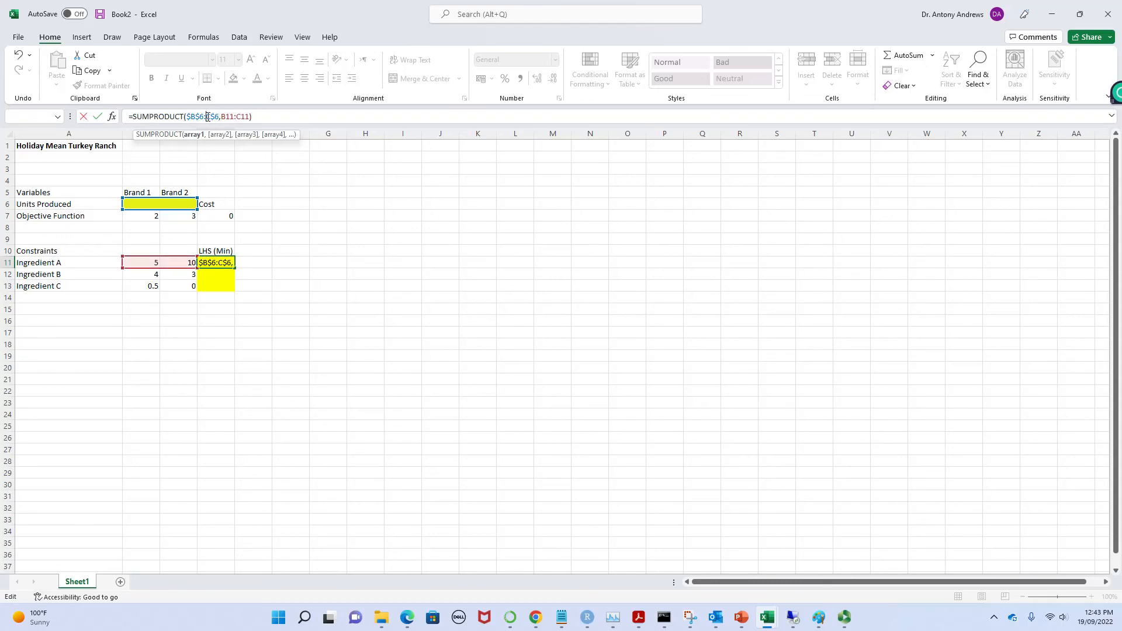
{"action": "key", "text": "Return"}
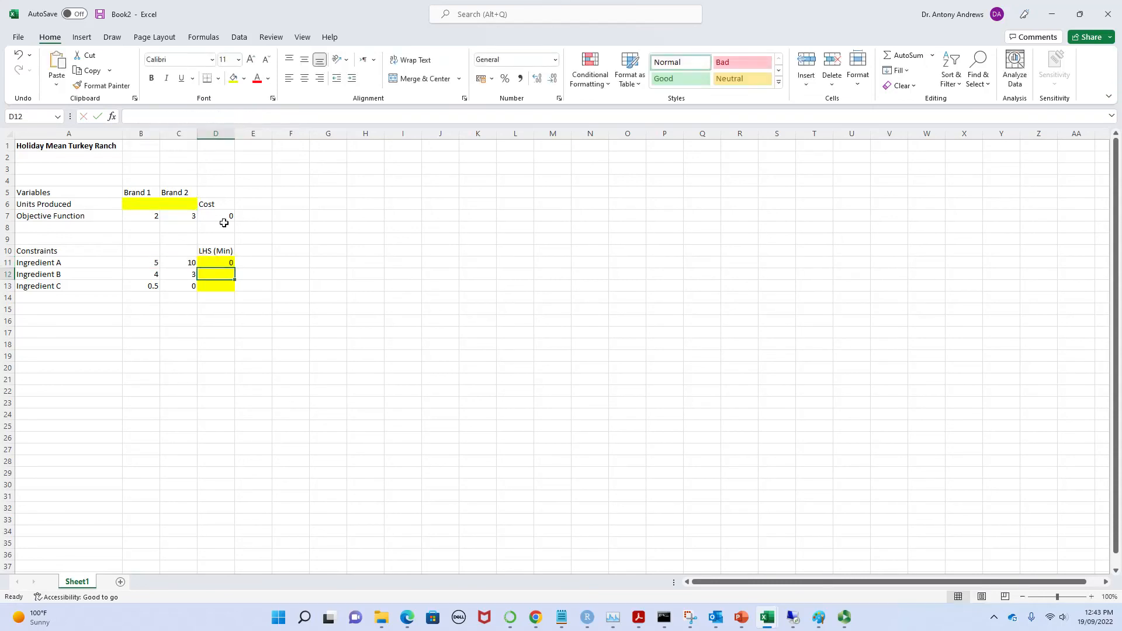
- Copy the absolute-reference formula from D11 down to D13 and check which cells D12 refers to
{"action": "left_click", "coordinate": [224, 263]}
{"action": "left_click_drag", "start_coordinate": [235, 270], "coordinate": [235, 292]}
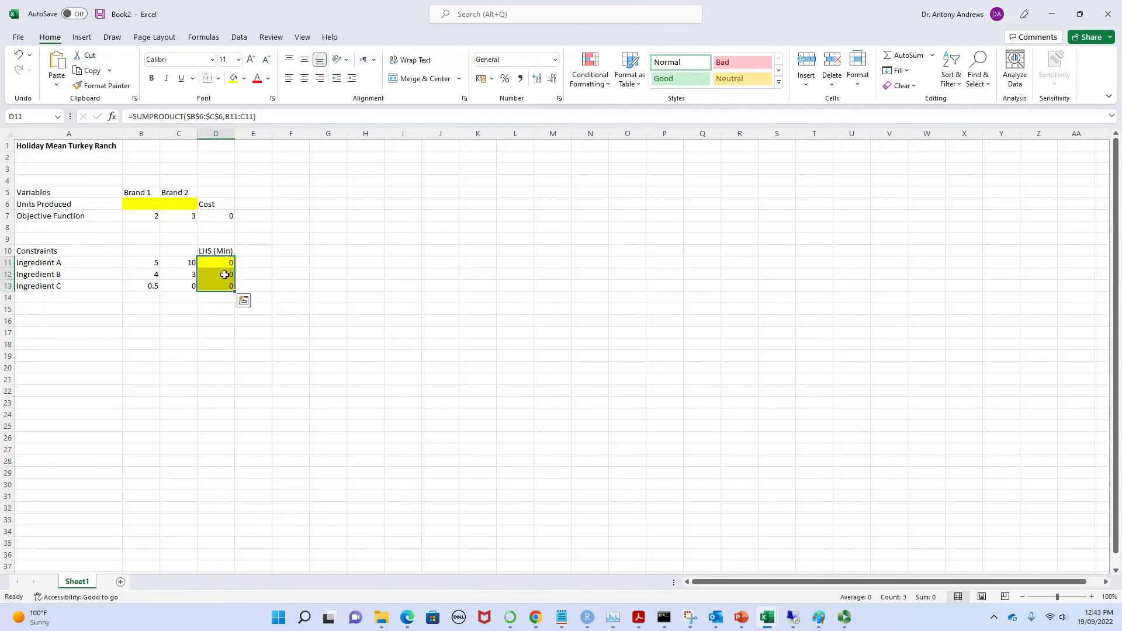
{"action": "double_click", "coordinate": [224, 275]}
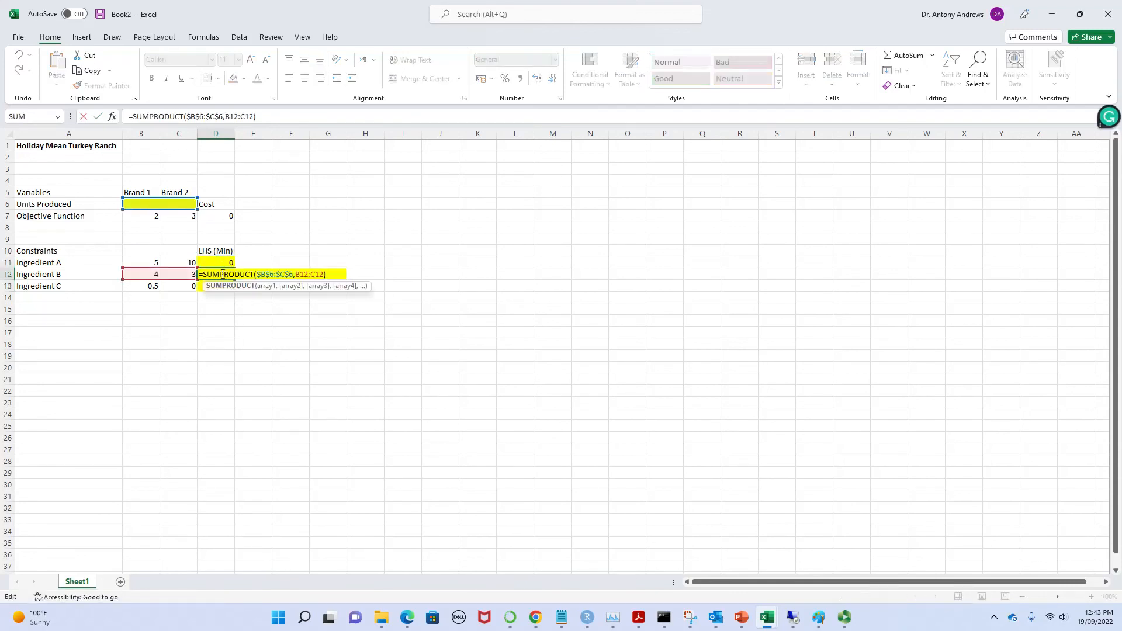
{"action": "key", "text": "Return"}
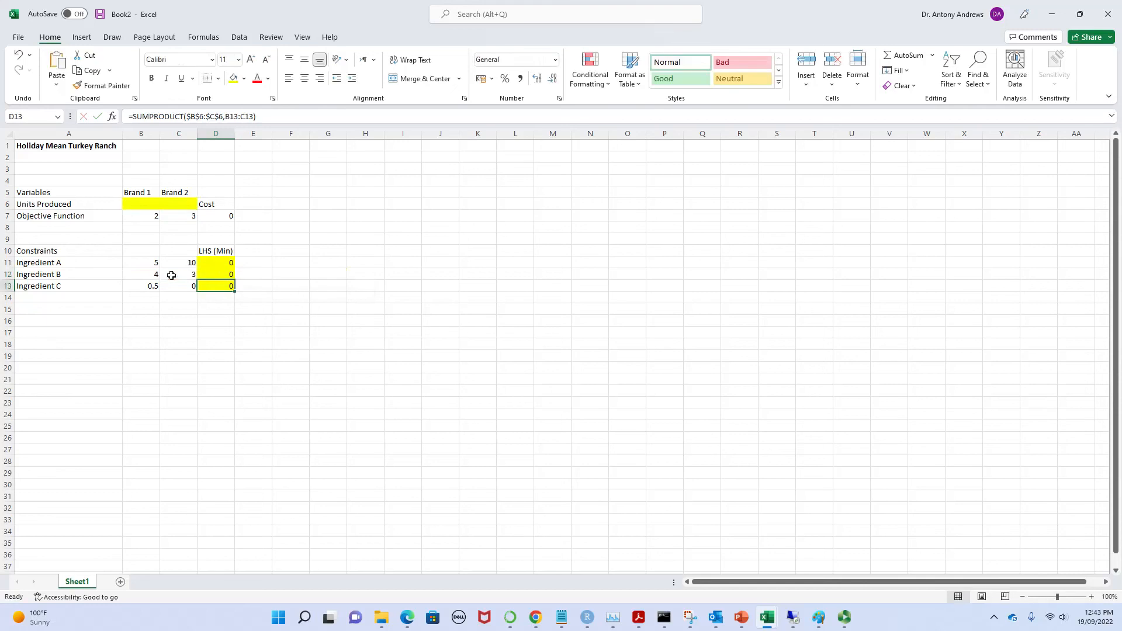
- Strip the absolute references from the Ingredient A formula so that D11 reads =SUMPRODUCT(B6:C6,B11:C11)
{"action": "left_click", "coordinate": [228, 261]}
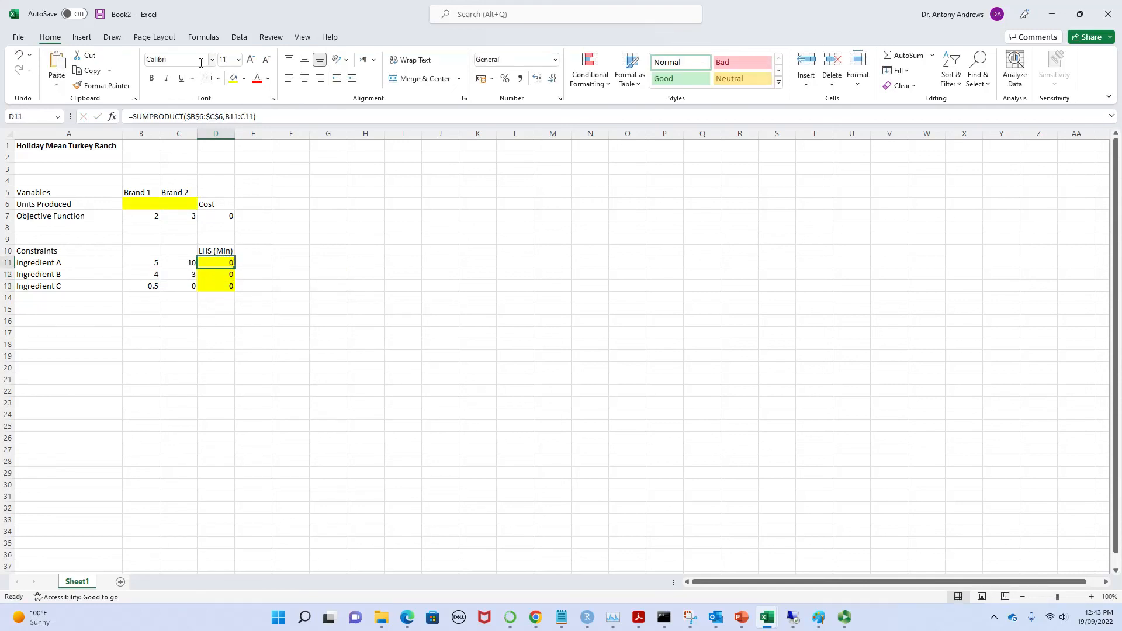
{"action": "left_click", "coordinate": [191, 117]}
{"action": "key", "text": "BackSpace"}
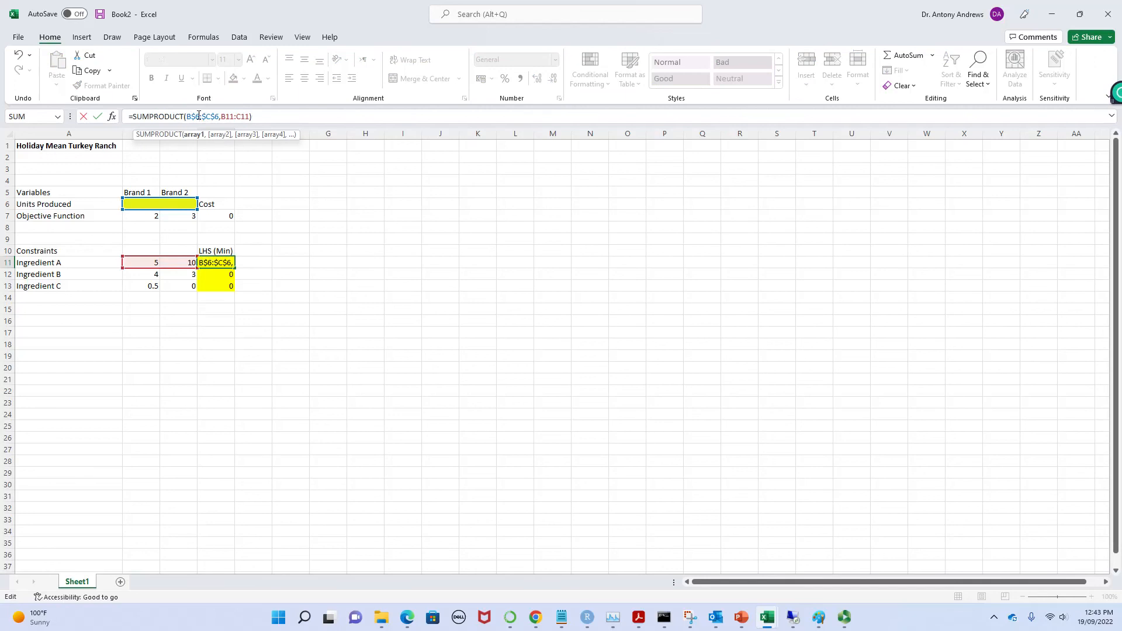
{"action": "key", "text": "Right"}
{"action": "key", "text": "Delete"}
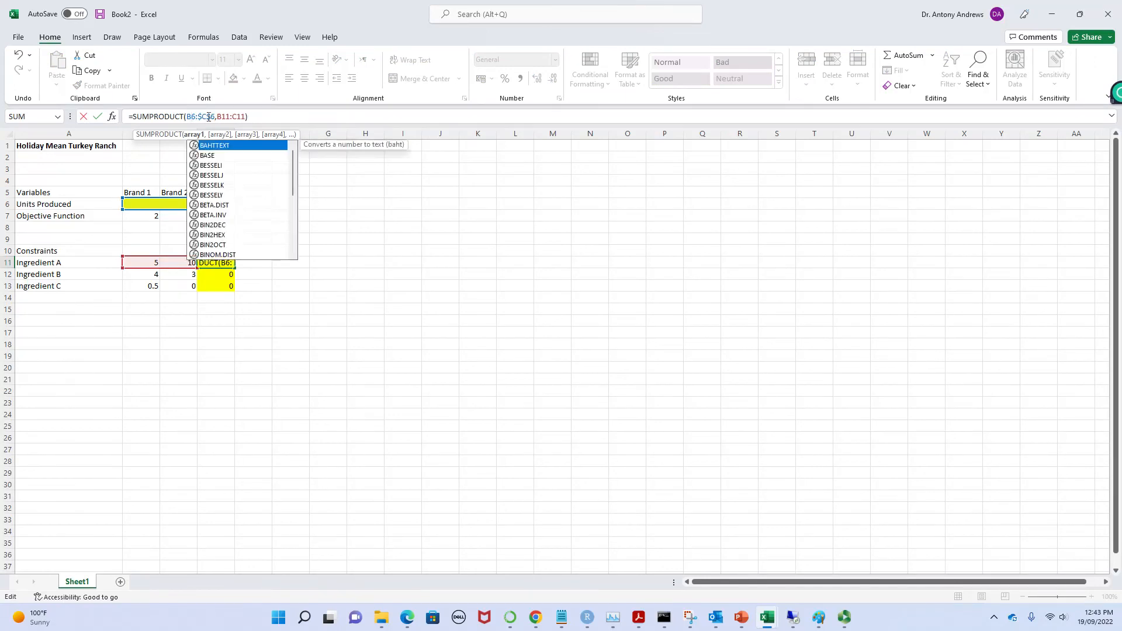
{"action": "key", "text": "Right"}
{"action": "key", "text": "Delete"}
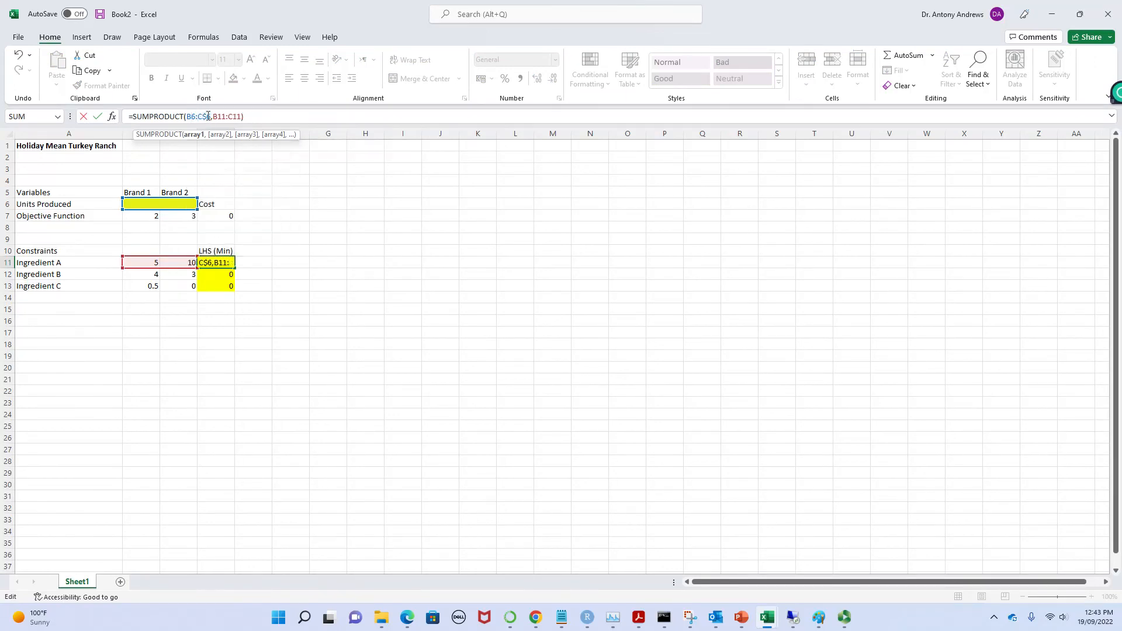
{"action": "key", "text": "Right"}
{"action": "key", "text": "Delete"}
{"action": "key", "text": "Return"}
{"action": "type", "text": "."}
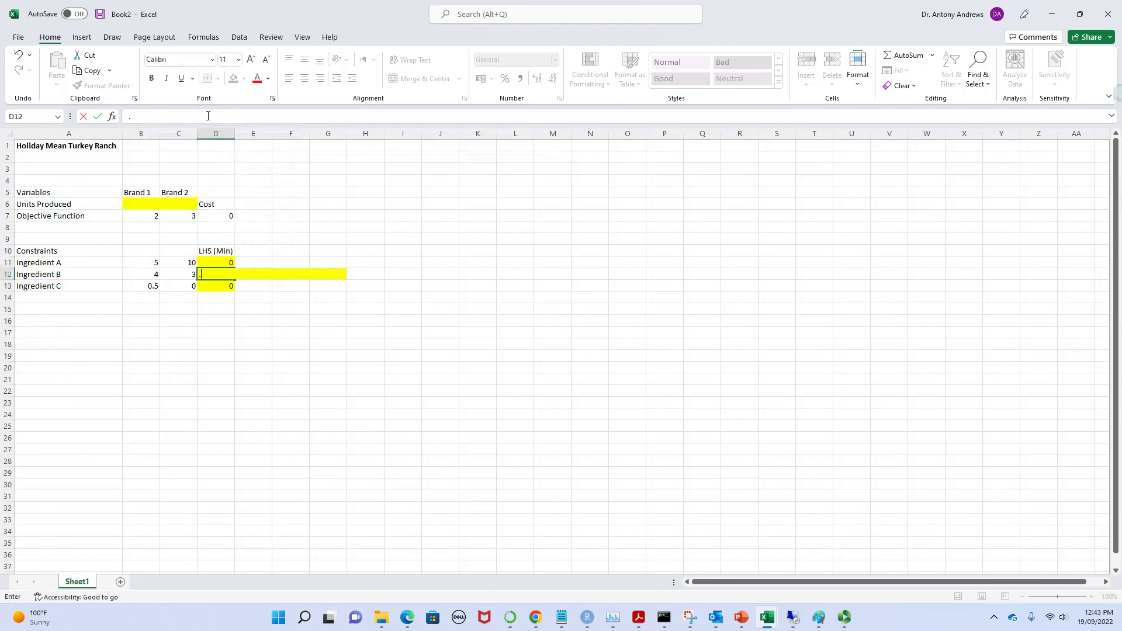
{"action": "key", "text": "Return"}
- Fill the relative-reference formula from D11 down to D13 and compare the cells that D11 and D12 refer to
{"action": "left_click", "coordinate": [225, 262]}
{"action": "left_click_drag", "start_coordinate": [234, 268], "coordinate": [234, 287]}
{"action": "left_click", "coordinate": [287, 354]}
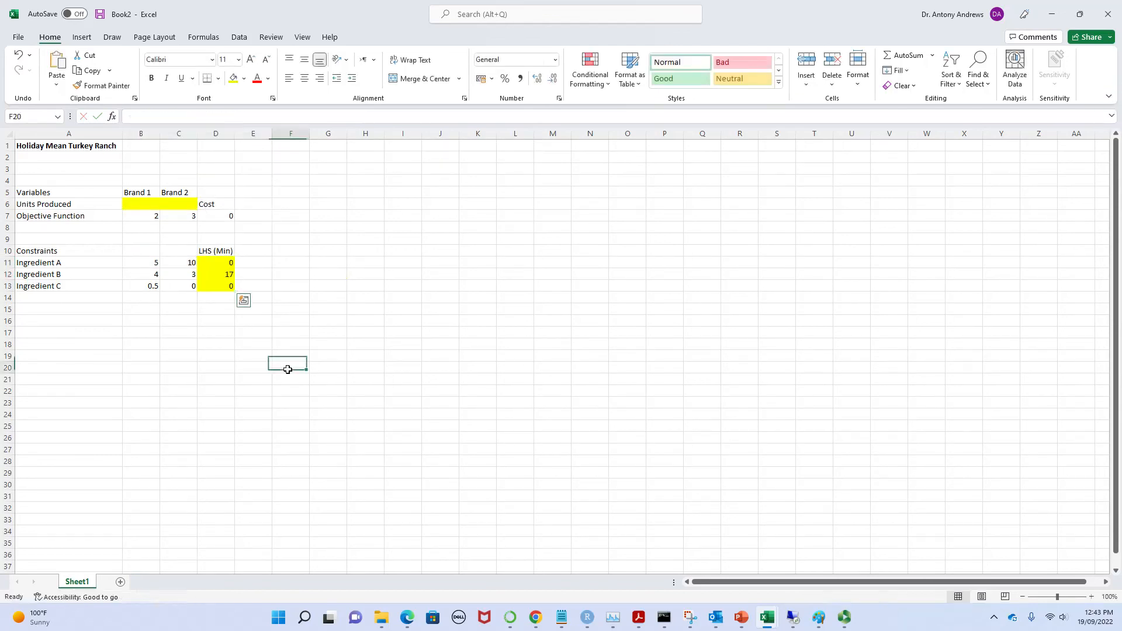
{"action": "double_click", "coordinate": [229, 262]}
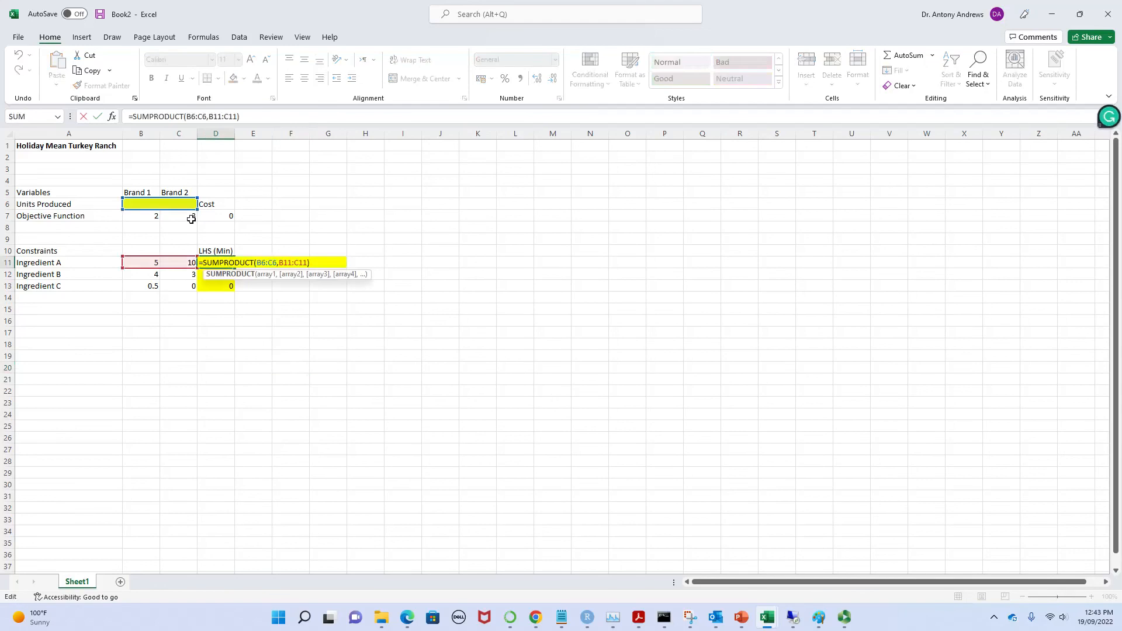
{"action": "key", "text": "Return"}
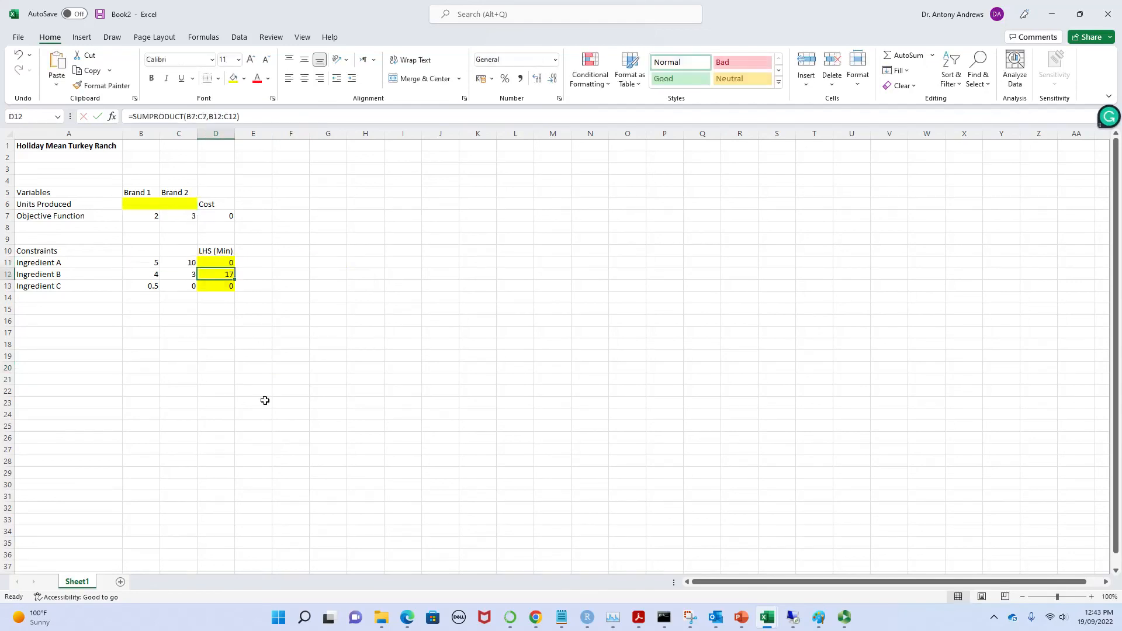
{"action": "double_click", "coordinate": [230, 272]}
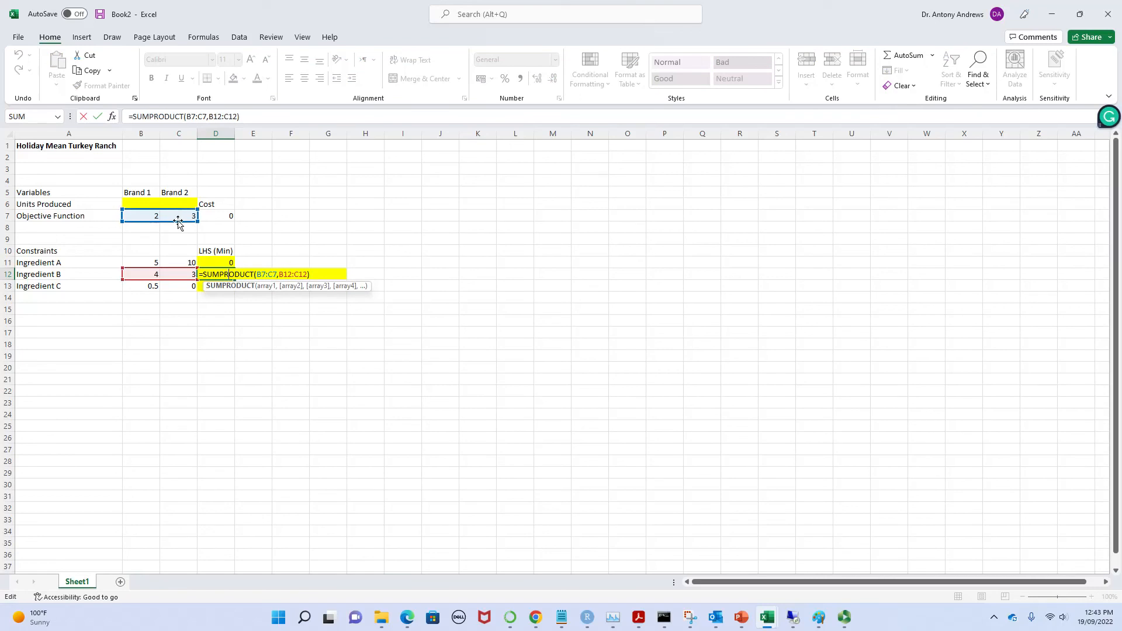
{"action": "key", "text": "Return"}
- Make the first range absolute in the Ingredient B formula, giving =SUMPRODUCT($B$7:$C$7,B12:C12) in D12
{"action": "left_click", "coordinate": [227, 272]}
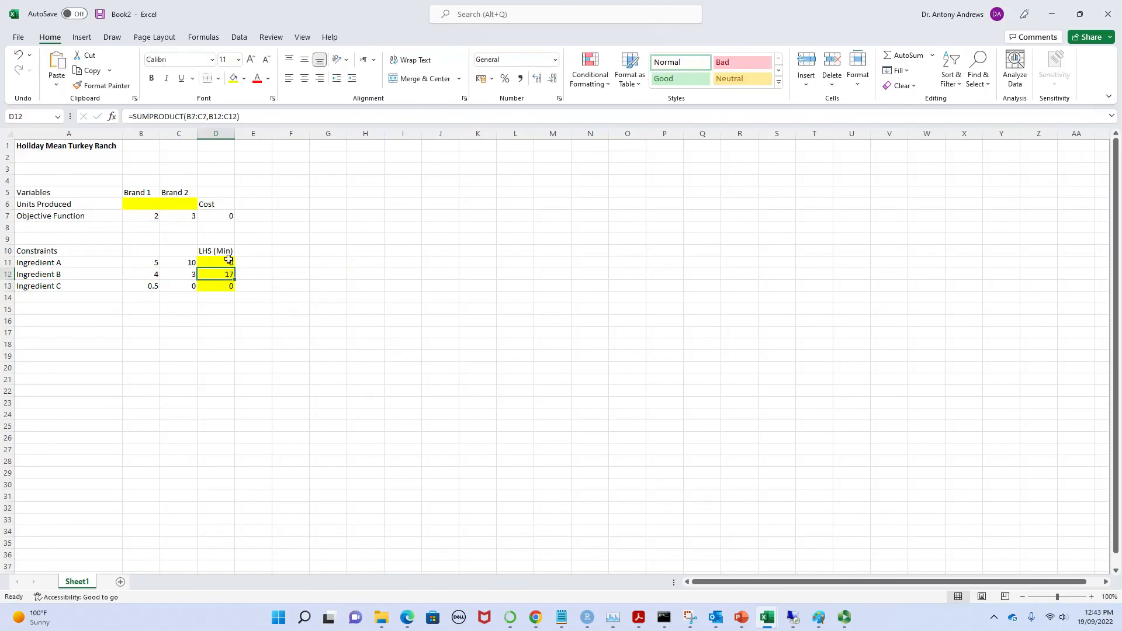
{"action": "left_click", "coordinate": [186, 116]}
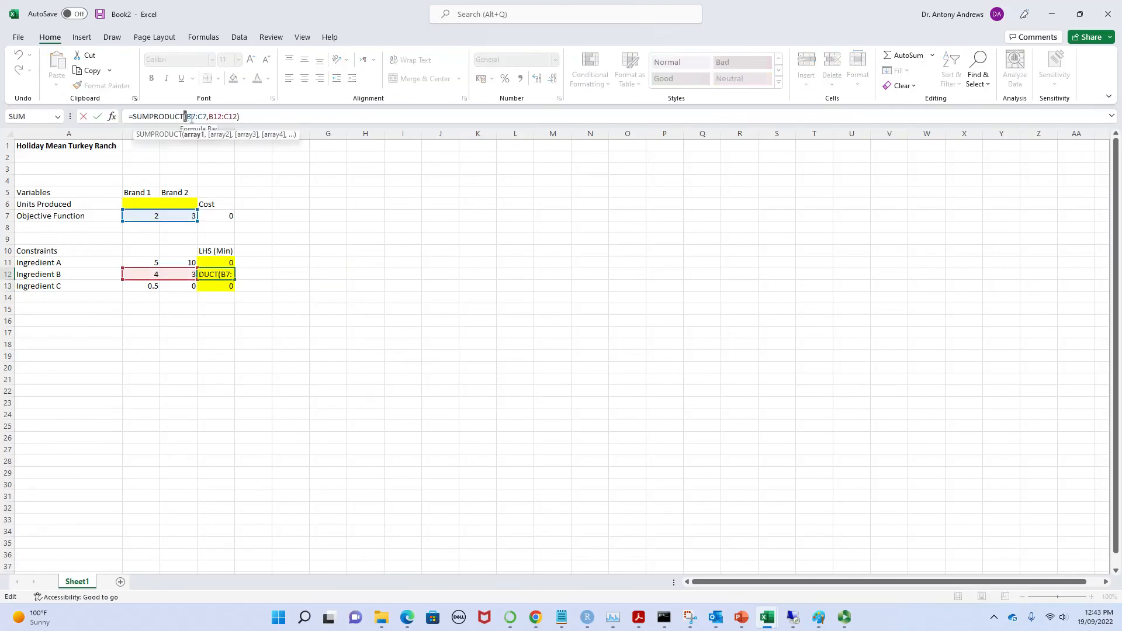
{"action": "type", "text": "$"}
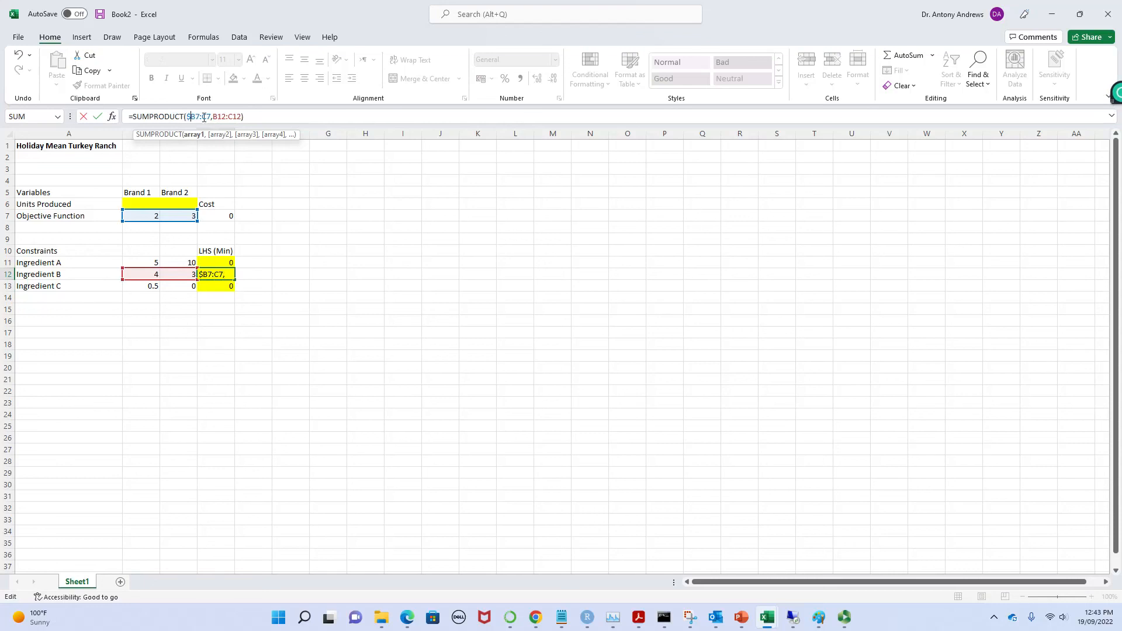
{"action": "left_click", "coordinate": [196, 116]}
{"action": "type", "text": "$B$7:$C$"}
{"action": "key", "text": "Return"}
{"action": "left_click", "coordinate": [227, 271]}
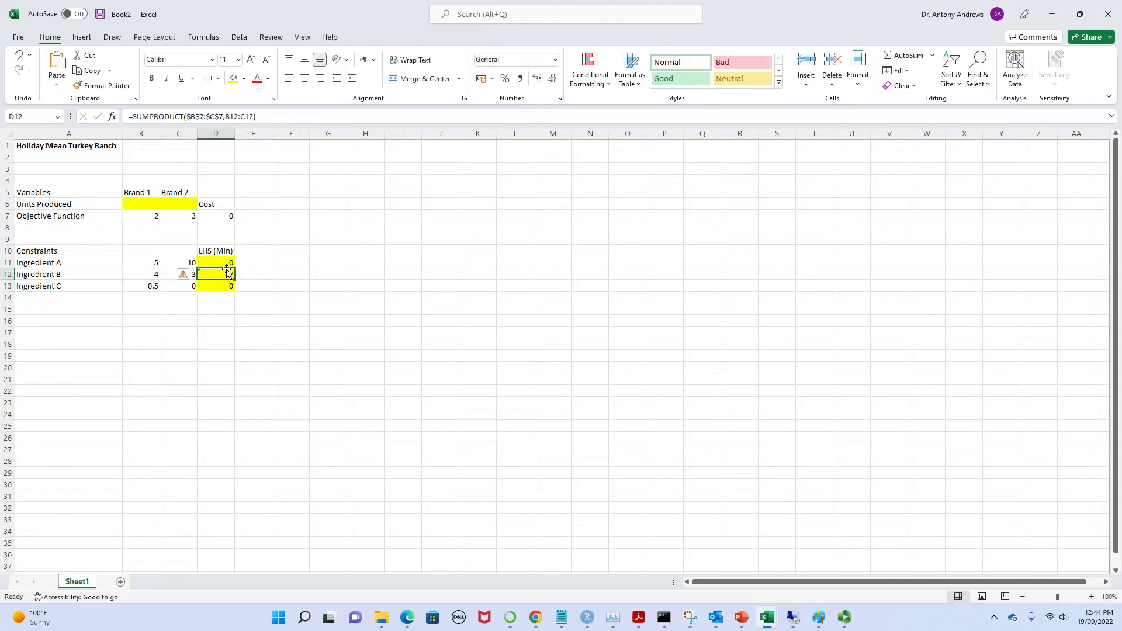
- Lock the Units Produced range in the Ingredient A formula so that D11 reads =SUMPRODUCT($B$6:$C$6,B11:C11)
{"action": "left_click", "coordinate": [228, 263]}
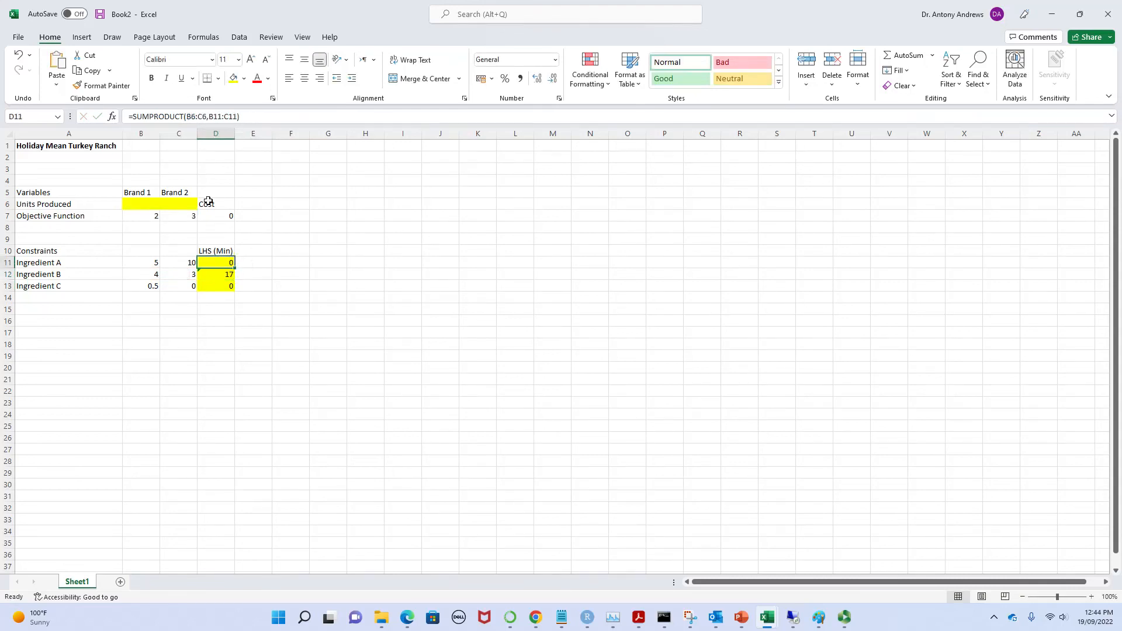
{"action": "left_click", "coordinate": [187, 117]}
{"action": "type", "text": "$B"}
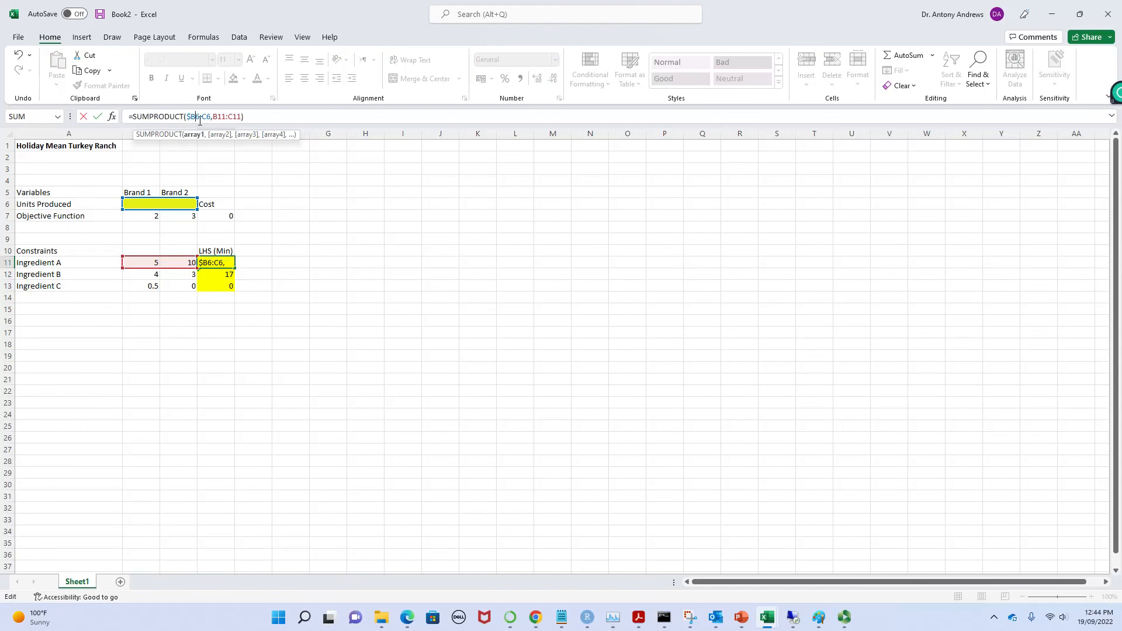
{"action": "type", "text": "$7:"}
{"action": "type", "text": "$C"}
{"action": "type", "text": "$"}
{"action": "key", "text": "Return"}
- Fill the locked D11 formula down to D12:D13 for Ingredients B and C and check its cell references
{"action": "left_click", "coordinate": [229, 262]}
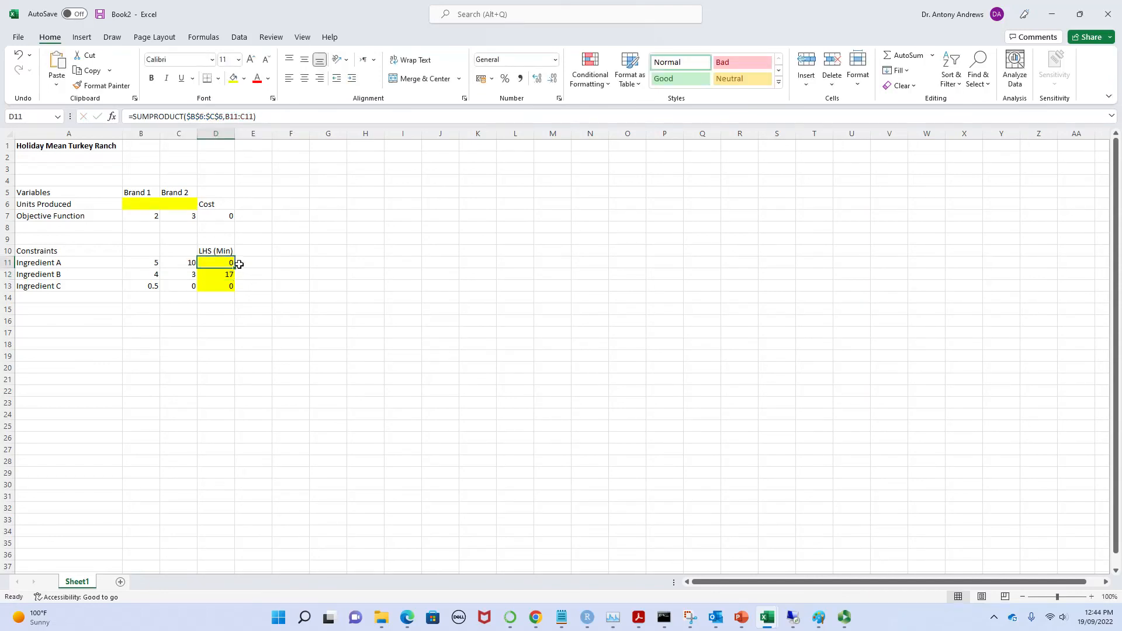
{"action": "left_click_drag", "start_coordinate": [234, 268], "coordinate": [232, 290]}
{"action": "left_click", "coordinate": [243, 358]}
{"action": "double_click", "coordinate": [227, 266]}
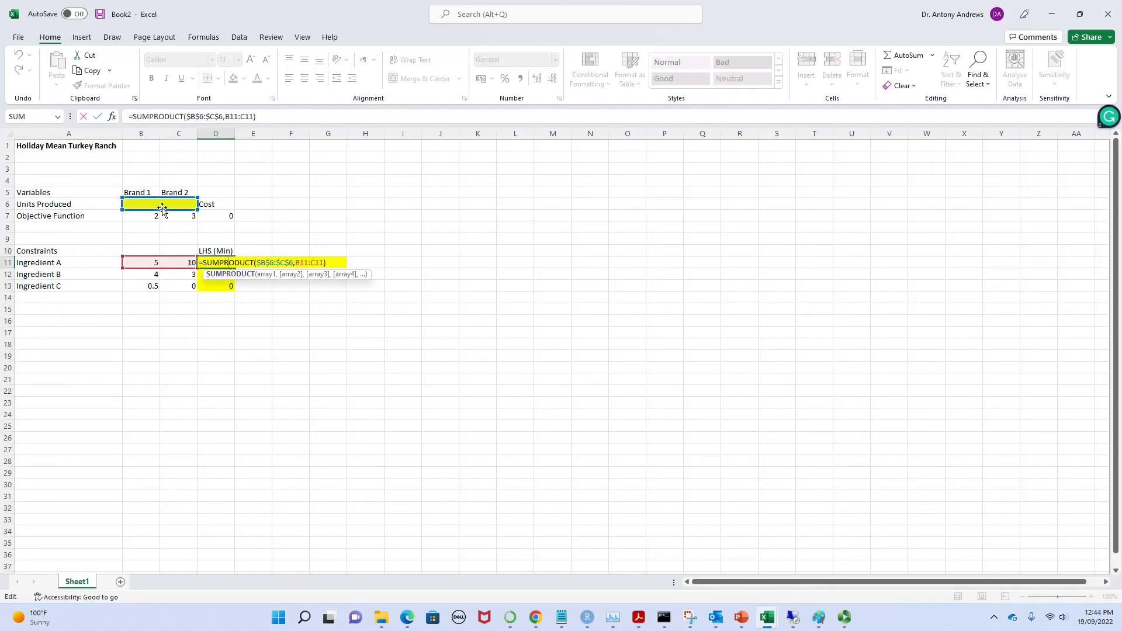
{"action": "key", "text": "Escape"}
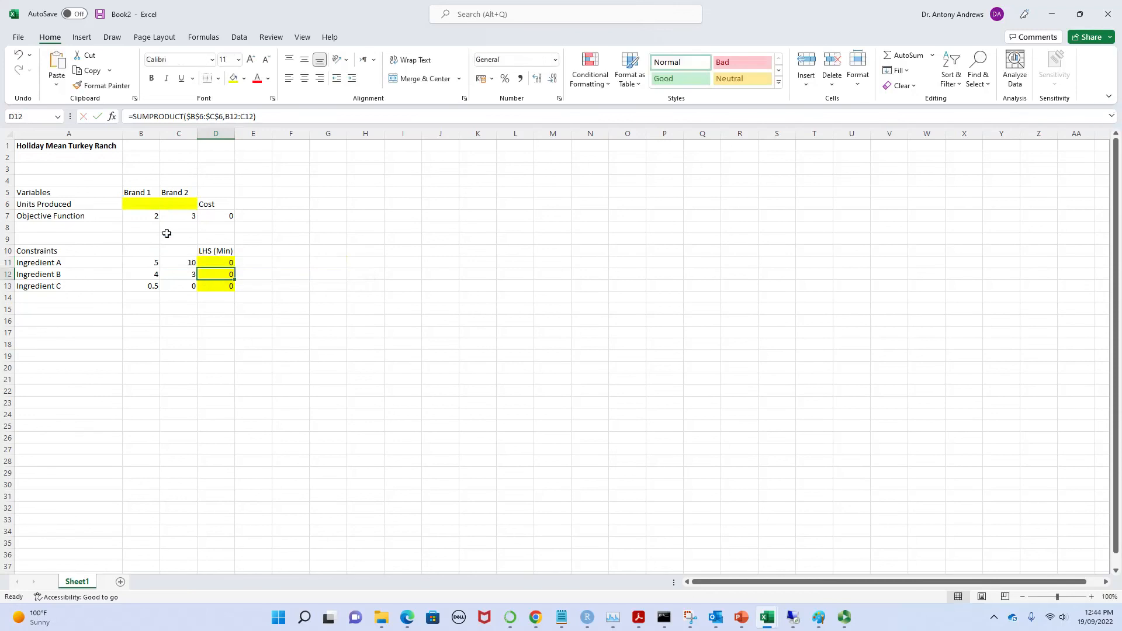
{"action": "left_click_drag", "start_coordinate": [236, 269], "coordinate": [234, 289]}
{"action": "left_click", "coordinate": [245, 347]}
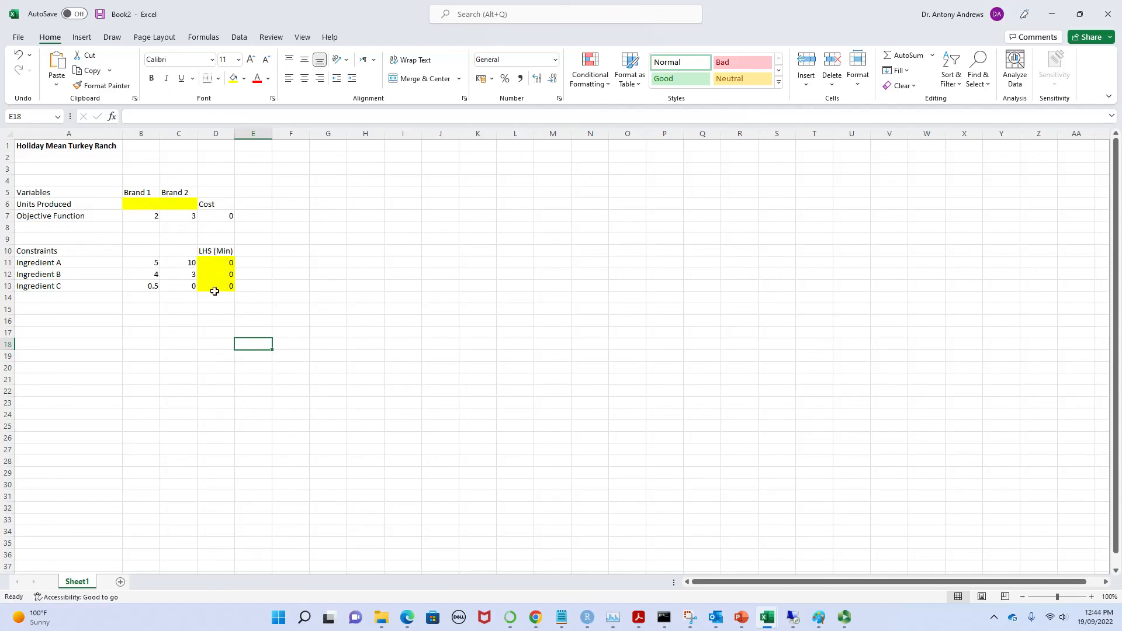
- Check the constraint signs on the Week 4 - Part A PowerPoint slide and insert the ≥ symbol in cell E11
{"action": "left_click", "coordinate": [746, 617]}
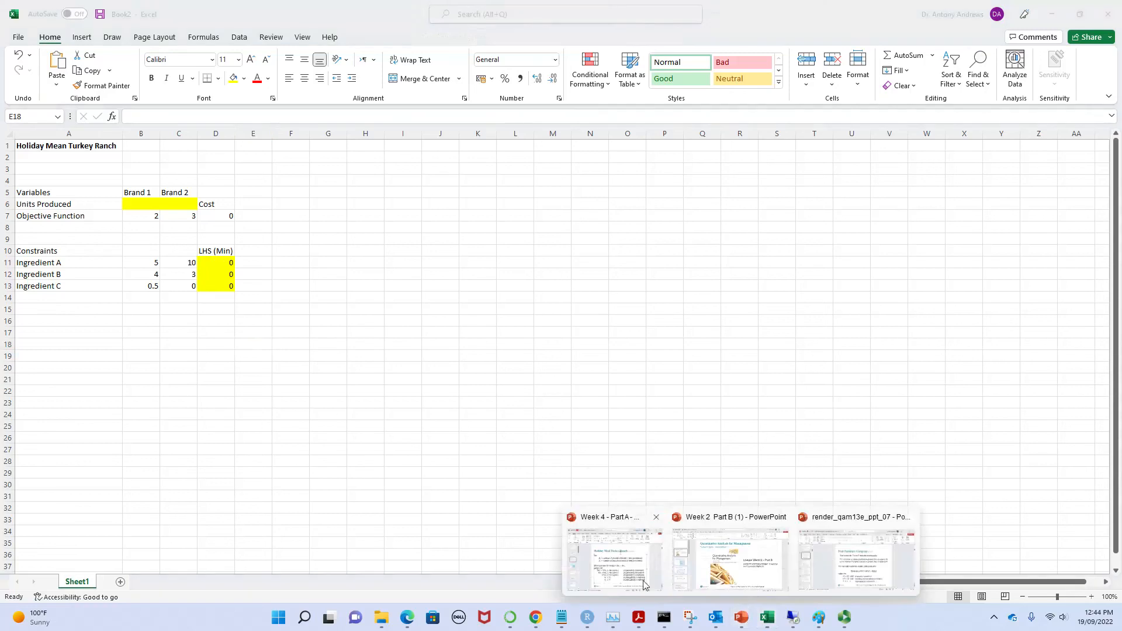
{"action": "left_click", "coordinate": [641, 584]}
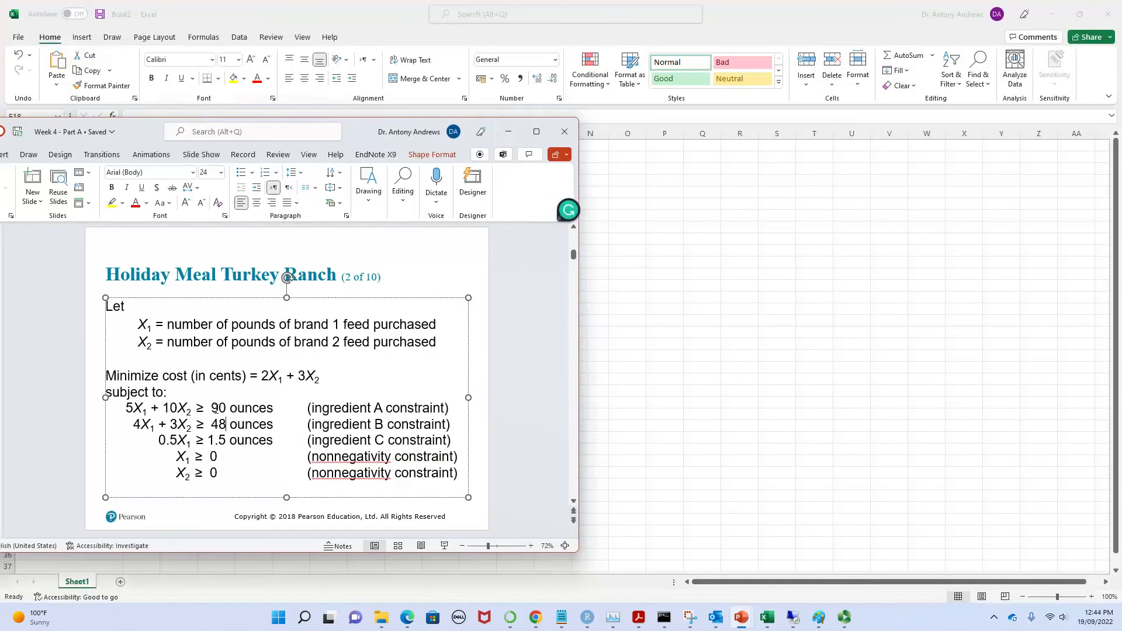
{"action": "left_click", "coordinate": [508, 129]}
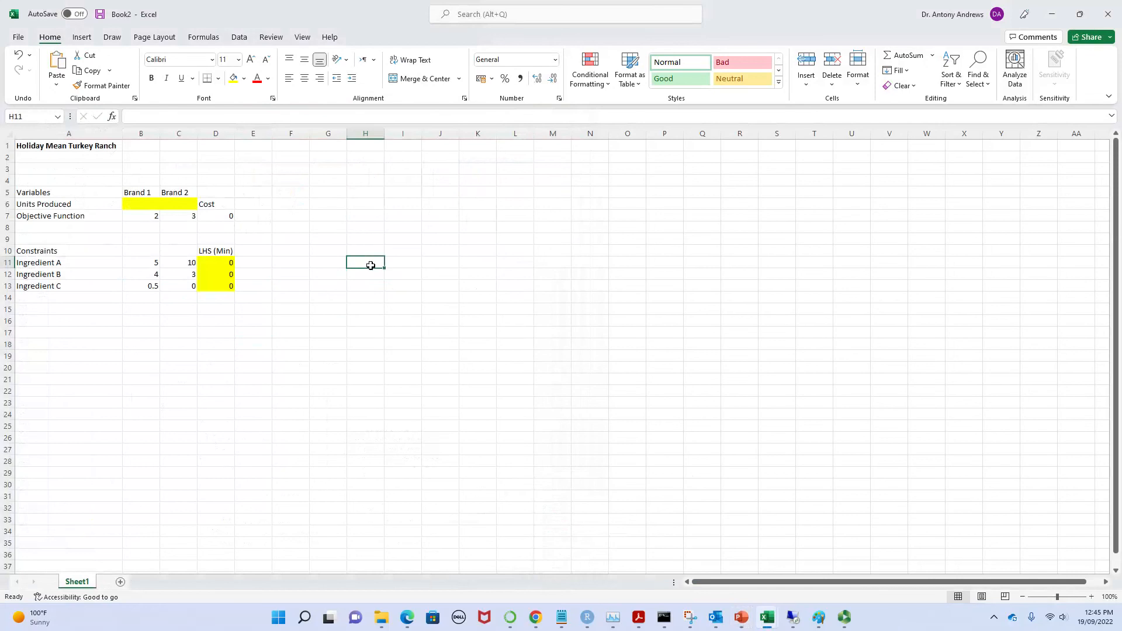
{"action": "left_click", "coordinate": [266, 262]}
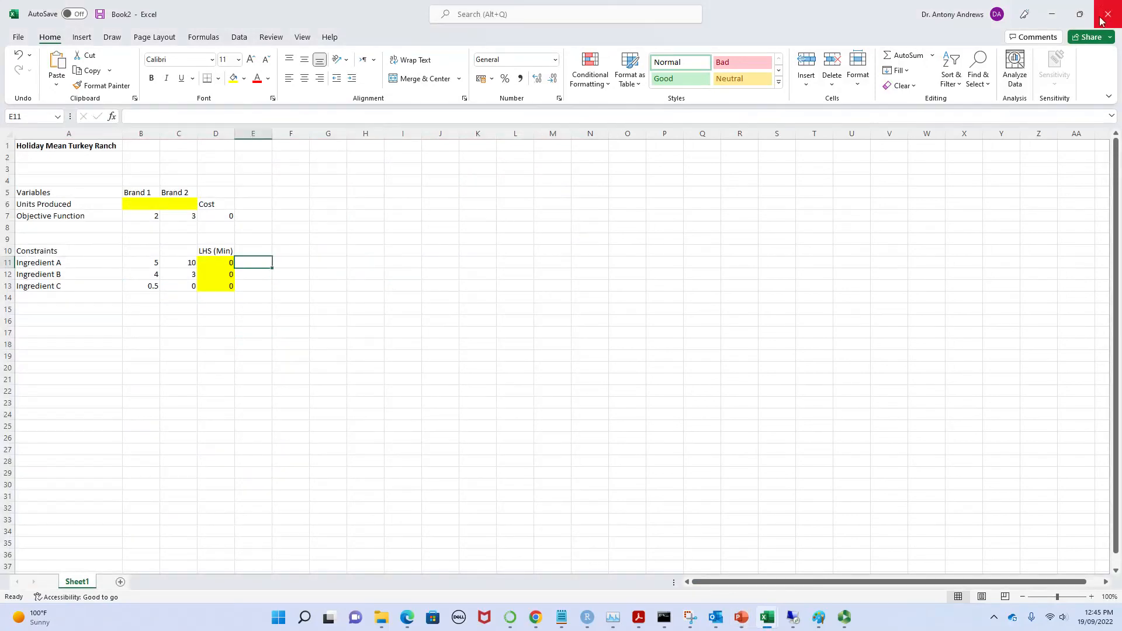
{"action": "left_click", "coordinate": [247, 38]}
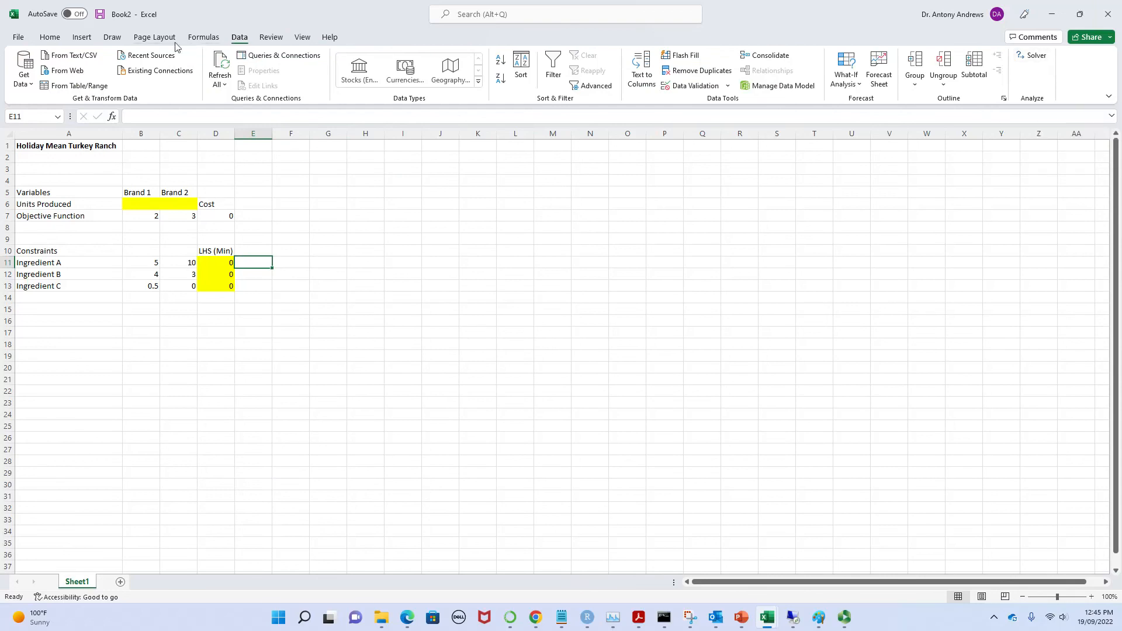
{"action": "left_click", "coordinate": [82, 37]}
{"action": "left_click", "coordinate": [1028, 76]}
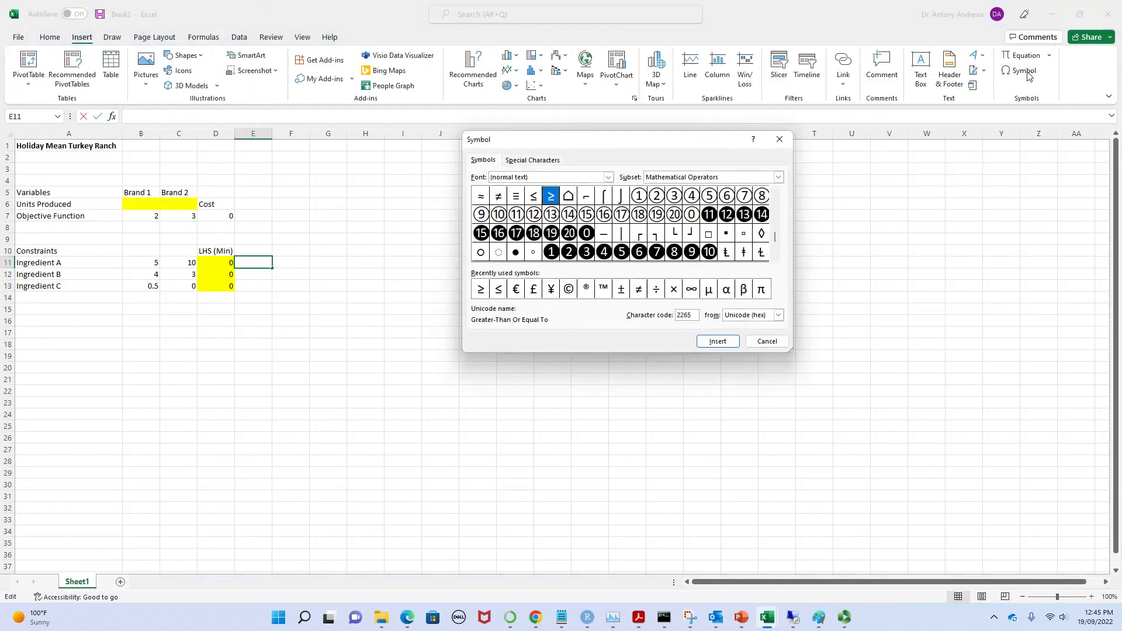
{"action": "left_click", "coordinate": [718, 341]}
{"action": "left_click", "coordinate": [779, 138]}
{"action": "left_click", "coordinate": [318, 346]}
- Copy the ≥ symbol from E11 down to E12:E13 and make the three symbols bold
{"action": "left_click", "coordinate": [253, 264]}
{"action": "left_click_drag", "start_coordinate": [272, 268], "coordinate": [272, 290]}
{"action": "left_click", "coordinate": [51, 38]}
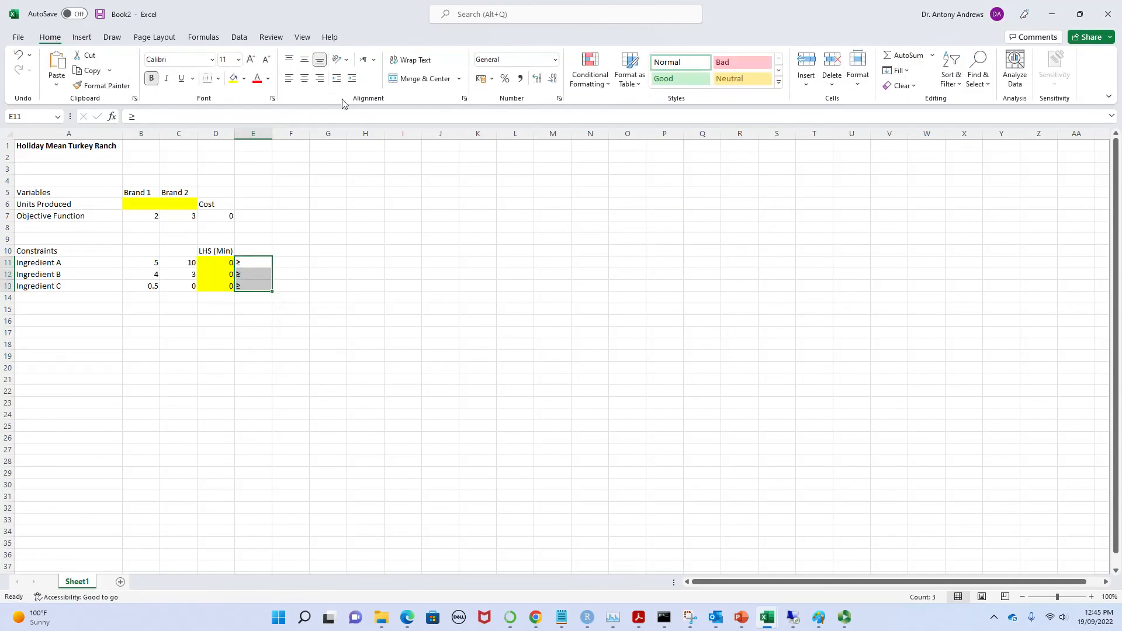
- Center the ≥ symbols in cells E11:E13
{"action": "left_click", "coordinate": [304, 79]}
{"action": "left_click", "coordinate": [1091, 597]}
{"action": "left_click", "coordinate": [1091, 597]}
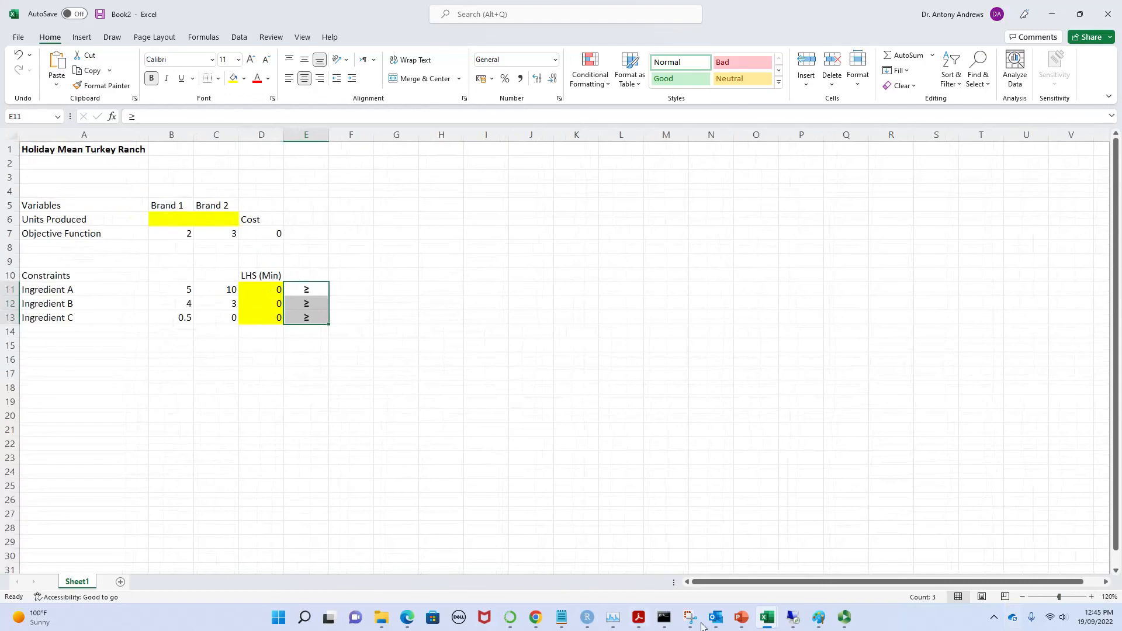
- Check the constraints on the Week 4 - Part A PowerPoint slide and enter the heading RHS in cell F10 of the workbook
{"action": "mouse_move", "coordinate": [741, 617]}
{"action": "left_click", "coordinate": [637, 565]}
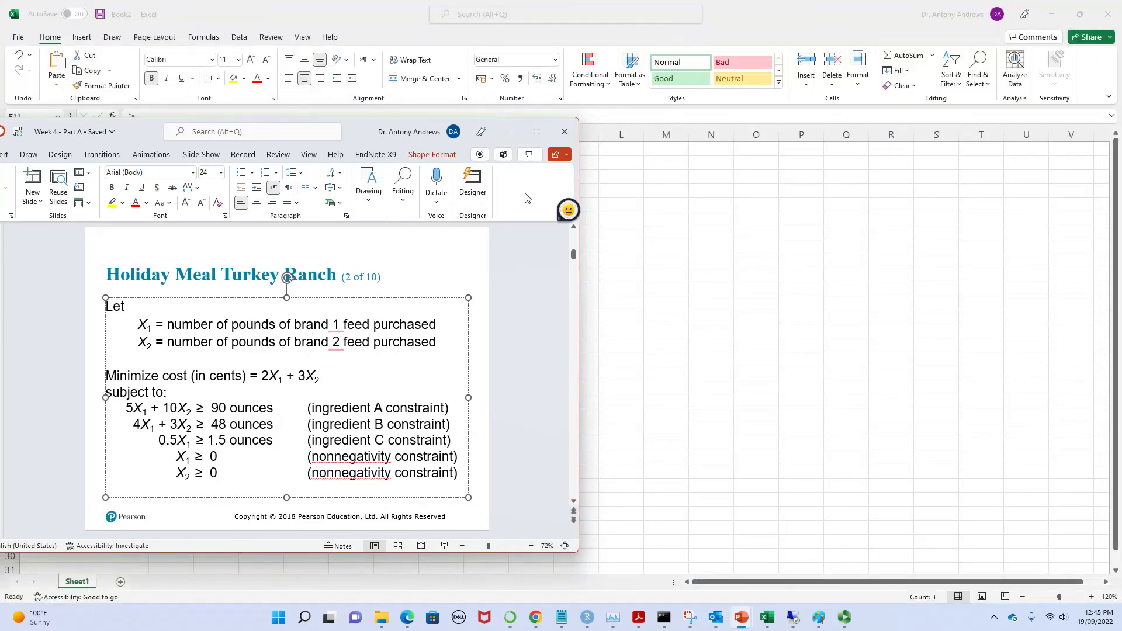
{"action": "left_click", "coordinate": [513, 131]}
{"action": "left_click", "coordinate": [355, 291]}
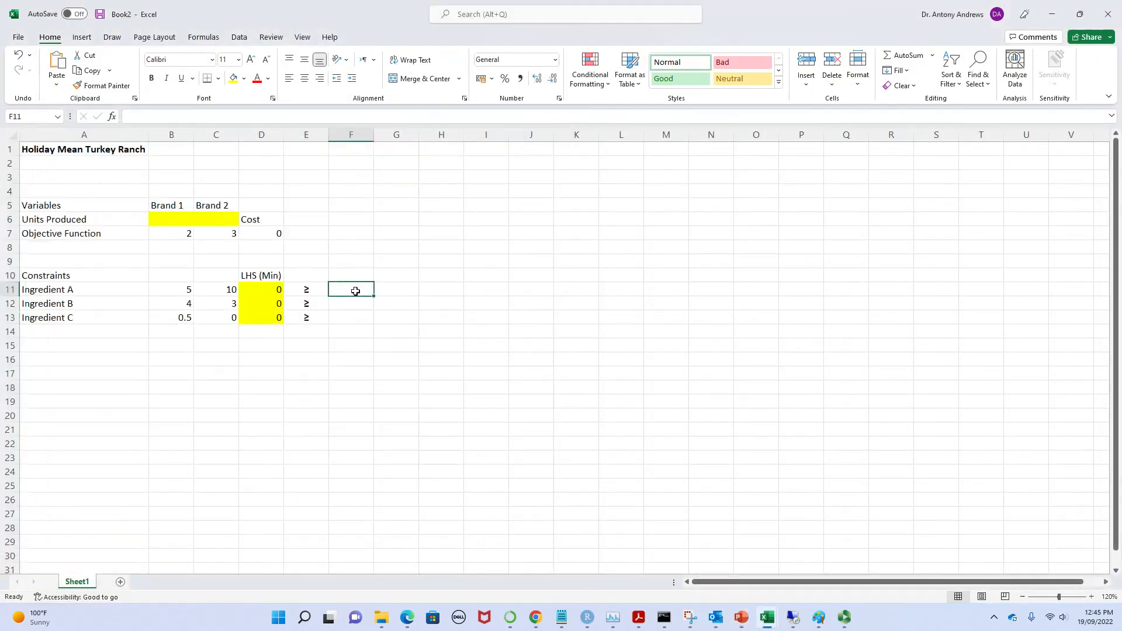
{"action": "left_click", "coordinate": [353, 263]}
{"action": "left_click", "coordinate": [351, 279]}
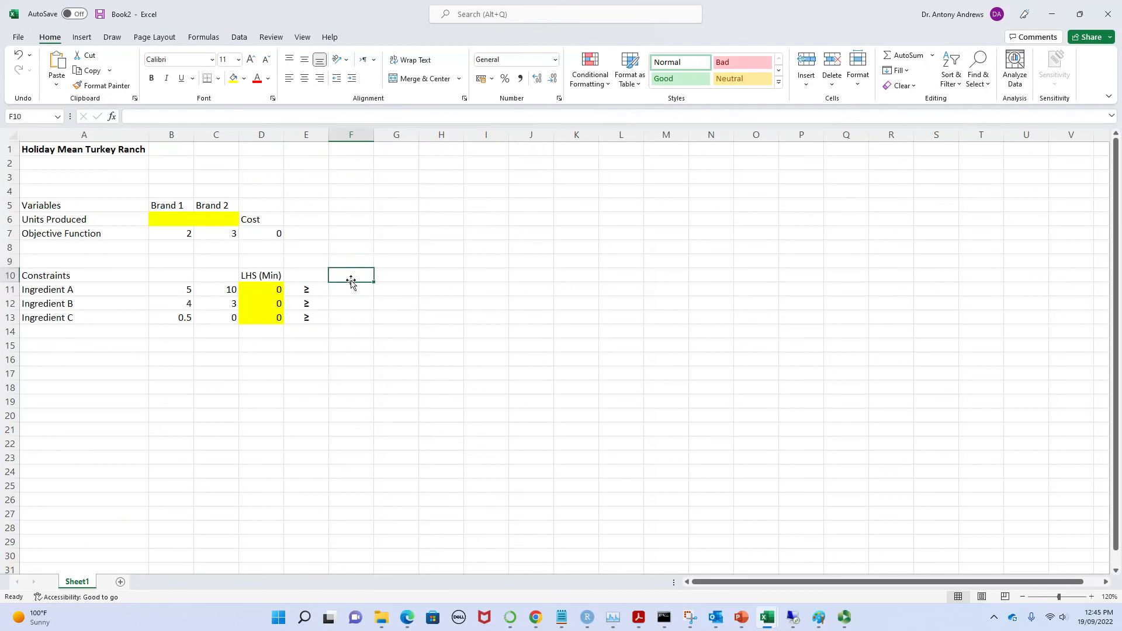
{"action": "type", "text": "RHS"}
{"action": "left_click", "coordinate": [520, 455]}
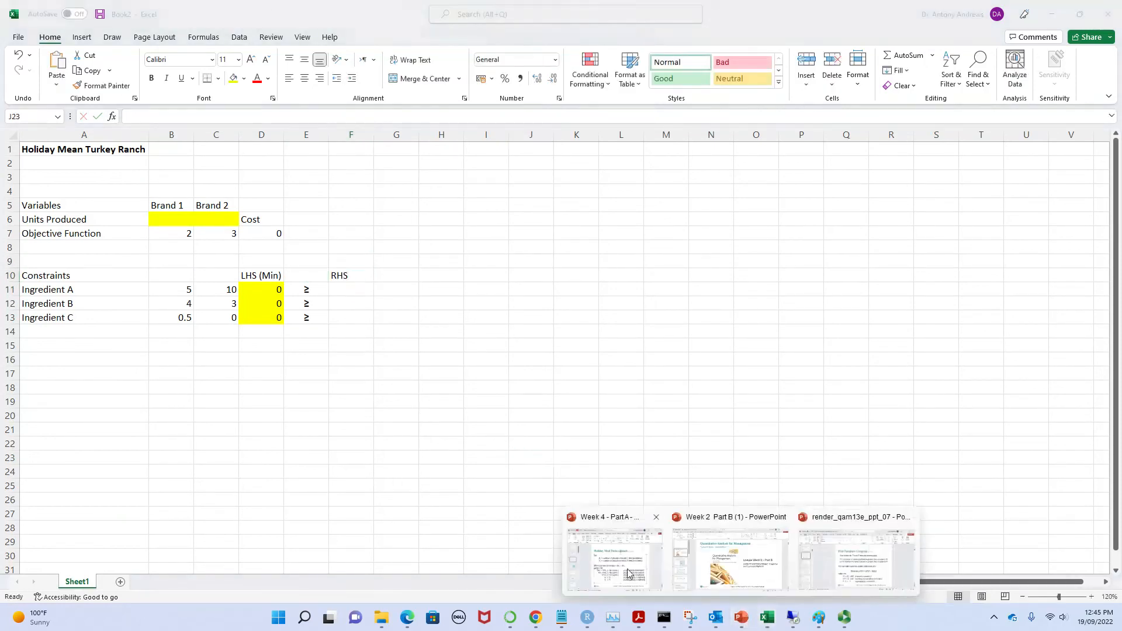
- Look up the Ingredient A requirement on the Week 4 - Part A slide and enter 90 as its right-hand side in F11
{"action": "left_click", "coordinate": [573, 546]}
{"action": "left_click_drag", "start_coordinate": [196, 408], "coordinate": [126, 408]}
{"action": "left_click_drag", "start_coordinate": [210, 407], "coordinate": [230, 408]}
{"action": "left_click", "coordinate": [512, 136]}
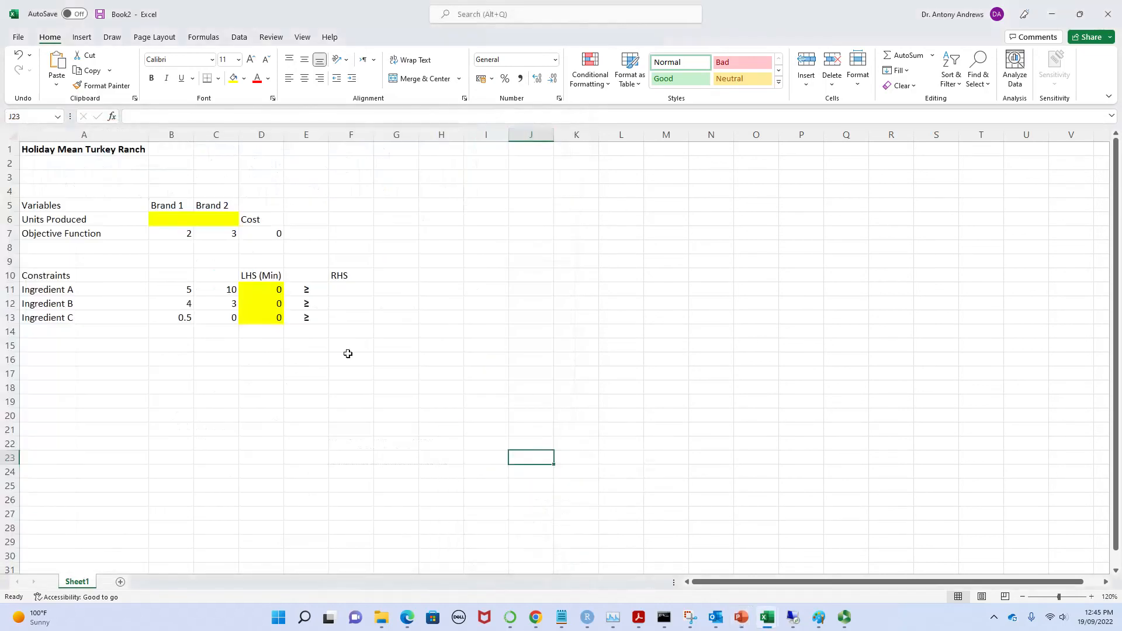
{"action": "left_click", "coordinate": [349, 291]}
{"action": "type", "text": "90"}
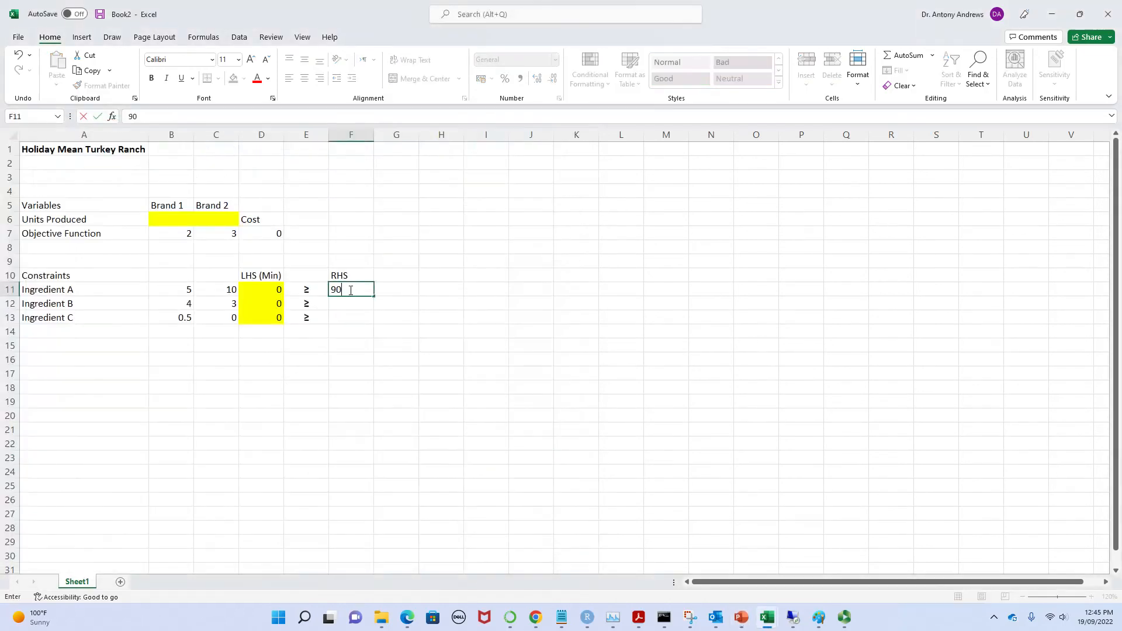
- Enter the right-hand sides for Ingredients B and C: 48 in F12 and 1.5 in F13
{"action": "left_click", "coordinate": [351, 303]}
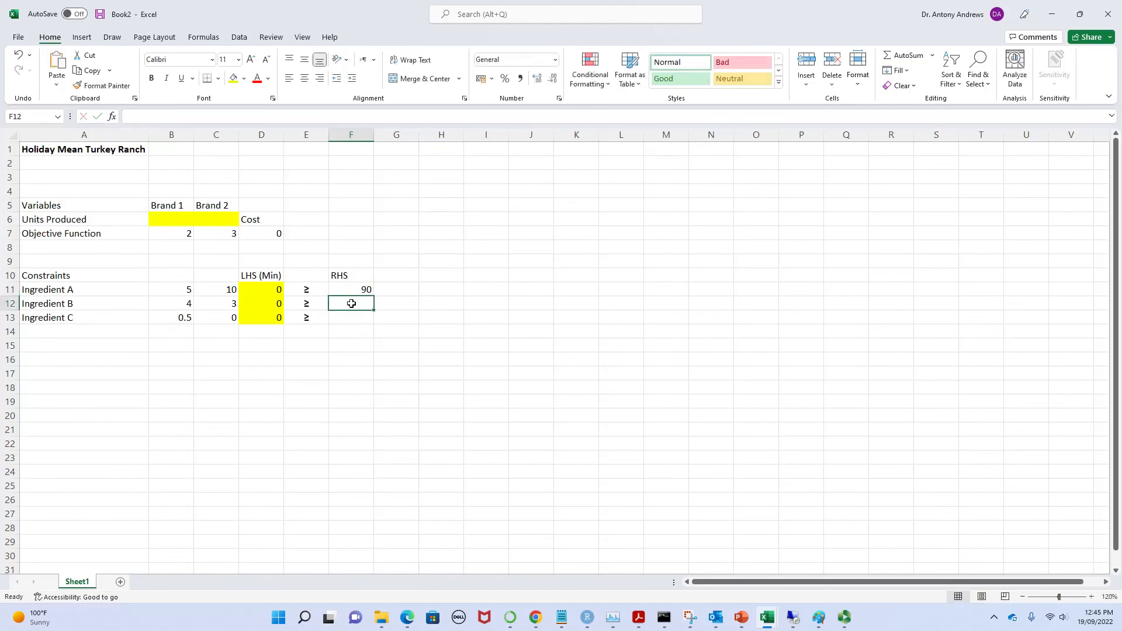
{"action": "type", "text": "48"}
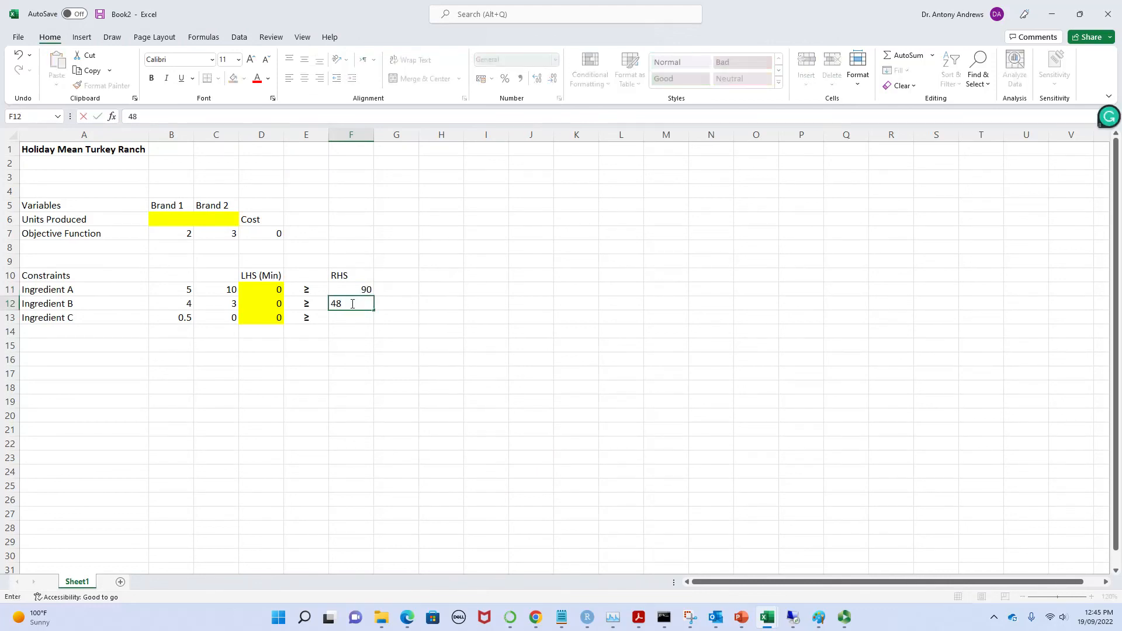
{"action": "left_click", "coordinate": [362, 350]}
{"action": "left_click", "coordinate": [363, 314]}
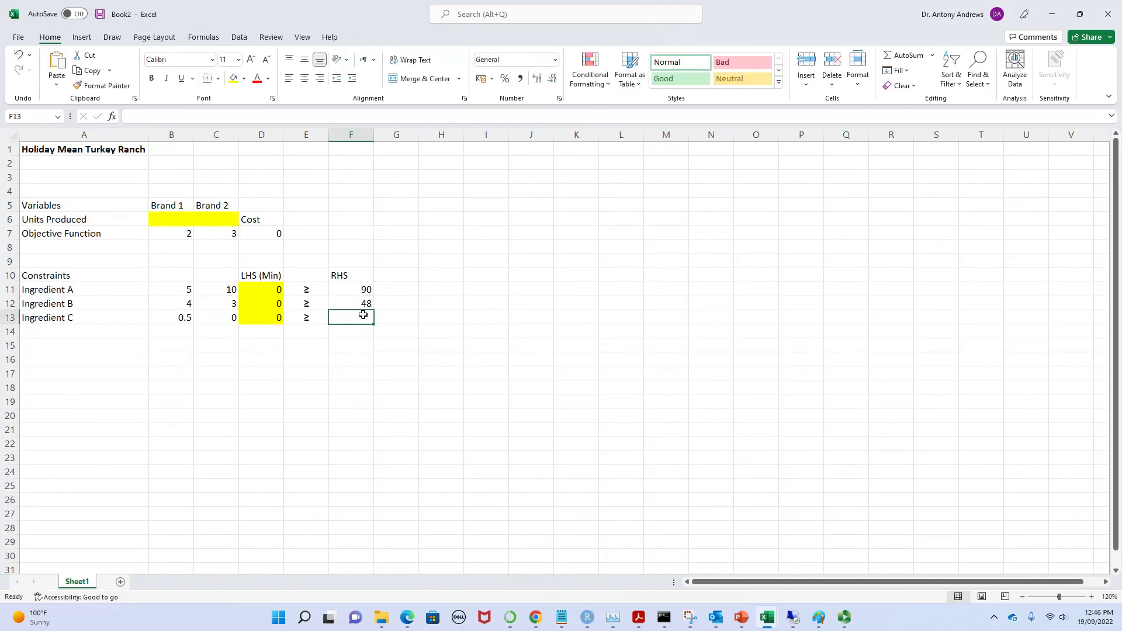
{"action": "type", "text": "1.5"}
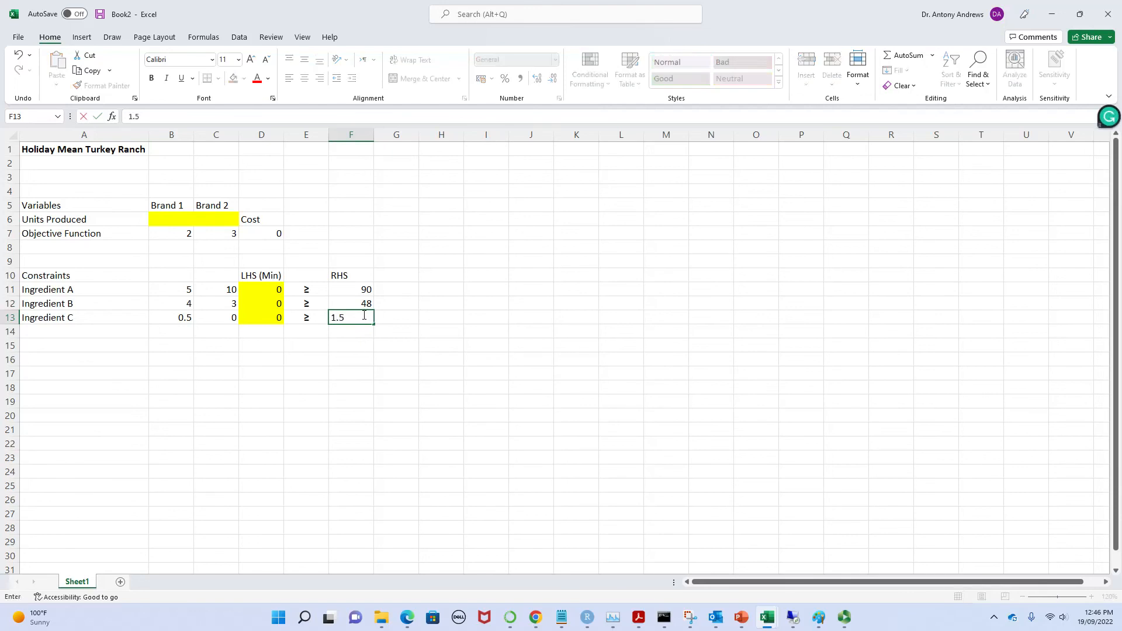
{"action": "key", "text": "Return"}
{"action": "left_click", "coordinate": [507, 431]}
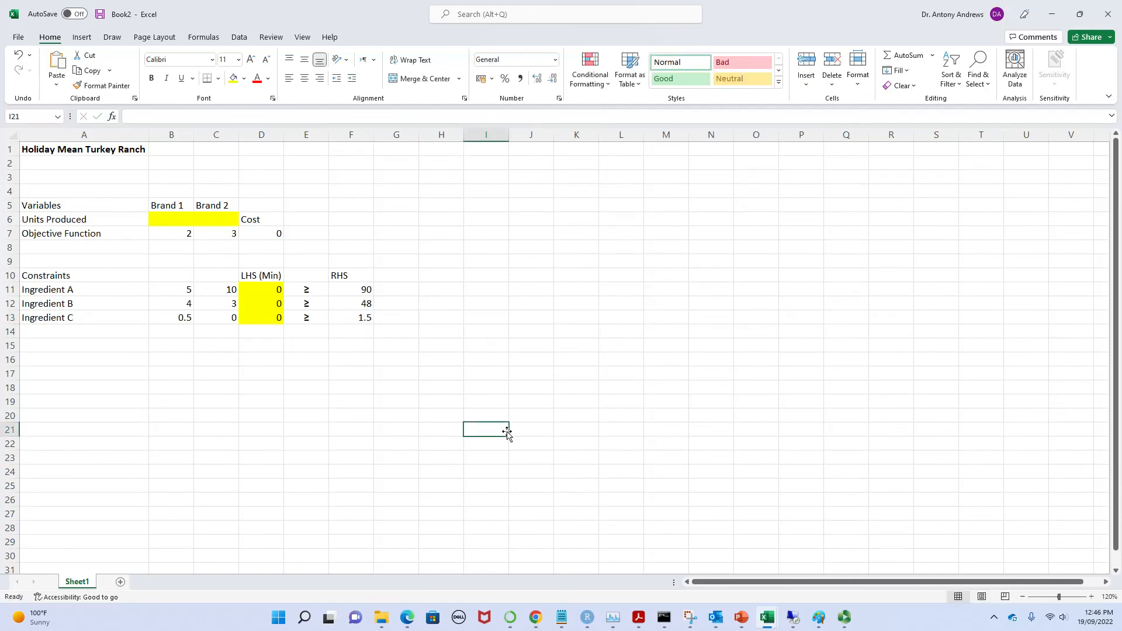
{"action": "left_click", "coordinate": [494, 372]}
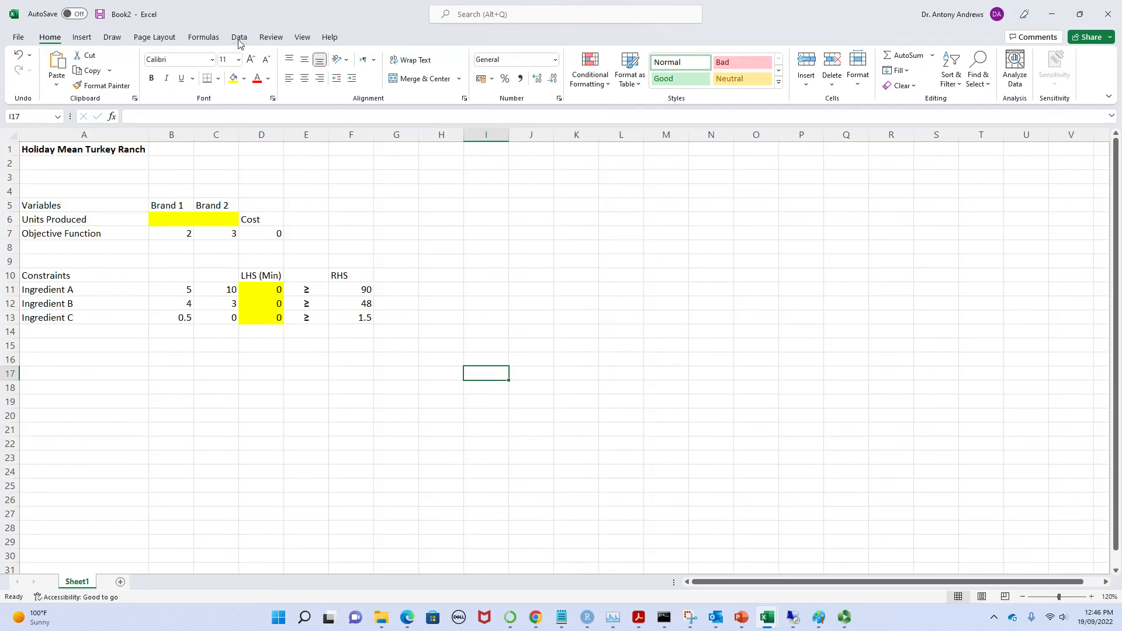
- Open Solver, set the objective to the cost cell D7 and the changing variable cells to B6:C6
{"action": "left_click", "coordinate": [239, 39]}
{"action": "left_click", "coordinate": [1033, 58]}
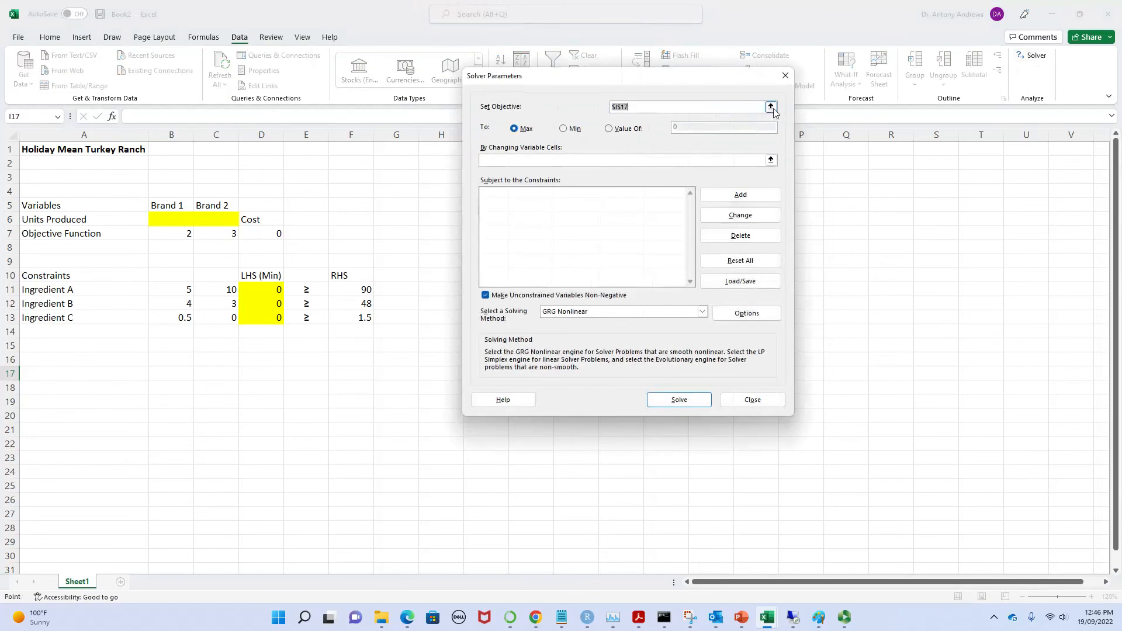
{"action": "left_click", "coordinate": [771, 107]}
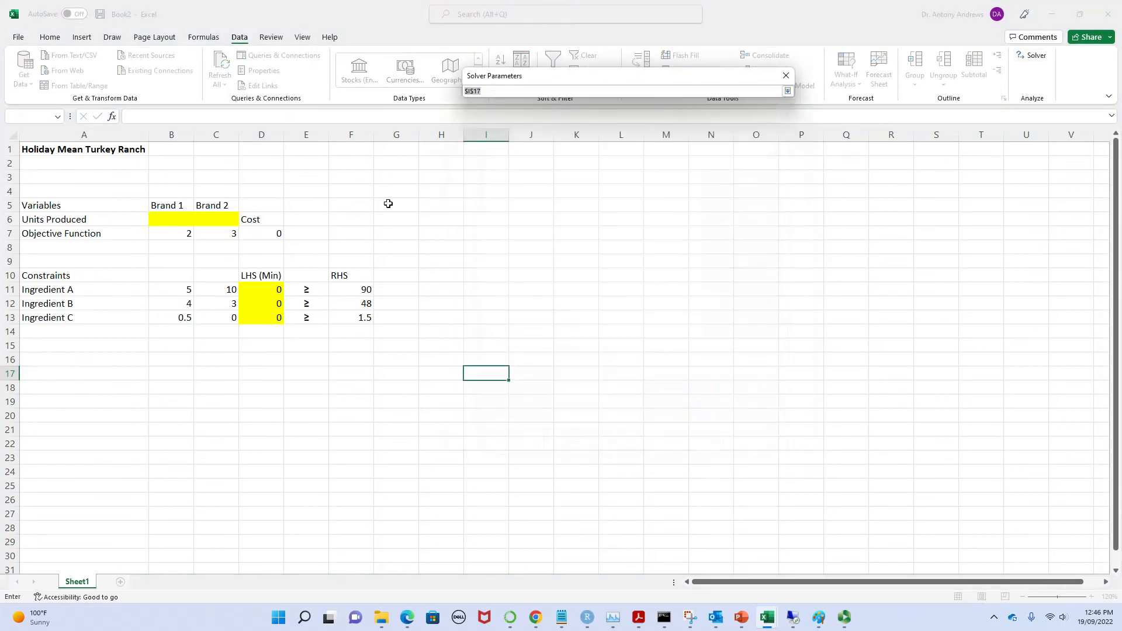
{"action": "left_click", "coordinate": [271, 236]}
{"action": "key", "text": "Return"}
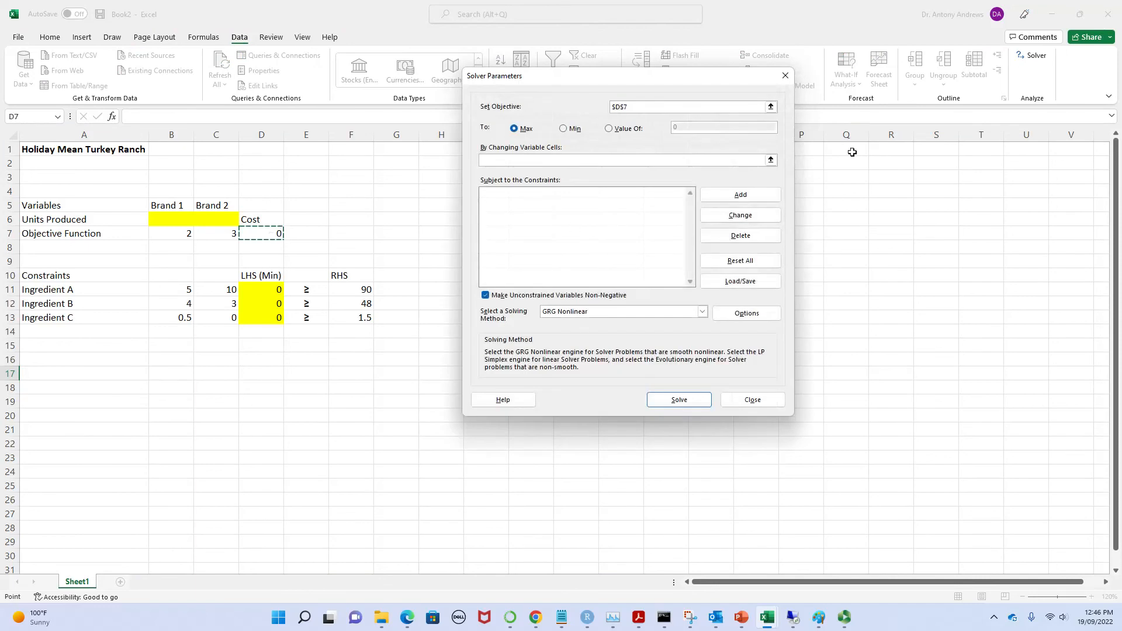
{"action": "left_click", "coordinate": [771, 156]}
{"action": "left_click_drag", "start_coordinate": [153, 220], "coordinate": [212, 220]}
{"action": "left_click", "coordinate": [787, 91]}
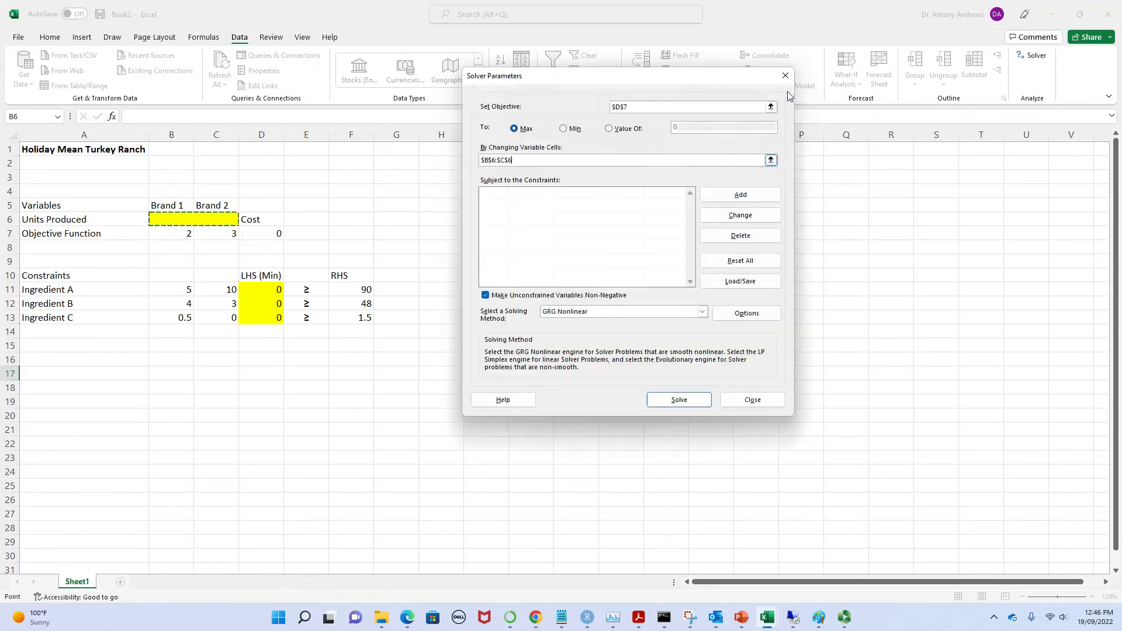
- Add the Solver constraint that D11:D13 must be >= F11:F13
{"action": "left_click", "coordinate": [758, 198]}
{"action": "left_click", "coordinate": [596, 244]}
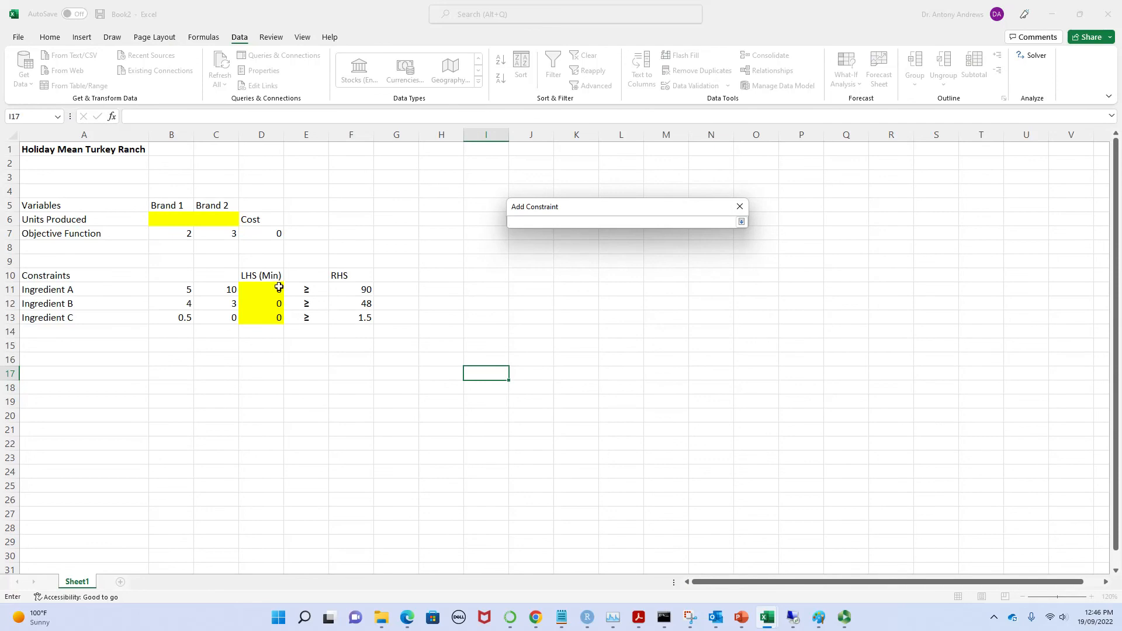
{"action": "left_click_drag", "start_coordinate": [279, 287], "coordinate": [276, 316]}
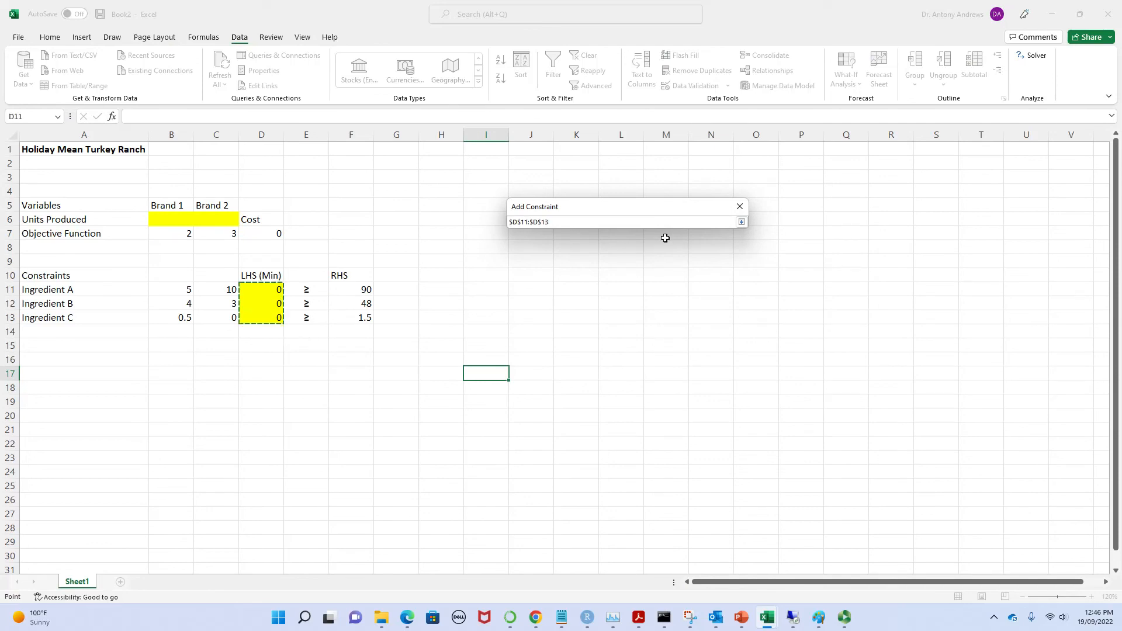
{"action": "left_click", "coordinate": [740, 223]}
{"action": "left_click", "coordinate": [640, 246]}
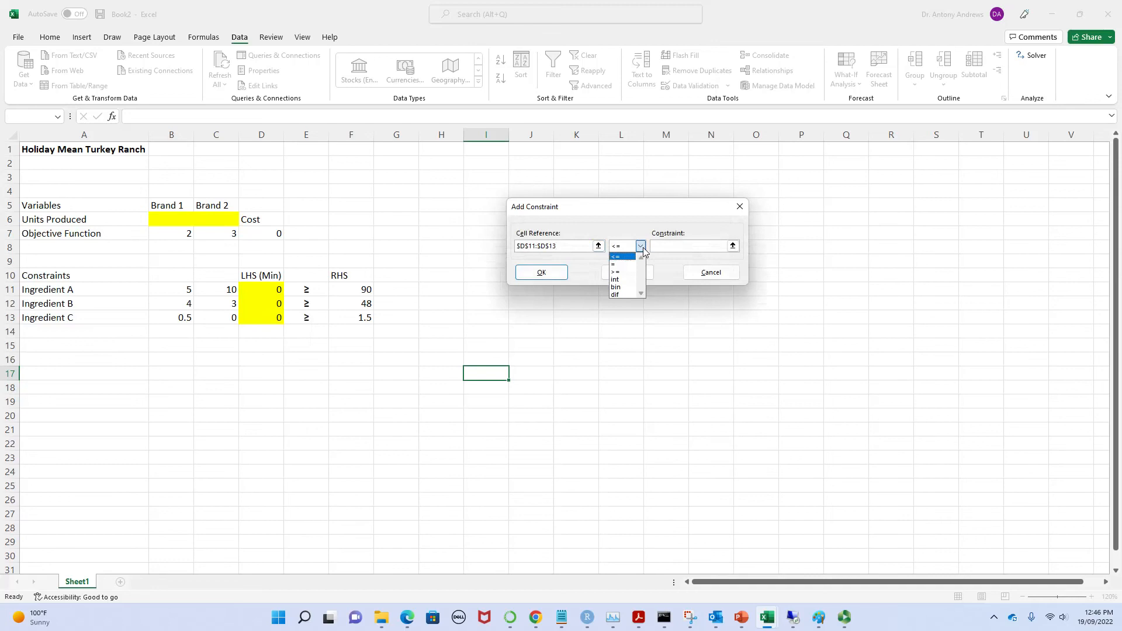
{"action": "left_click", "coordinate": [619, 272]}
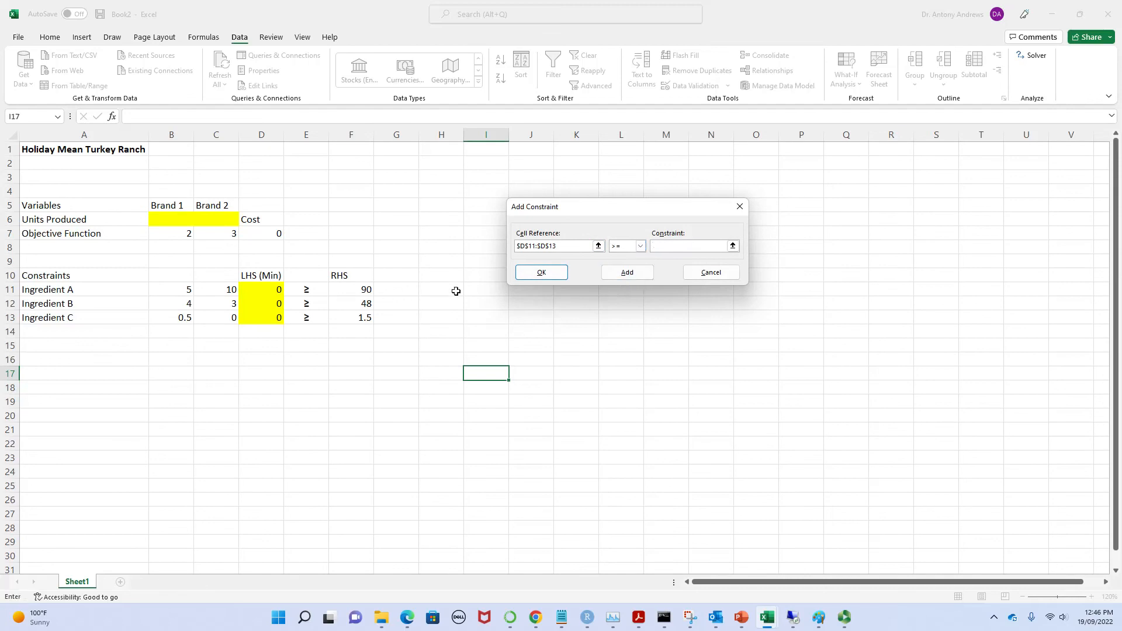
{"action": "left_click_drag", "start_coordinate": [349, 289], "coordinate": [351, 311]}
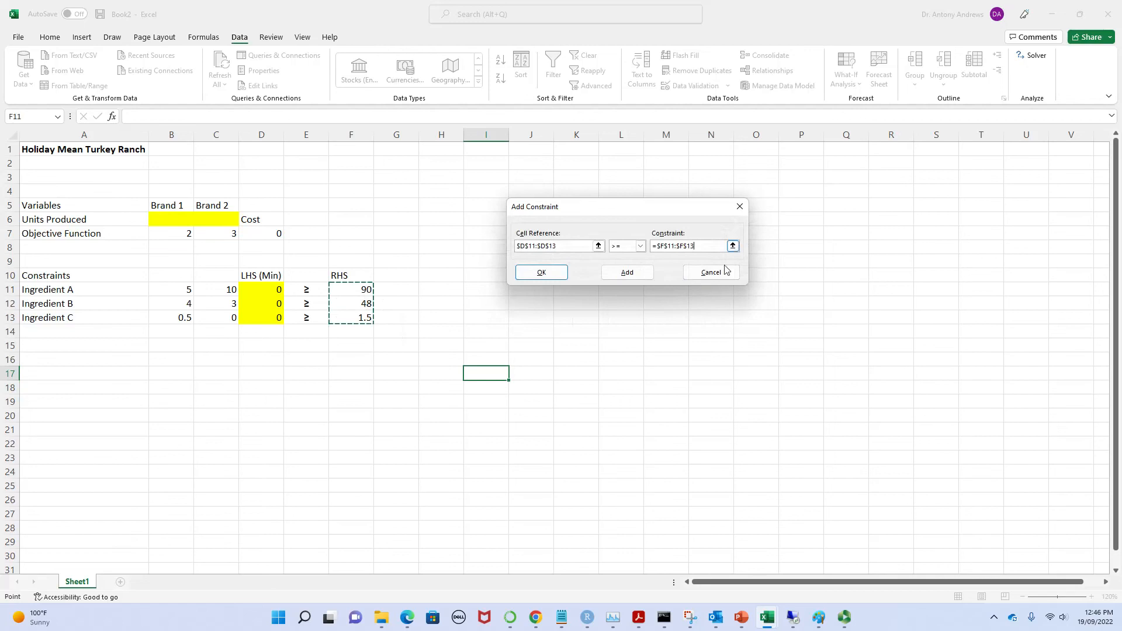
{"action": "left_click", "coordinate": [538, 273]}
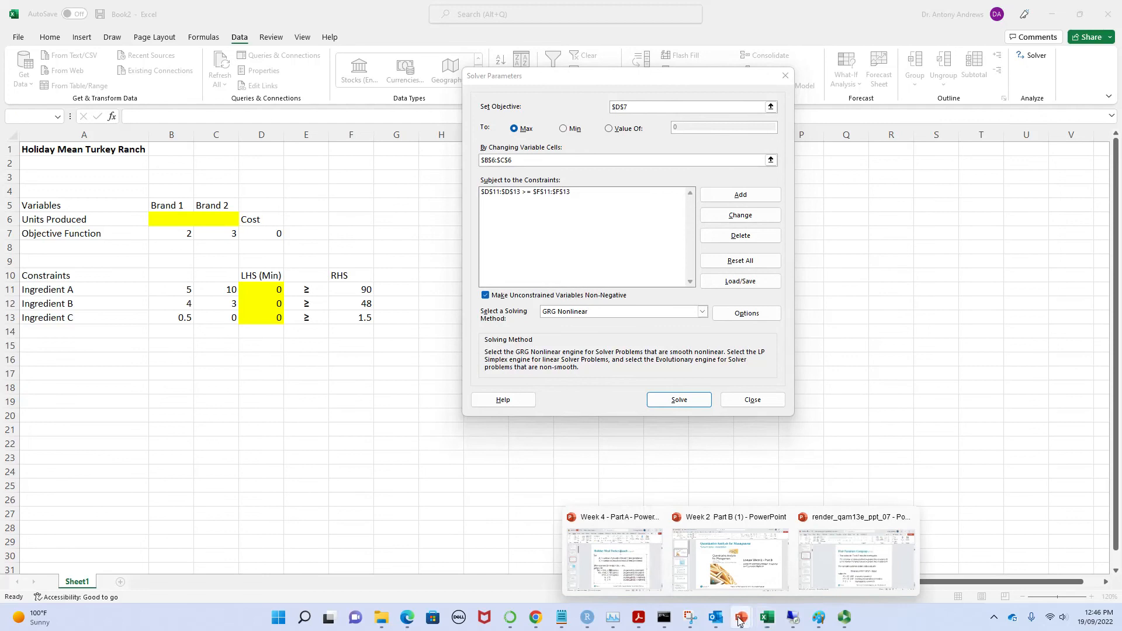
- Check the model on the Week 4 - Part A slide and set Solver's solving method to Simplex LP
{"action": "left_click", "coordinate": [636, 557]}
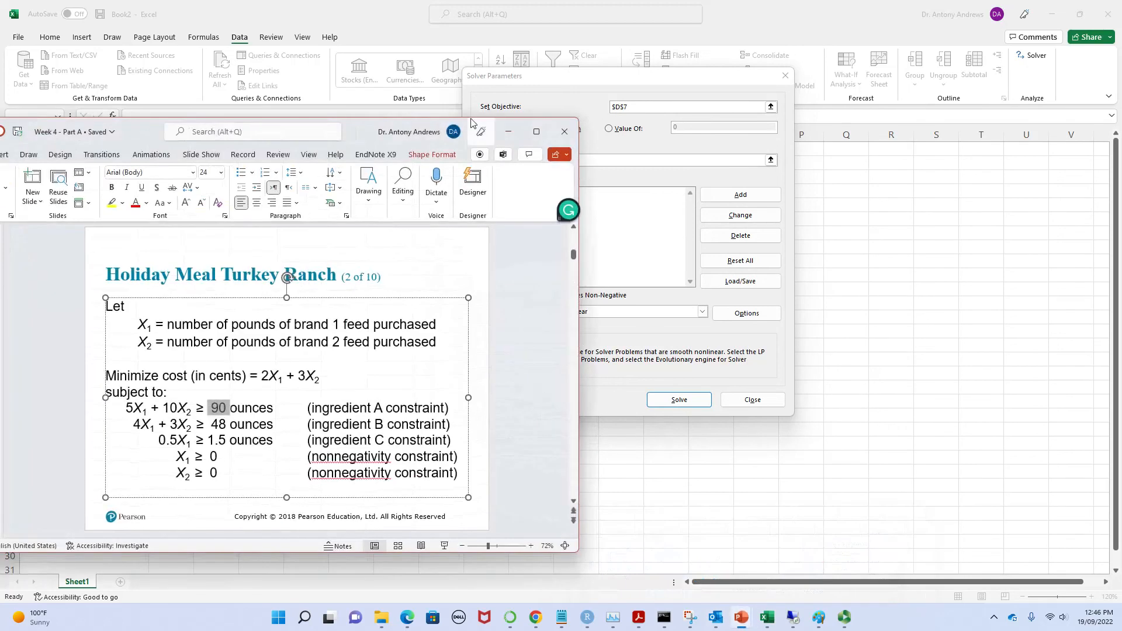
{"action": "left_click", "coordinate": [509, 132]}
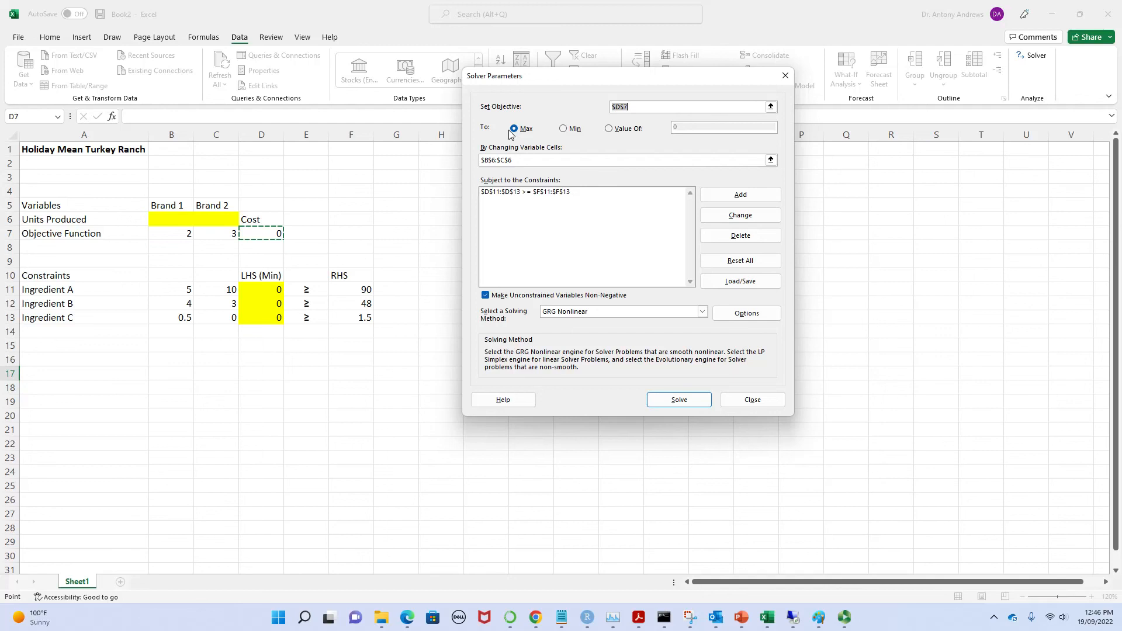
{"action": "left_click", "coordinate": [701, 311]}
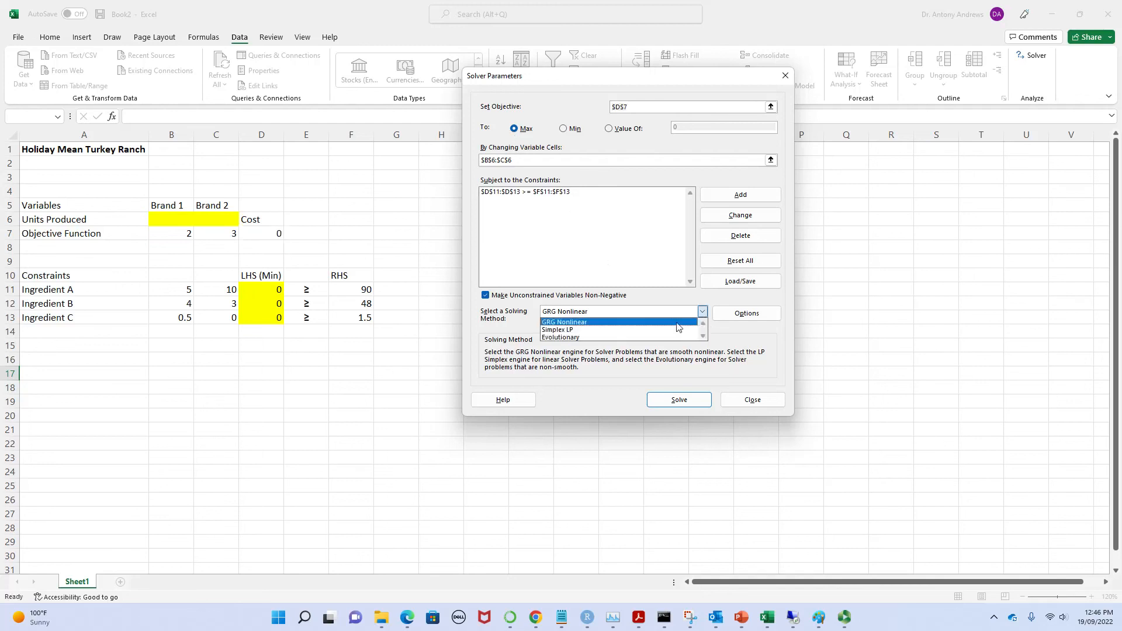
{"action": "left_click", "coordinate": [623, 329]}
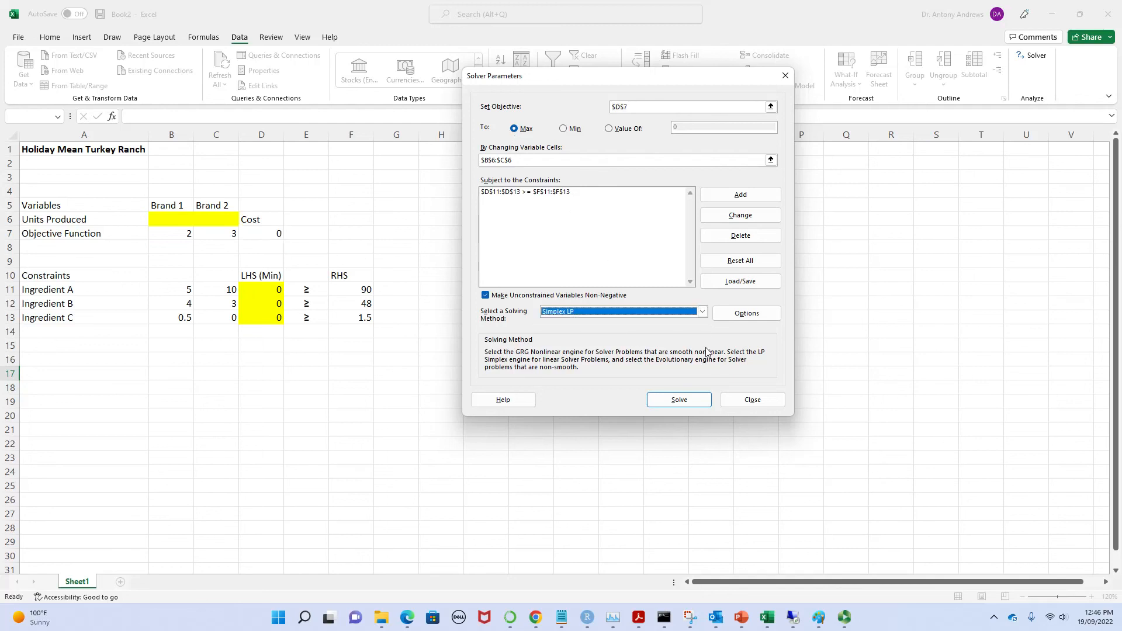
- Run Solver with the objective set to Max and accept its result
{"action": "left_click", "coordinate": [686, 401]}
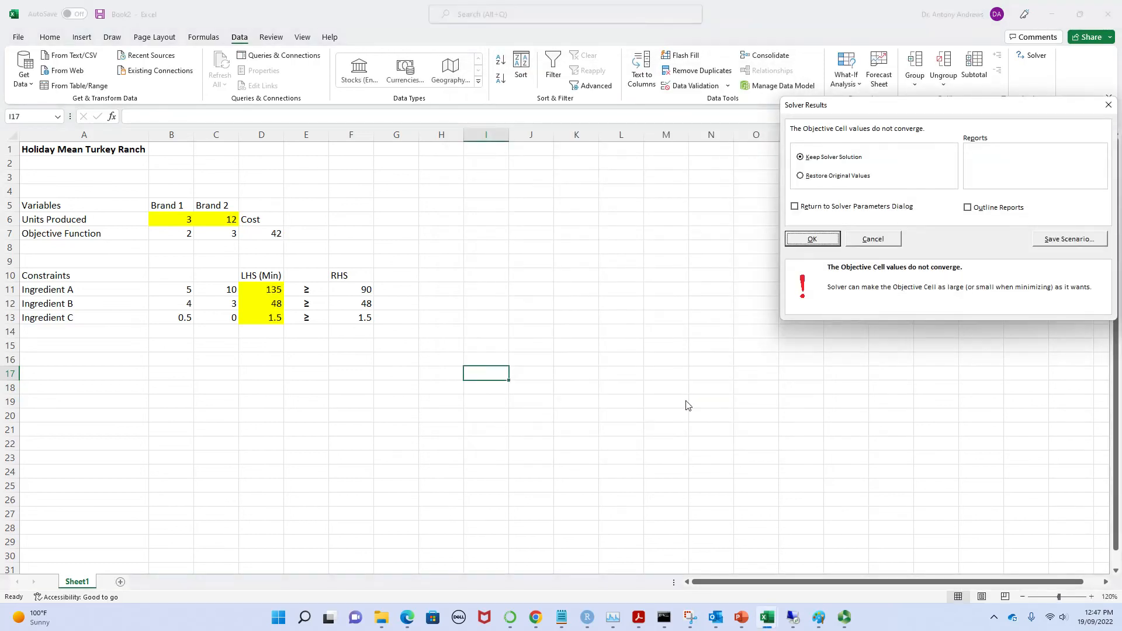
{"action": "left_click", "coordinate": [812, 239]}
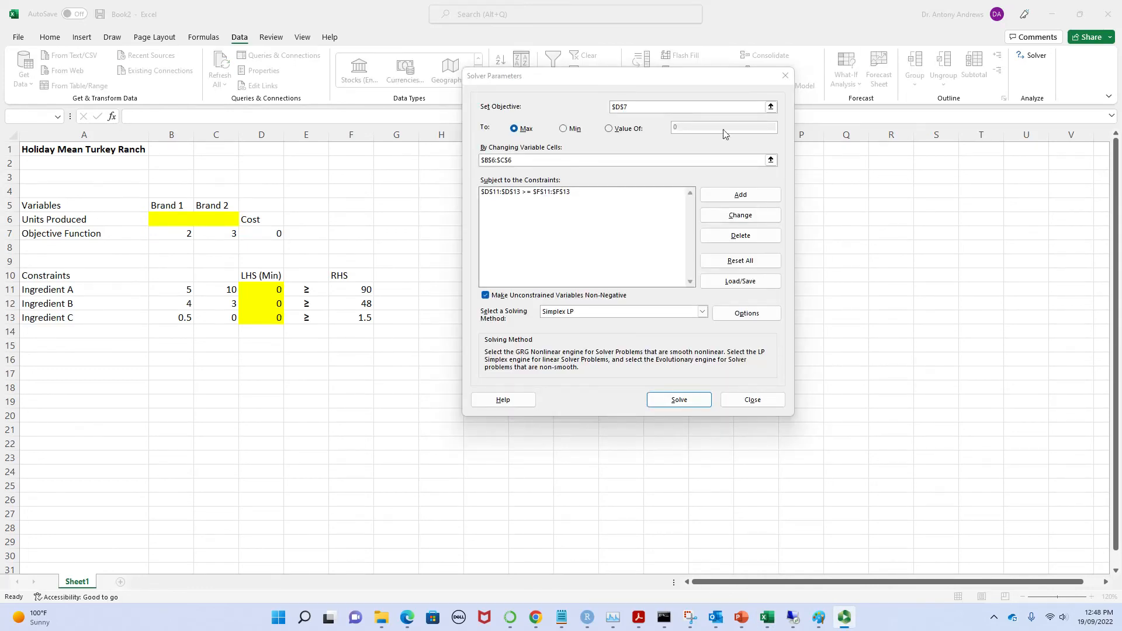
- Switch the Solver objective to Min, solve the model and keep the Solver solution
{"action": "left_click_drag", "start_coordinate": [569, 80], "coordinate": [564, 144]}
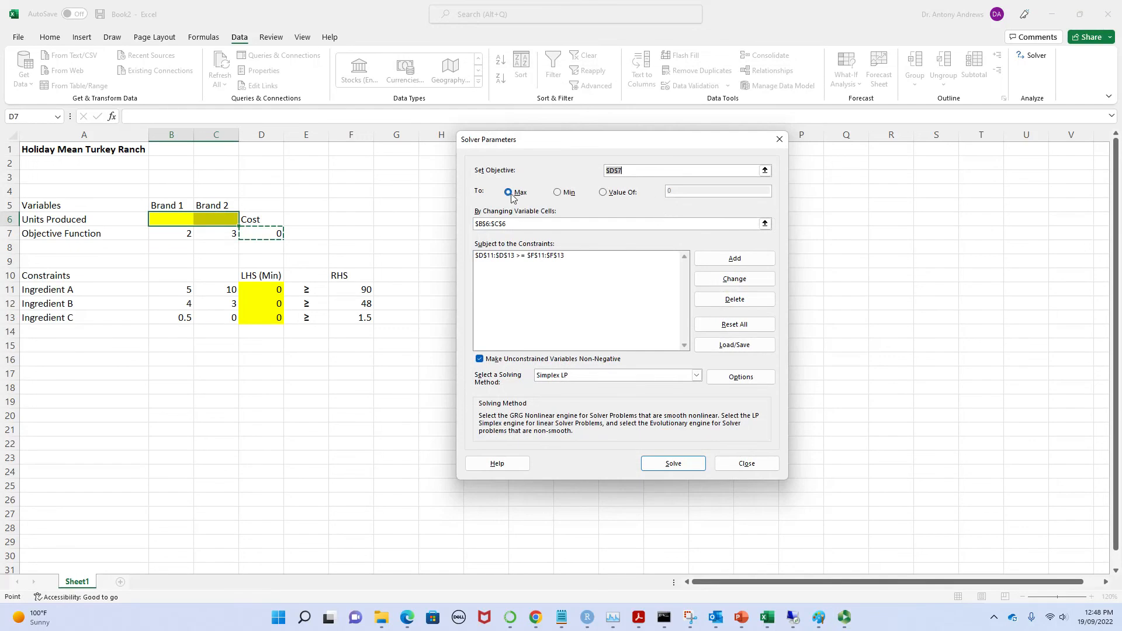
{"action": "left_click", "coordinate": [558, 192]}
{"action": "left_click", "coordinate": [728, 463]}
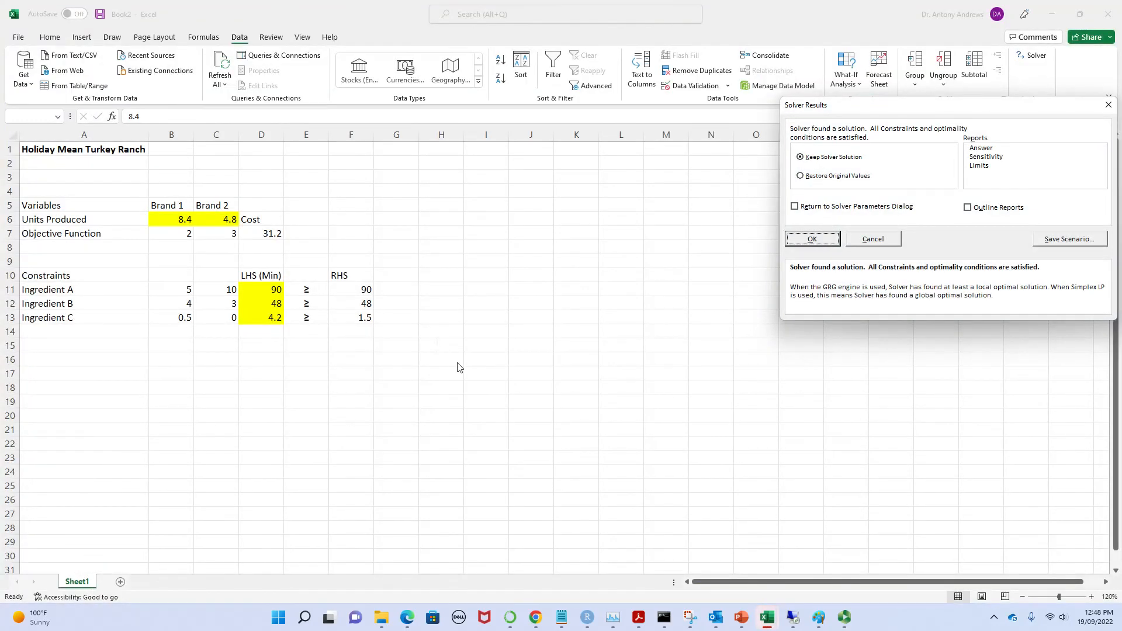
{"action": "left_click", "coordinate": [818, 241]}
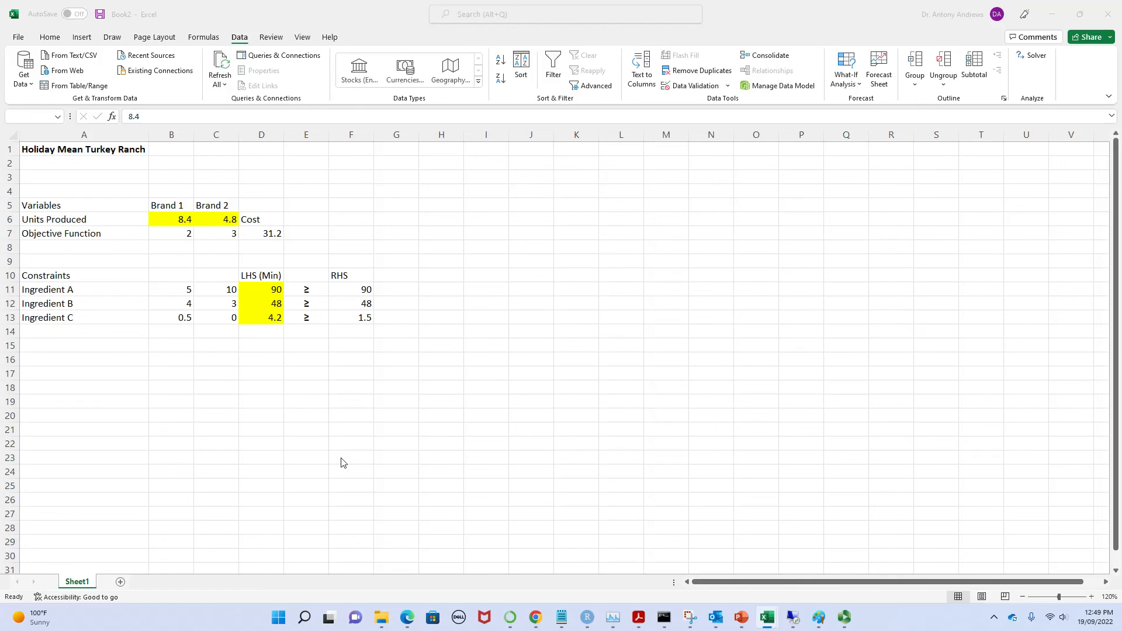
- Review the minimum cost and its formula in cell D7
{"action": "left_click", "coordinate": [270, 230]}
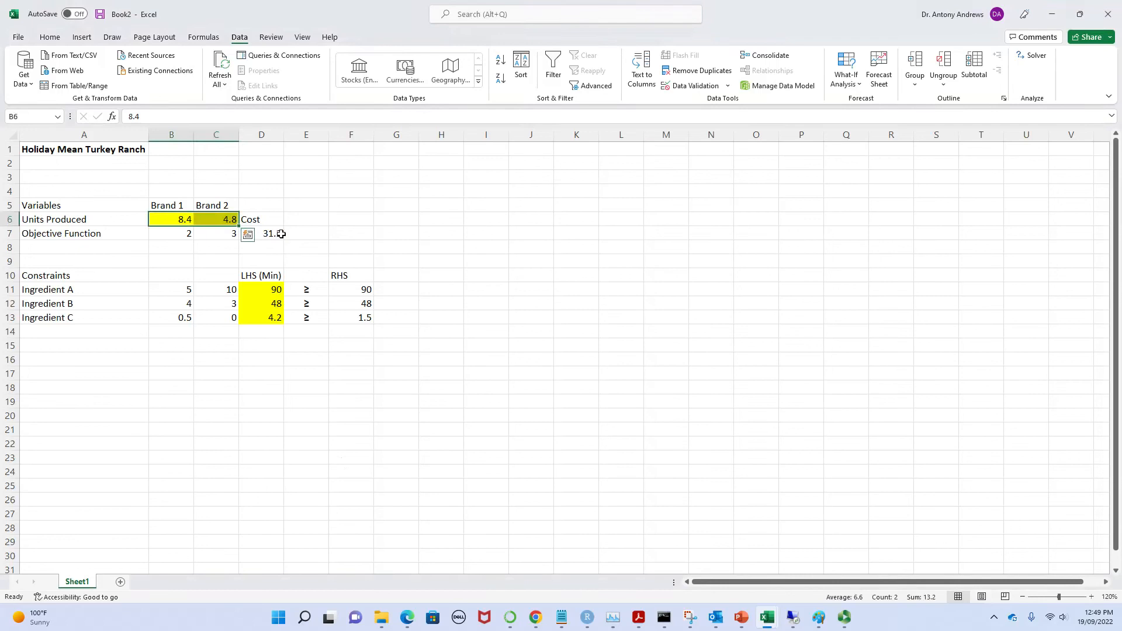
{"action": "left_click", "coordinate": [281, 234]}
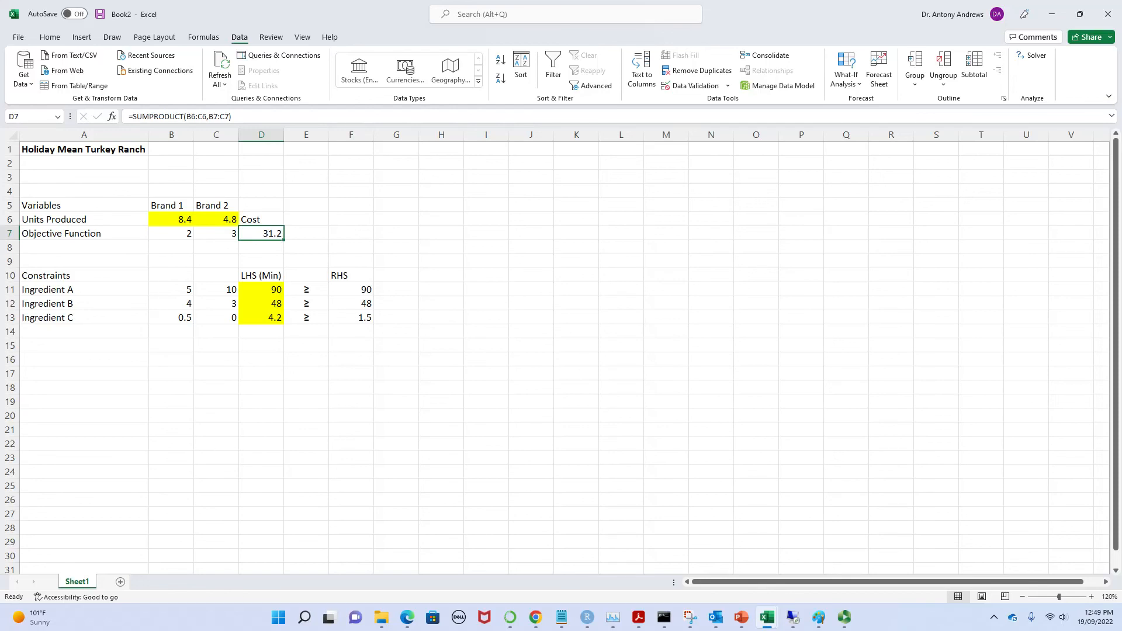
{"action": "key", "text": "F10"}
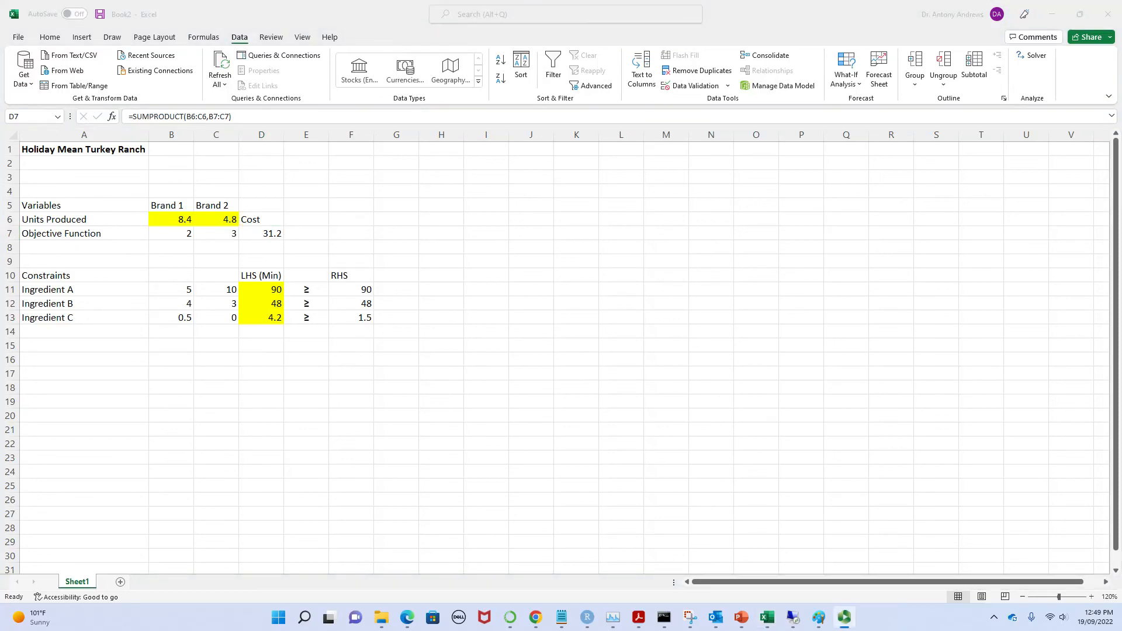